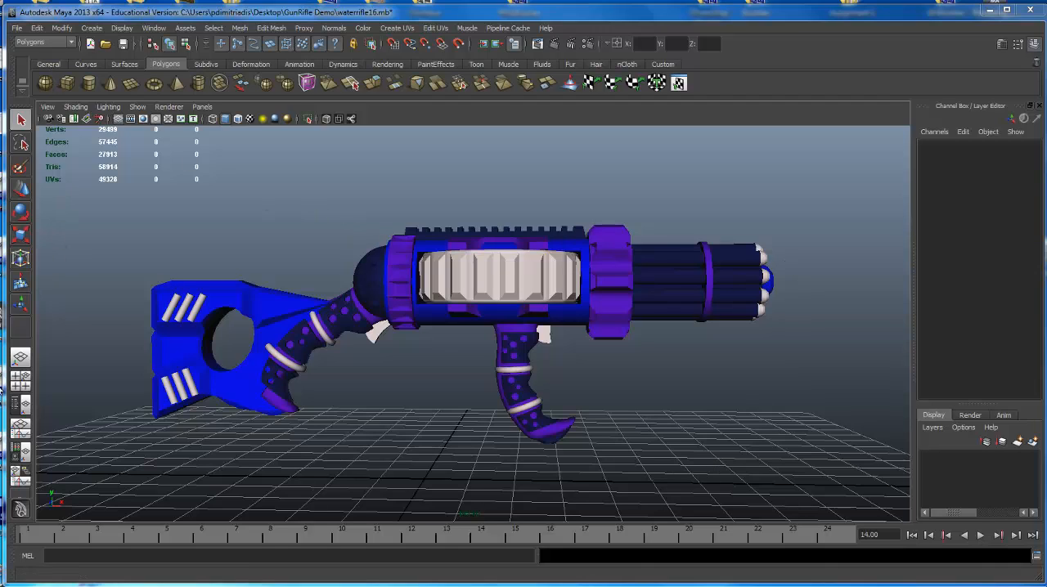
Switch to the layout that shows the Outliner beside the perspective view.
click(20, 404)
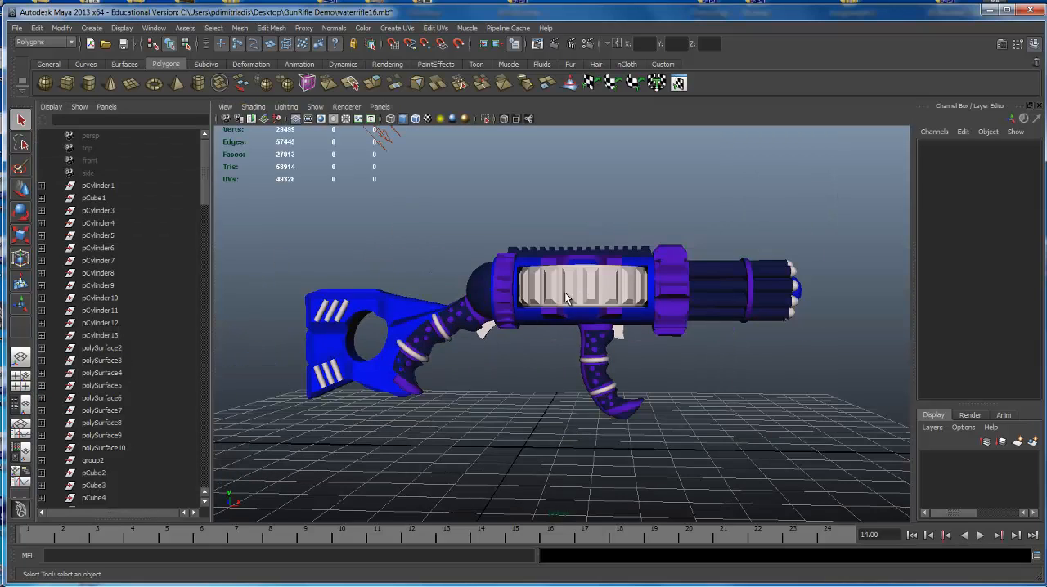
alt+right_drag(565, 293, 220, 225)
click(578, 319)
alt+drag(577, 316, 538, 305)
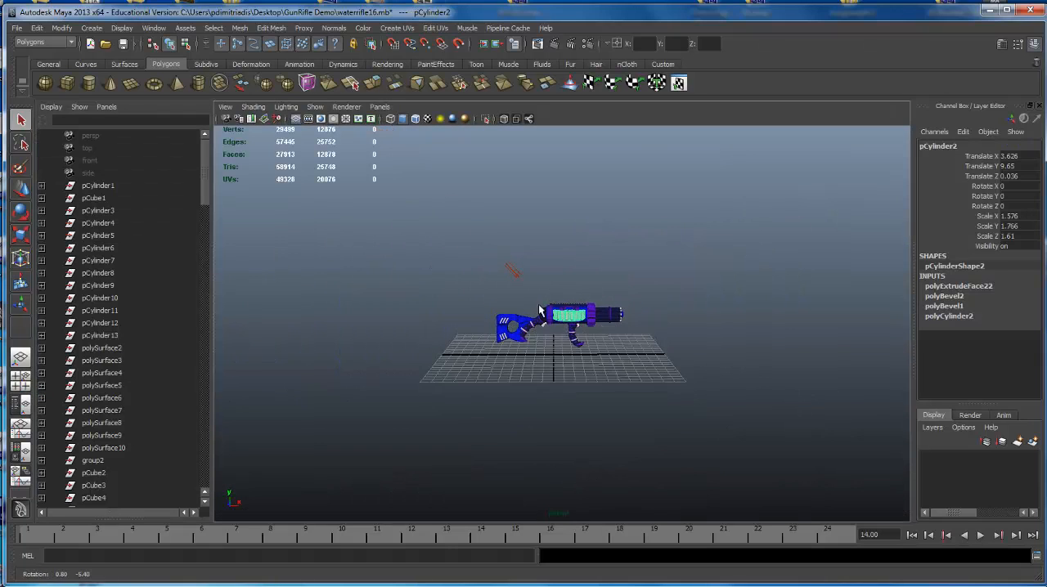
alt+right_drag(540, 310, 603, 304)
alt+drag(603, 304, 543, 275)
alt+right_drag(543, 275, 594, 319)
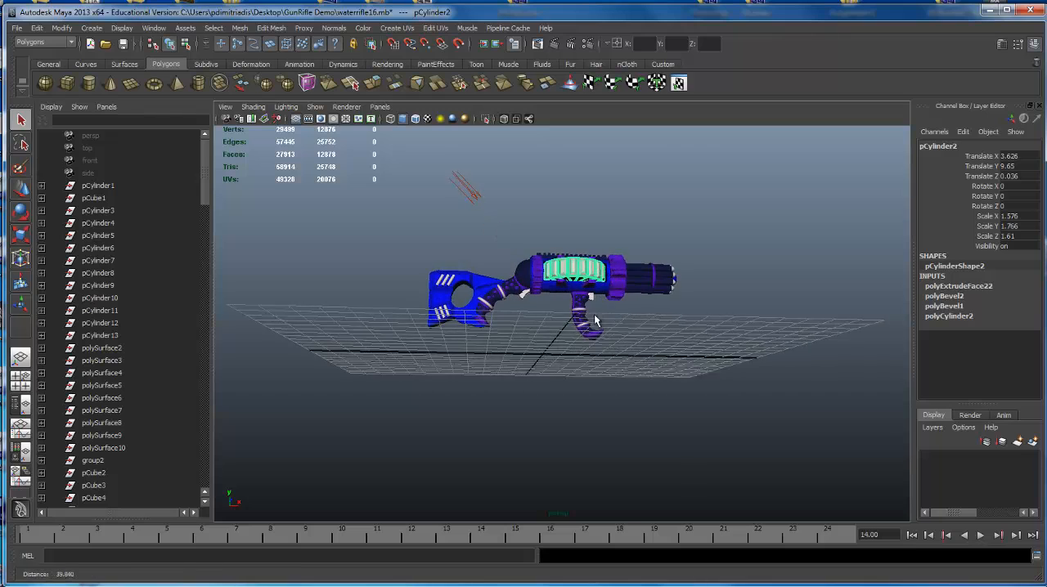
alt+drag(593, 314, 439, 286)
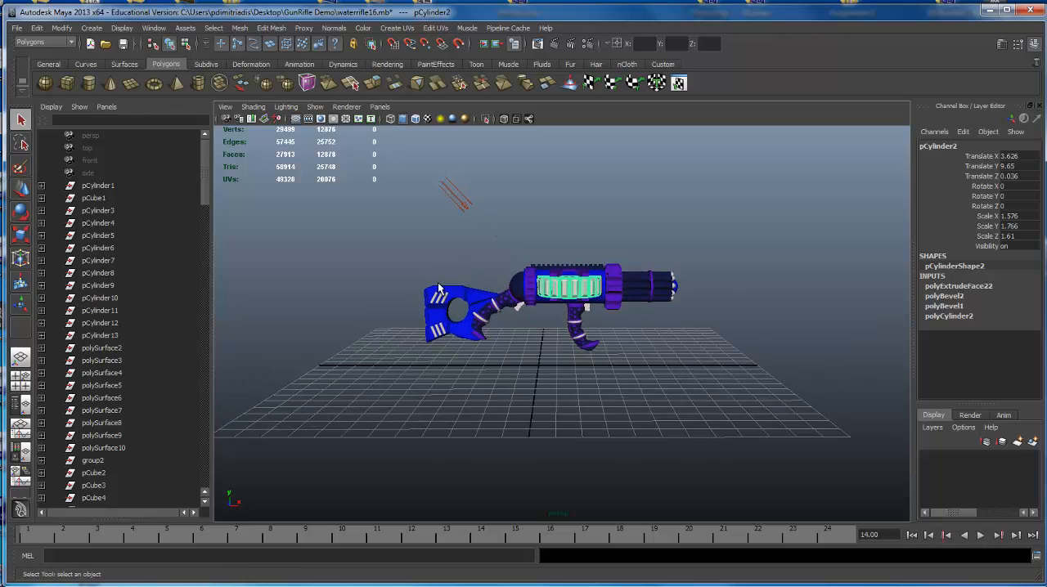
Select all parts of the rifle in hierarchy selection mode and group them together.
click(153, 47)
drag(403, 234, 719, 355)
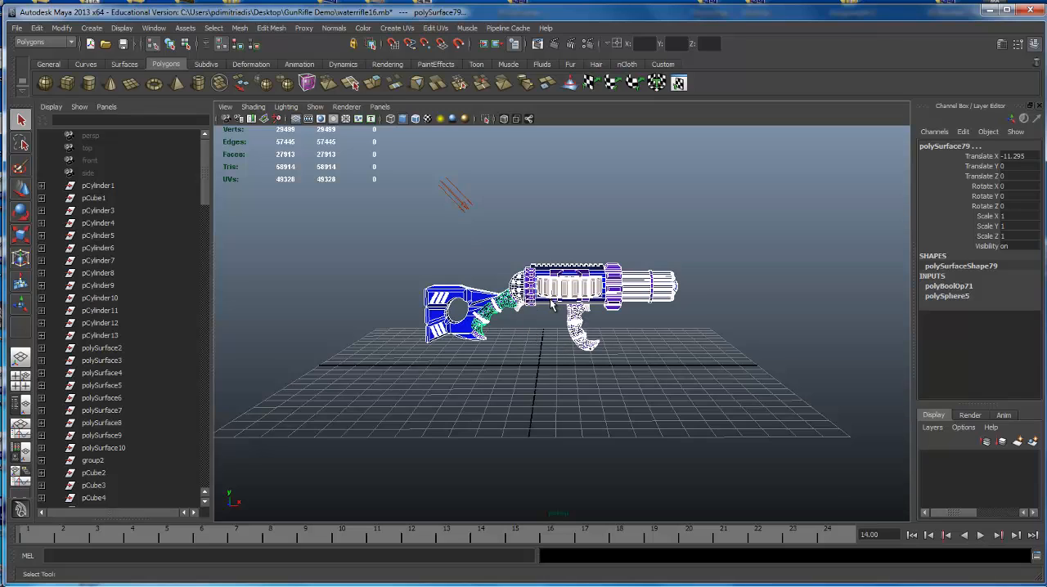
key(ctrl+g)
scroll(566, 315, up, 2)
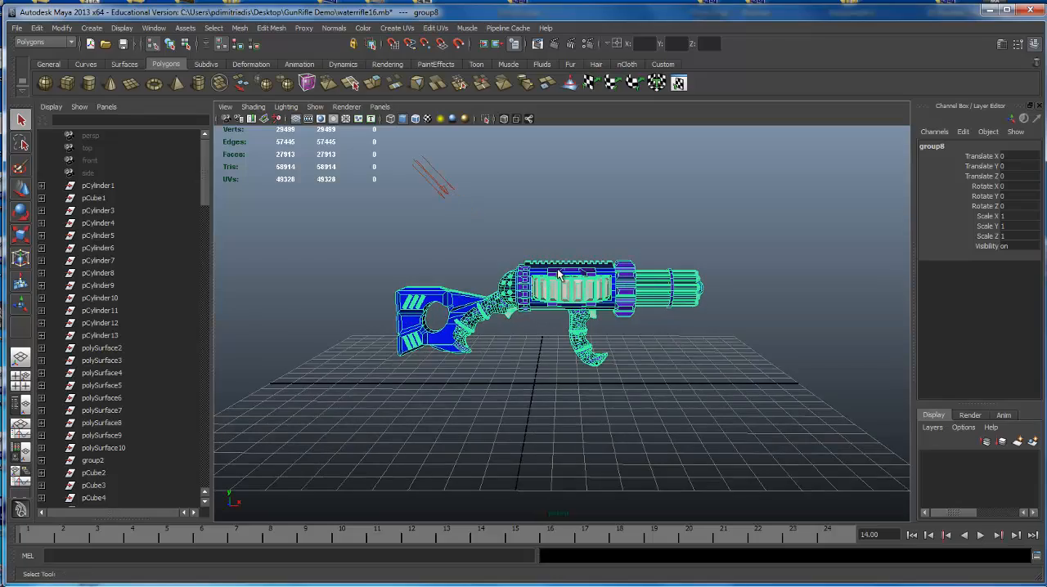
key(w)
mouse_move(481, 273)
alt+mouse_down()
mouse_move(591, 273)
mouse_move(491, 272)
alt+mouse_up()
Delete the sunDirection light from the scene.
drag(203, 169, 220, 453)
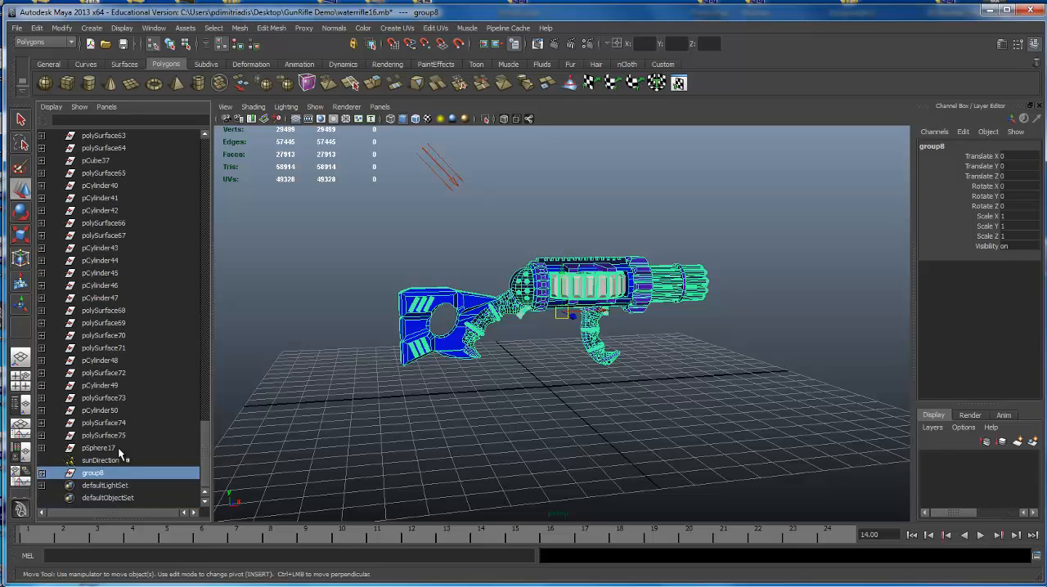
click(433, 166)
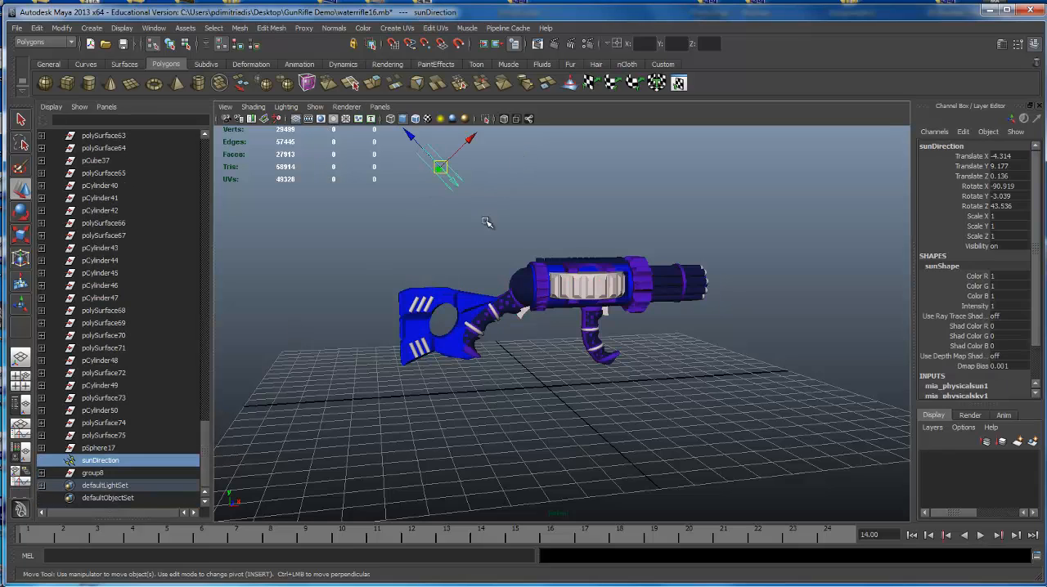
key(Delete)
Rename the new rifle group group8 as "_".
click(92, 473)
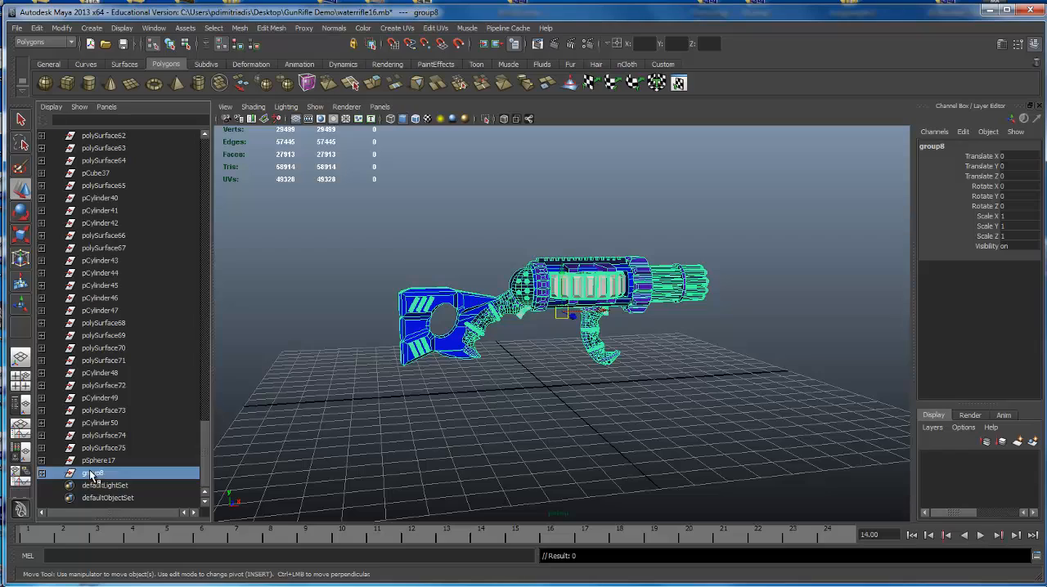
double_click(92, 474)
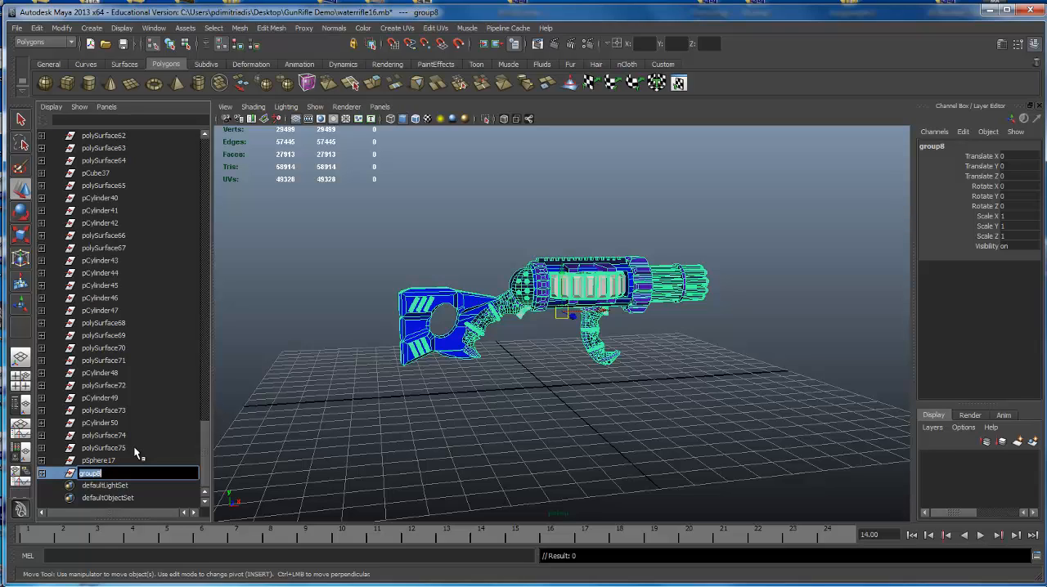
key(BackSpace)
text(_)
key(Return)
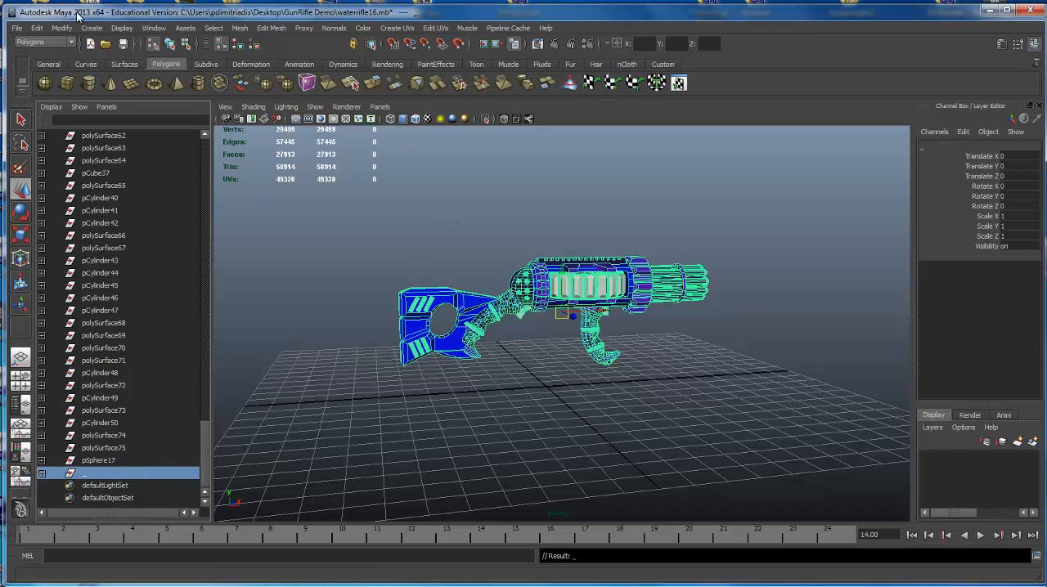
Delete the construction history of all objects in the scene.
click(38, 29)
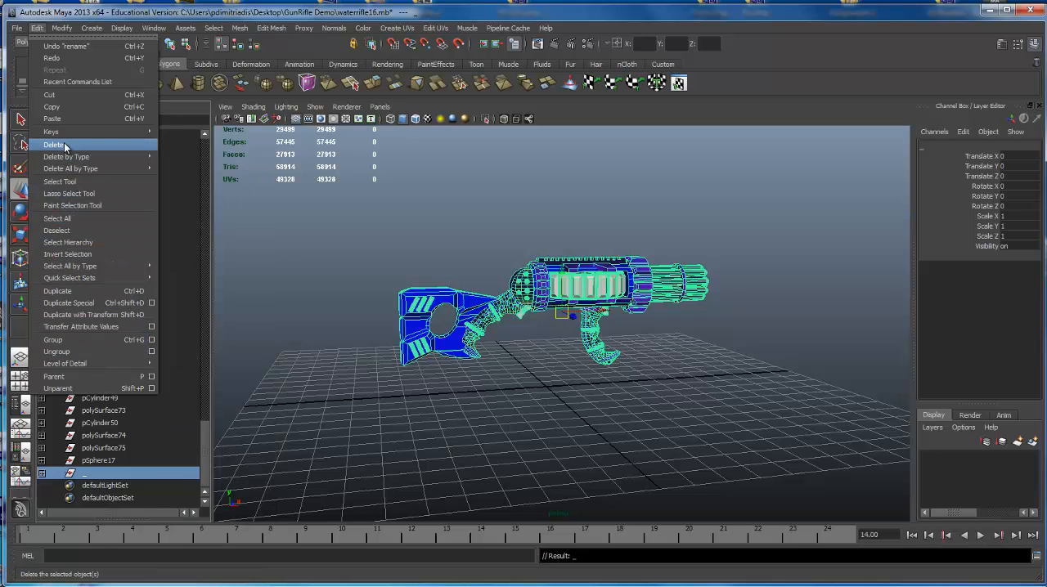
mouse_move(73, 168)
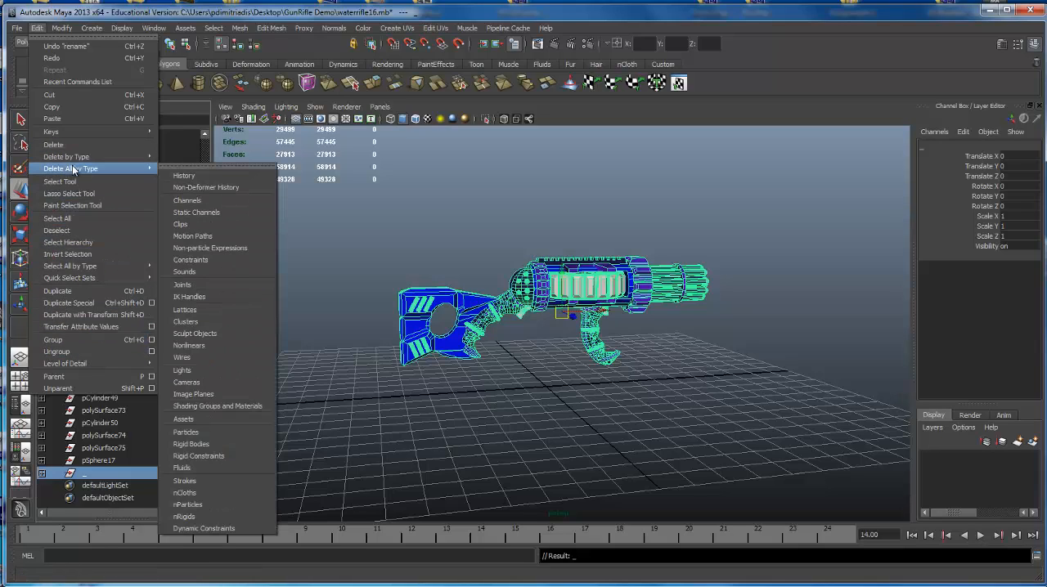
click(212, 188)
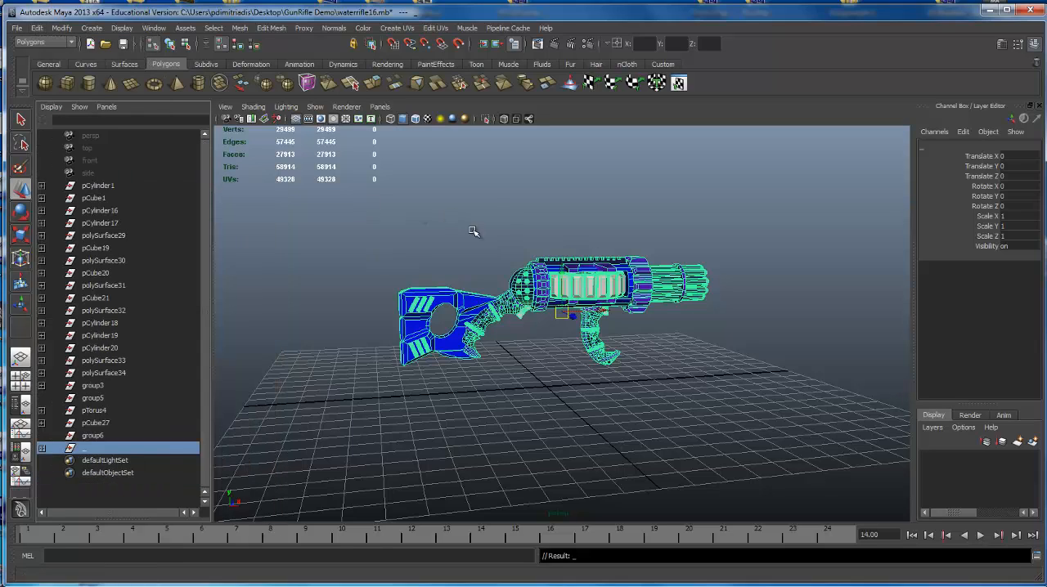
Delete the leftover nodes from pCylinder1 through group6, keeping only the "_" rifle group.
click(120, 439)
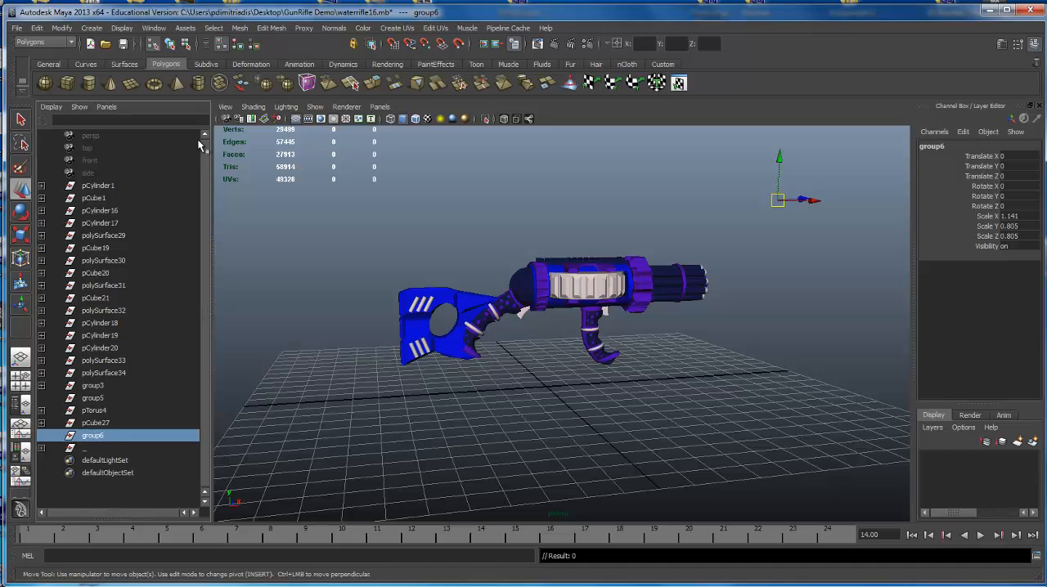
shift+click(124, 185)
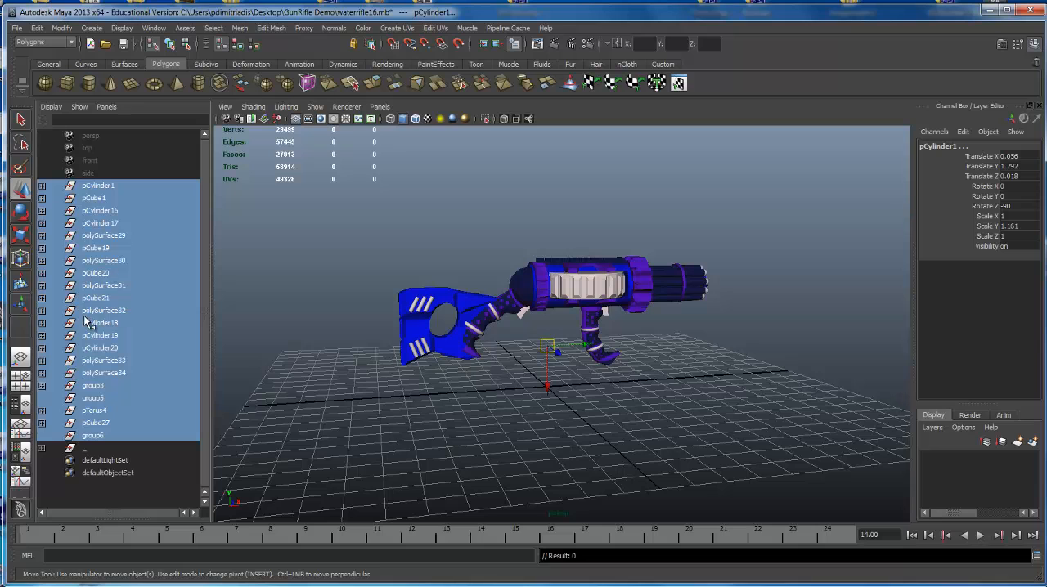
key(Delete)
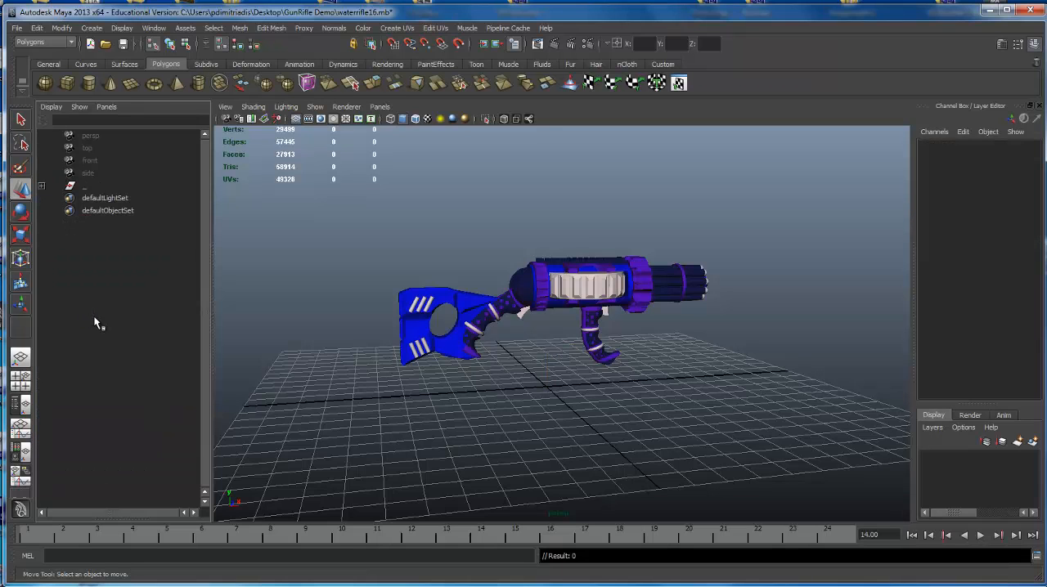
Open the Hypershade and place its window so the scene's materials can be seen.
alt+drag(528, 400, 571, 357)
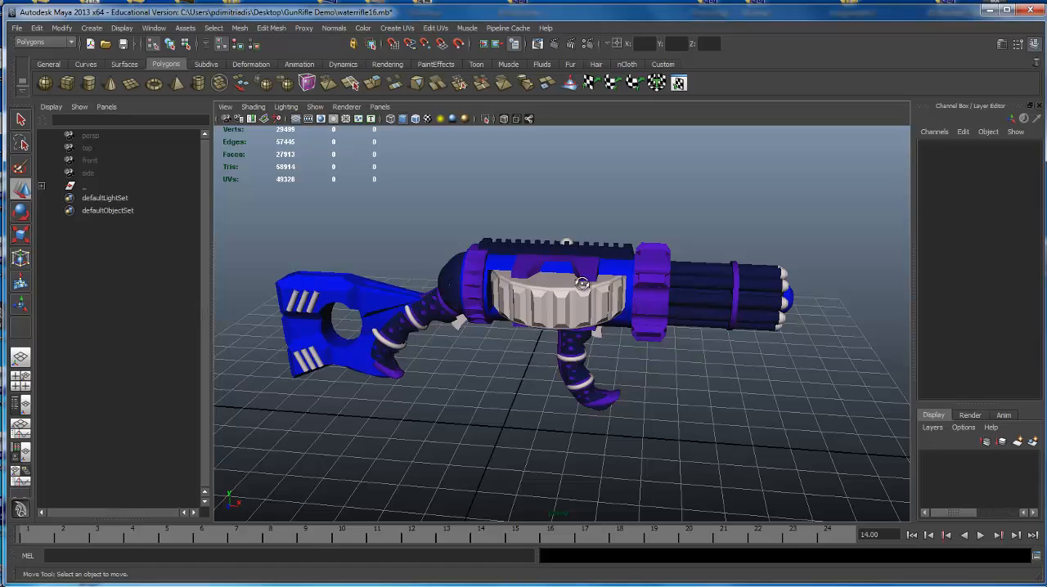
alt+drag(583, 286, 609, 286)
scroll(598, 285, up, 2)
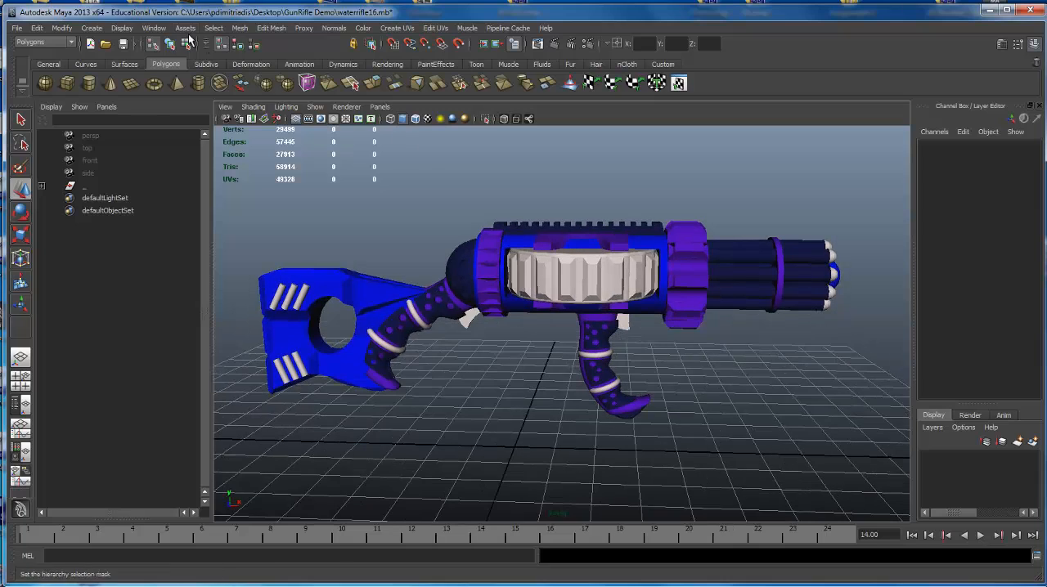
click(156, 28)
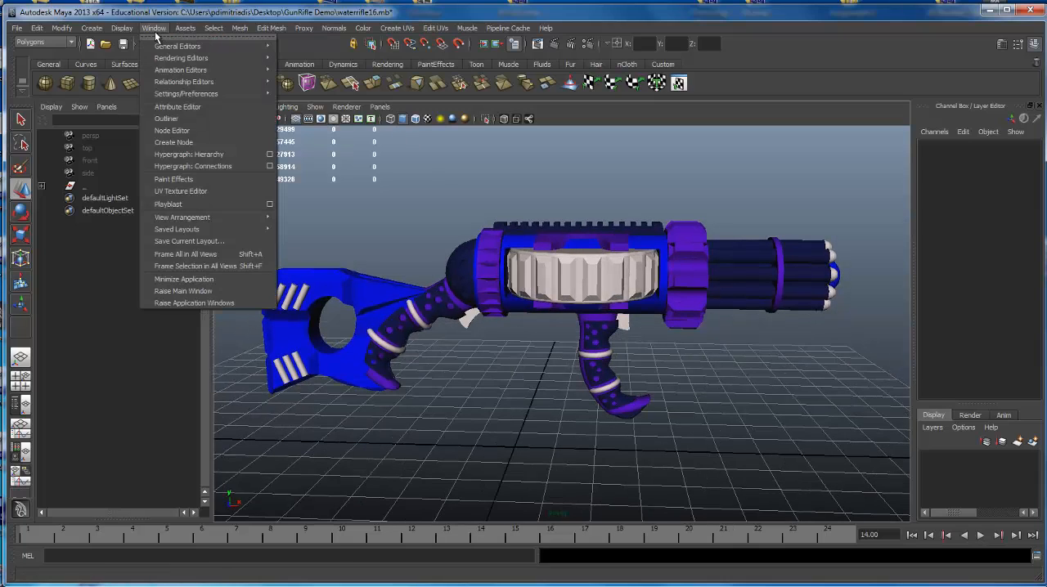
mouse_move(196, 58)
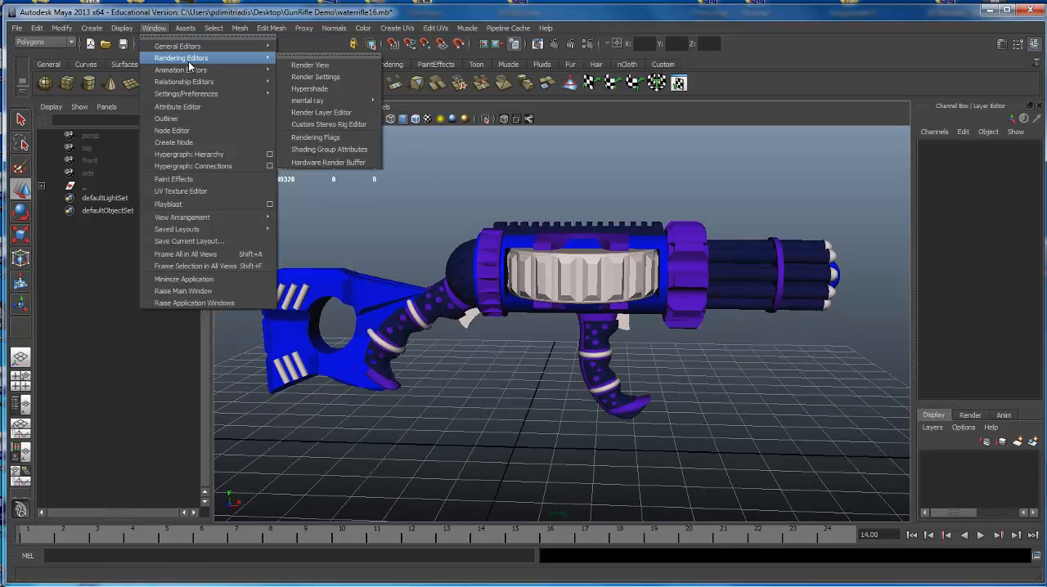
click(311, 88)
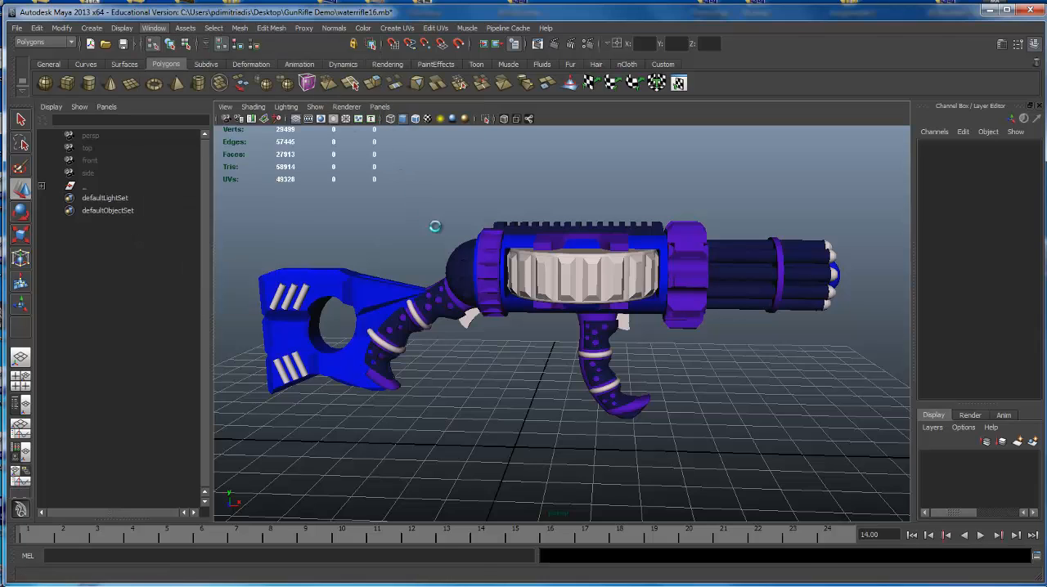
drag(522, 395, 535, 116)
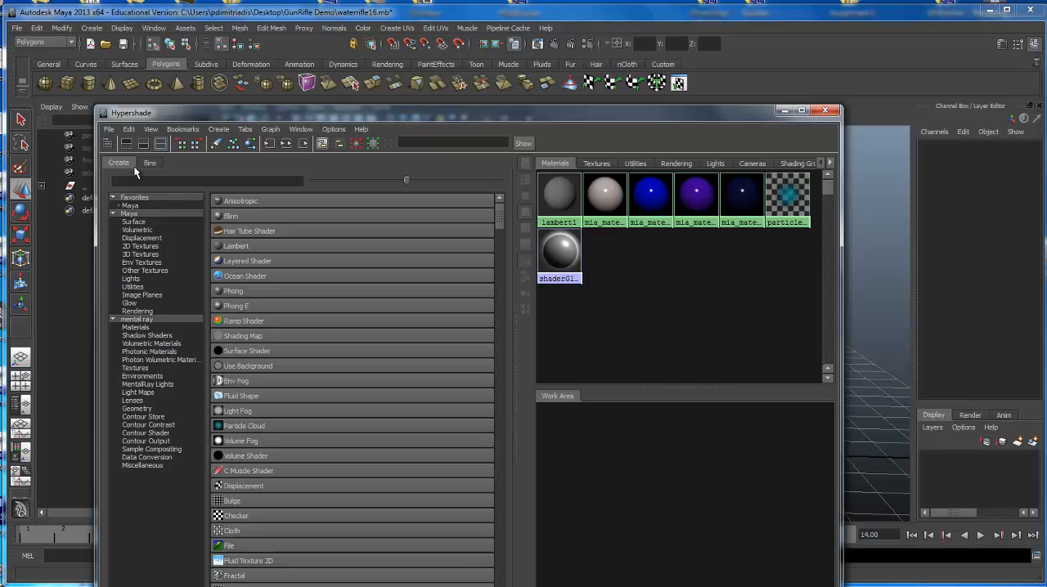
Delete all lights, and all shading groups and materials, by type from within the Hypershade.
click(128, 130)
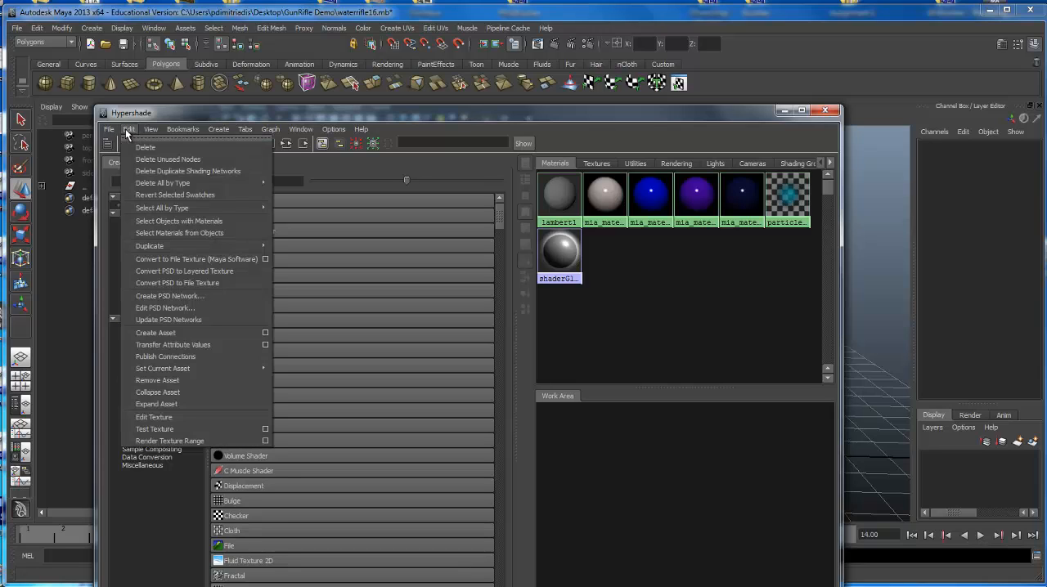
mouse_move(164, 210)
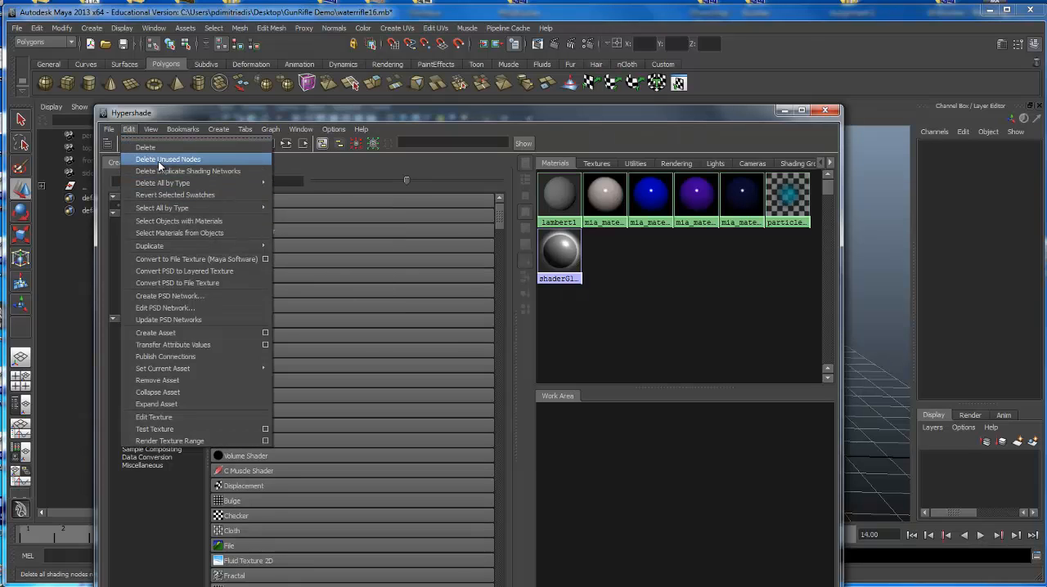
mouse_move(167, 184)
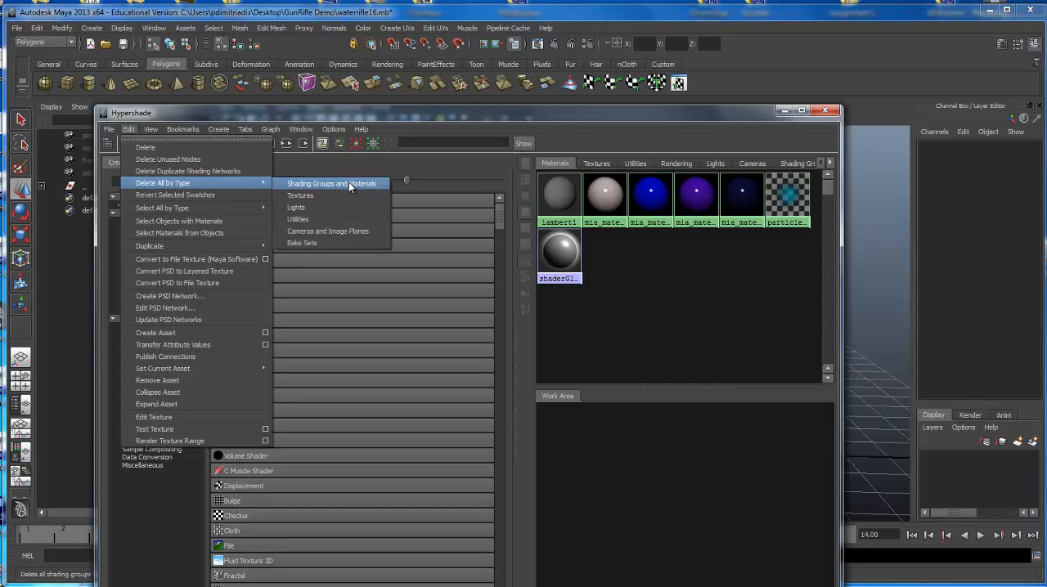
click(316, 207)
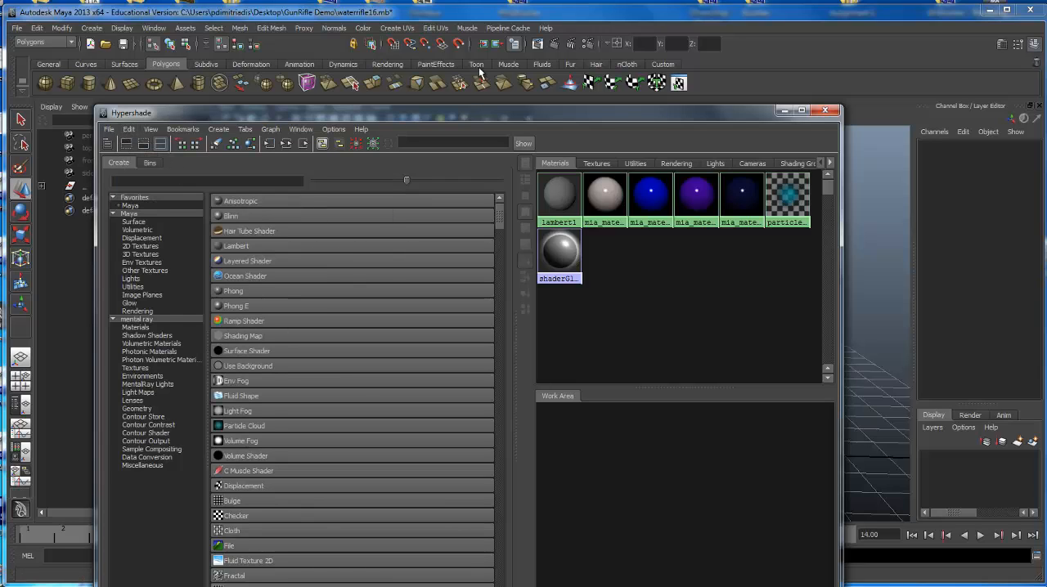
click(129, 131)
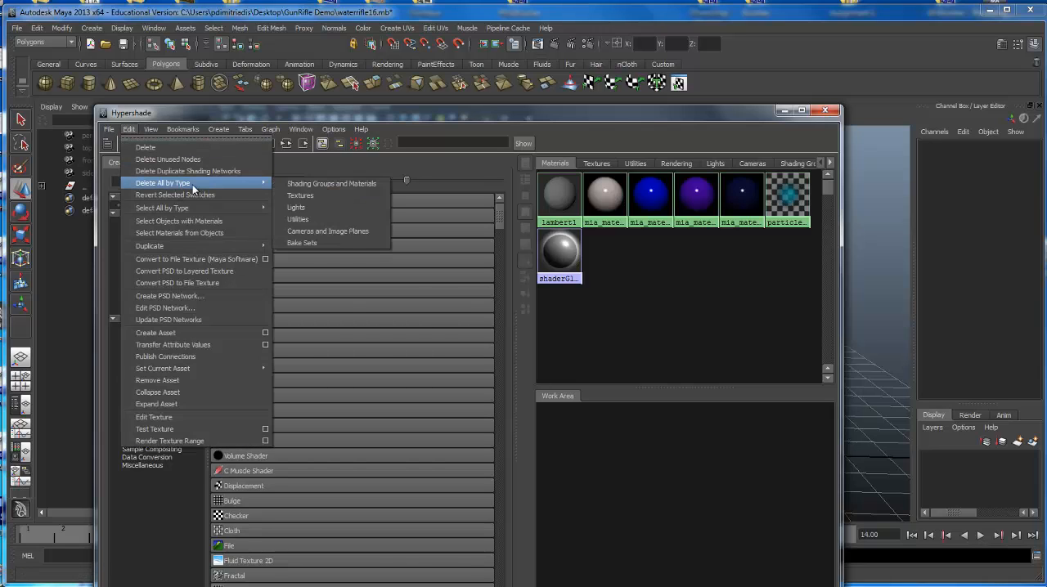
click(298, 184)
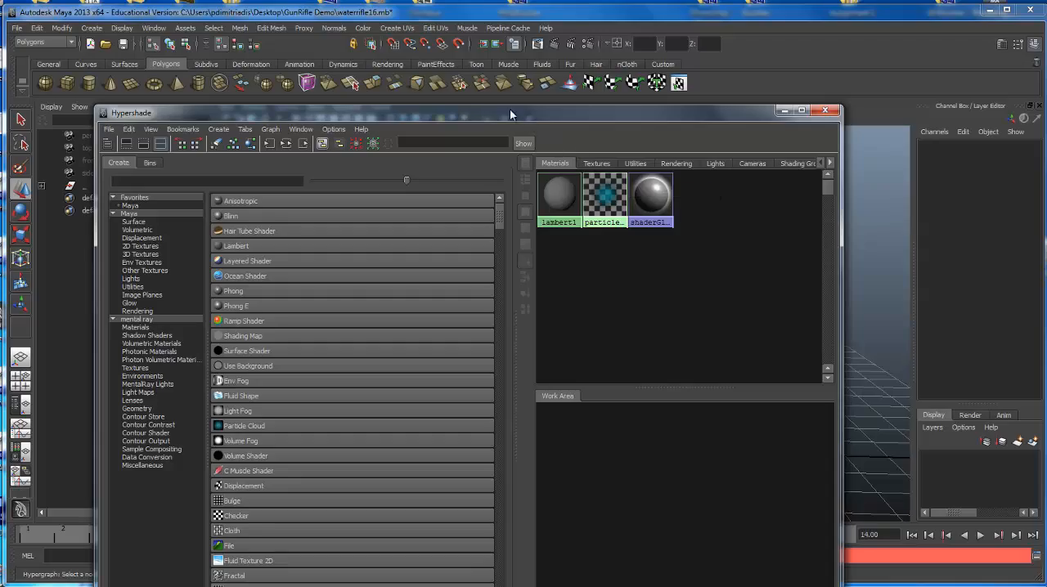
Move the Hypershade clear of the rifle and assign the default lambert1 material to the entire rifle group.
drag(509, 109, 495, 435)
alt+right_drag(608, 332, 531, 308)
alt+drag(531, 308, 567, 229)
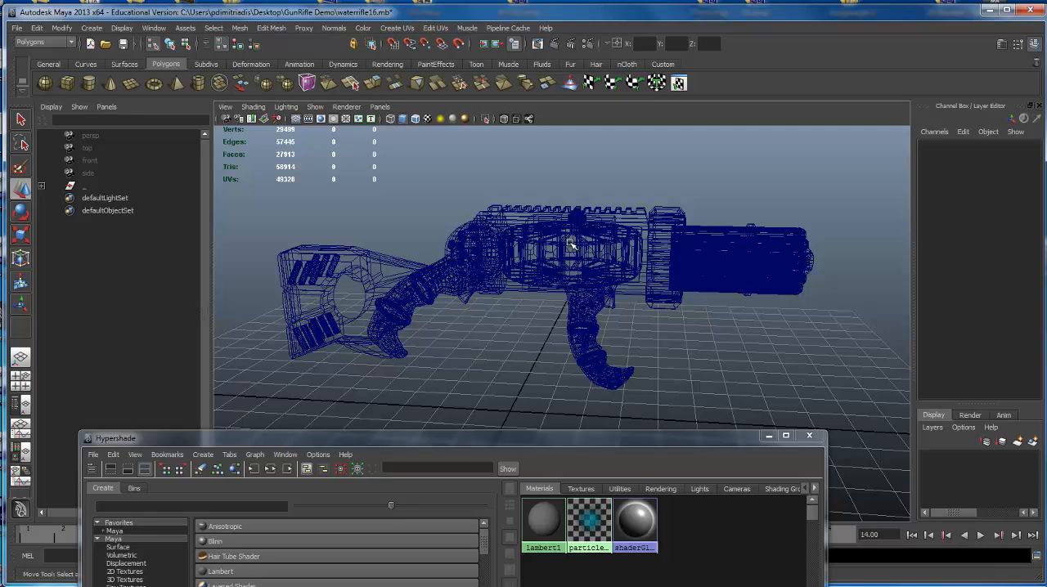
alt+drag(540, 255, 594, 243)
alt+right_drag(594, 243, 584, 257)
alt+drag(584, 256, 578, 276)
drag(310, 217, 787, 386)
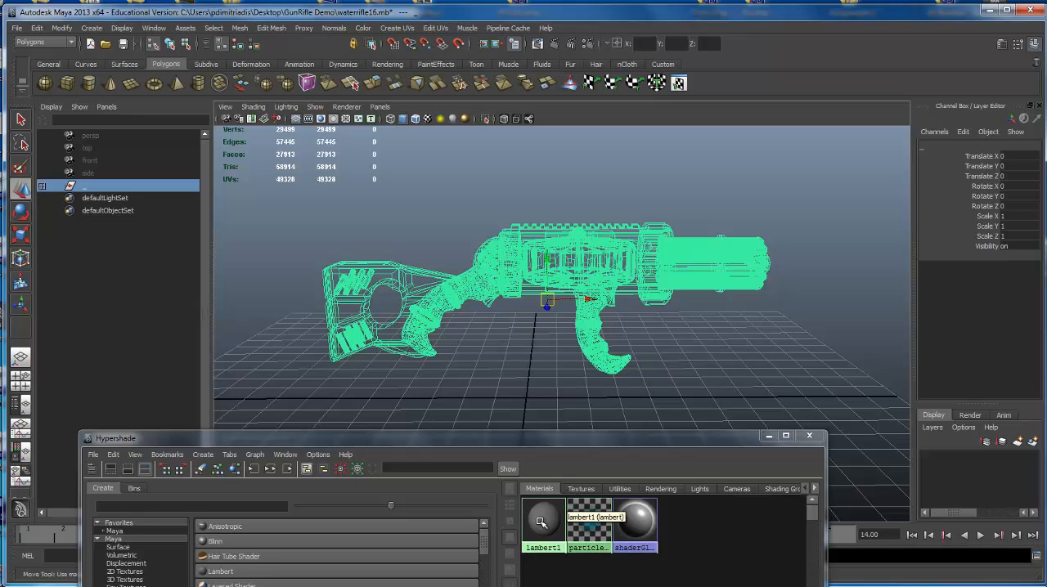
mouse_move(539, 521)
right_down()
mouse_move(532, 491)
mouse_move(535, 500)
mouse_move(543, 447)
right_up()
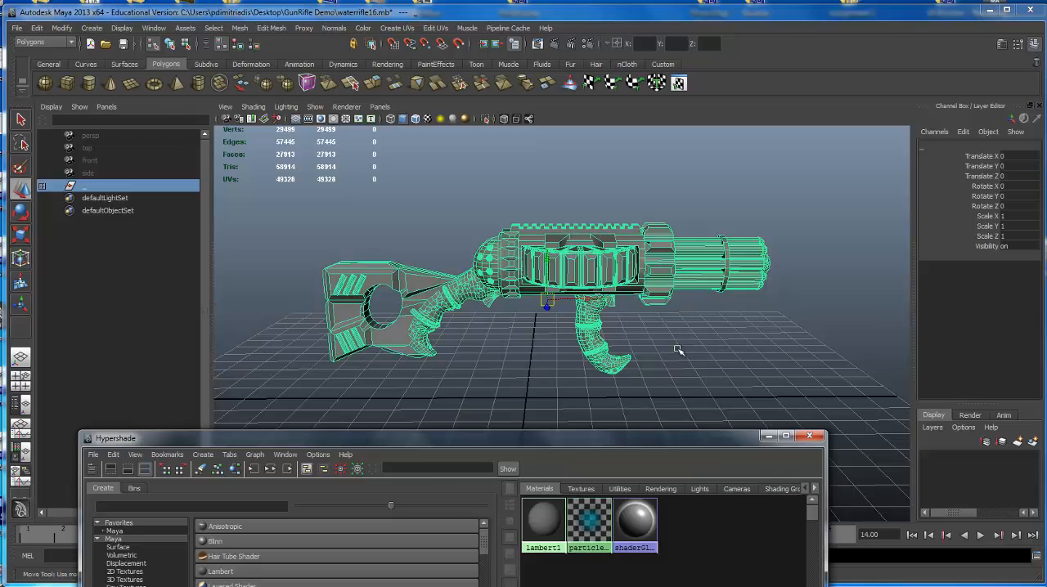
Deselect the rifle, check its grey shading and close the Hypershade.
alt+drag(737, 288, 628, 267)
alt+right_drag(628, 268, 654, 276)
mouse_move(655, 276)
alt+mouse_down()
mouse_move(644, 278)
mouse_move(654, 286)
alt+mouse_up()
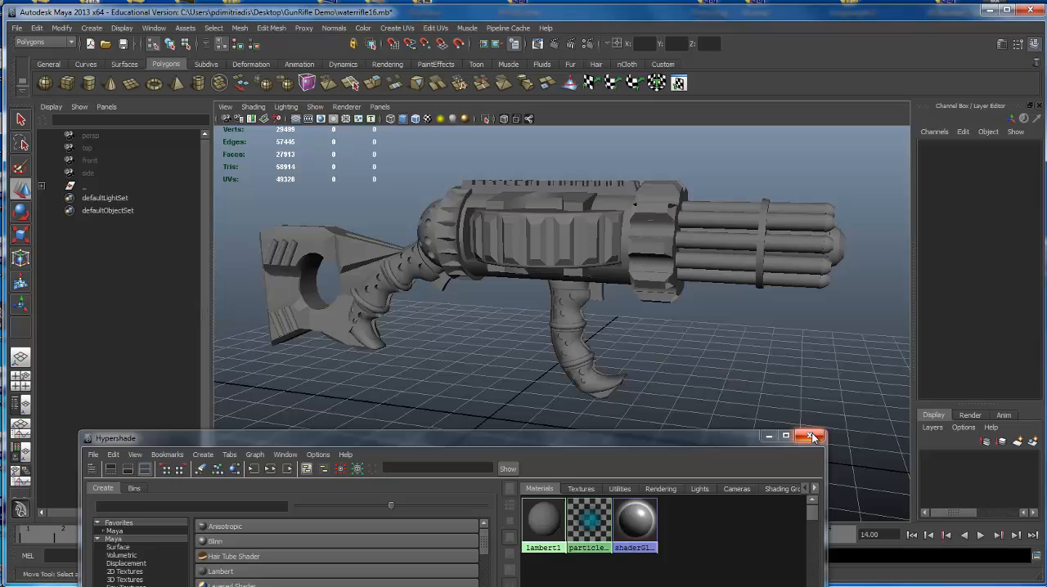
drag(538, 436, 534, 258)
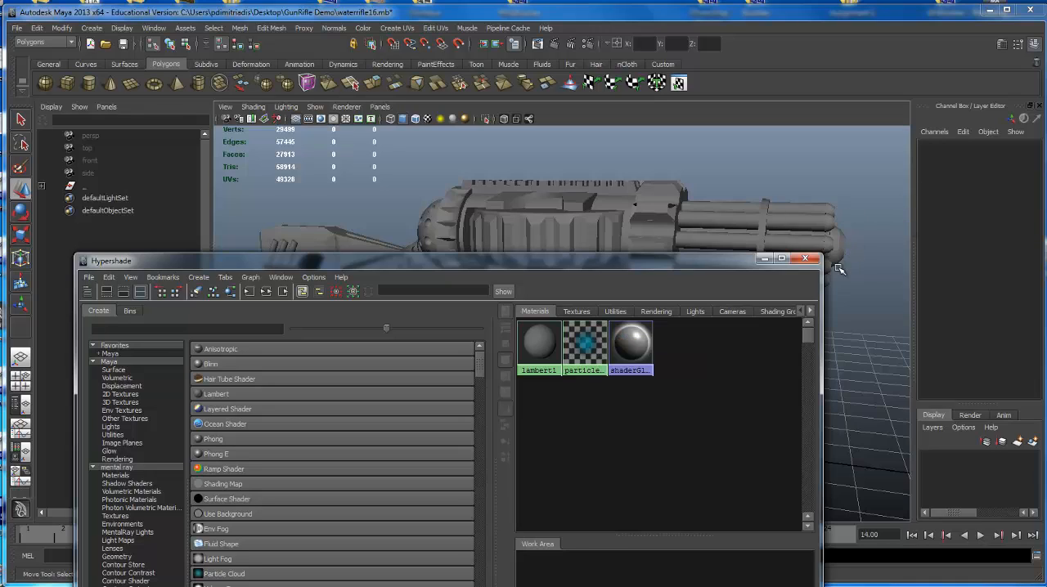
click(805, 259)
alt+drag(570, 241, 605, 237)
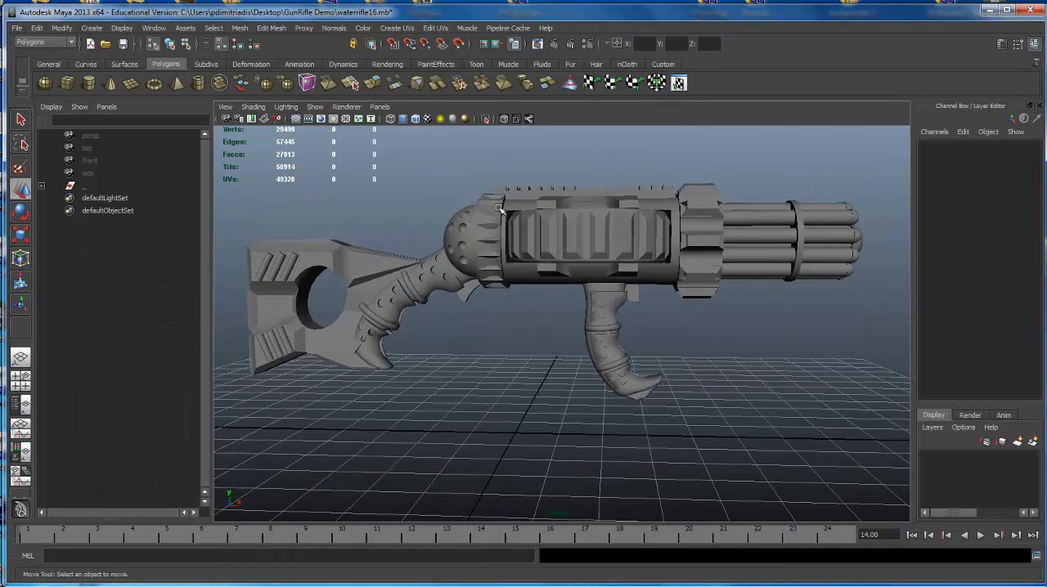
Select the whole rifle group and try to save the scene on the Desktop as _.mb, declining to replace the existing file.
click(18, 28)
click(623, 203)
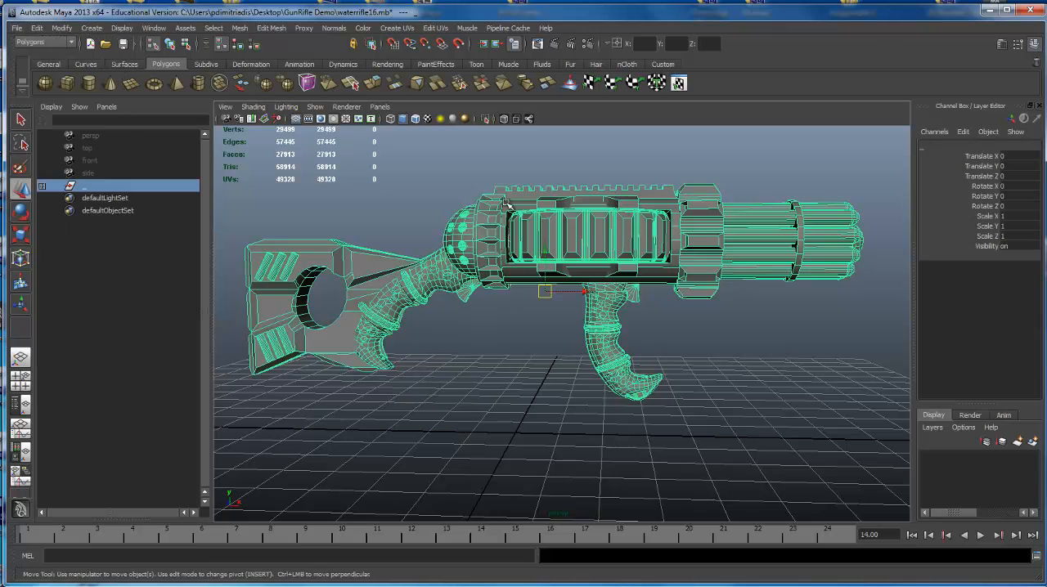
click(17, 28)
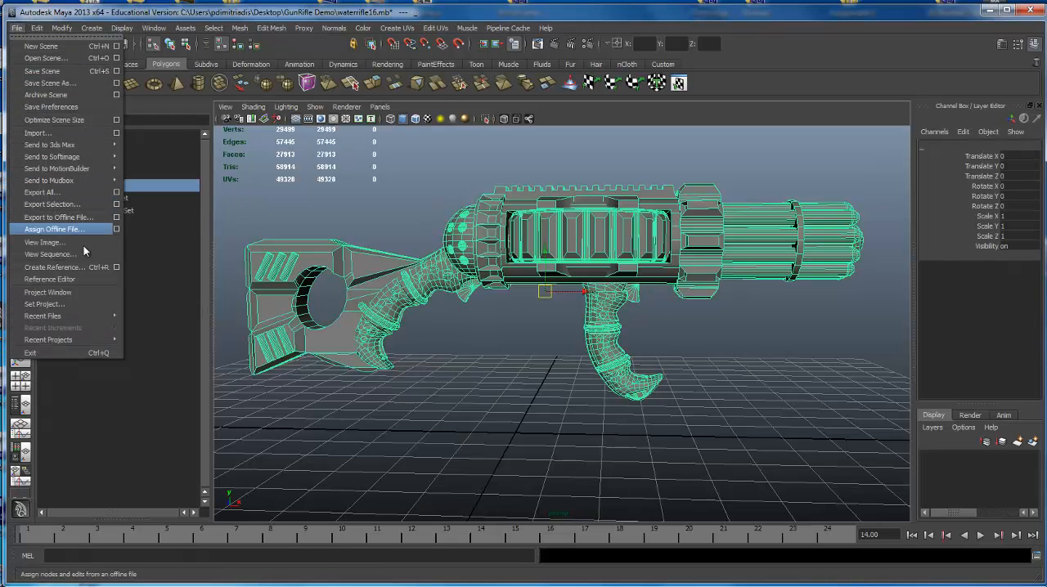
click(63, 86)
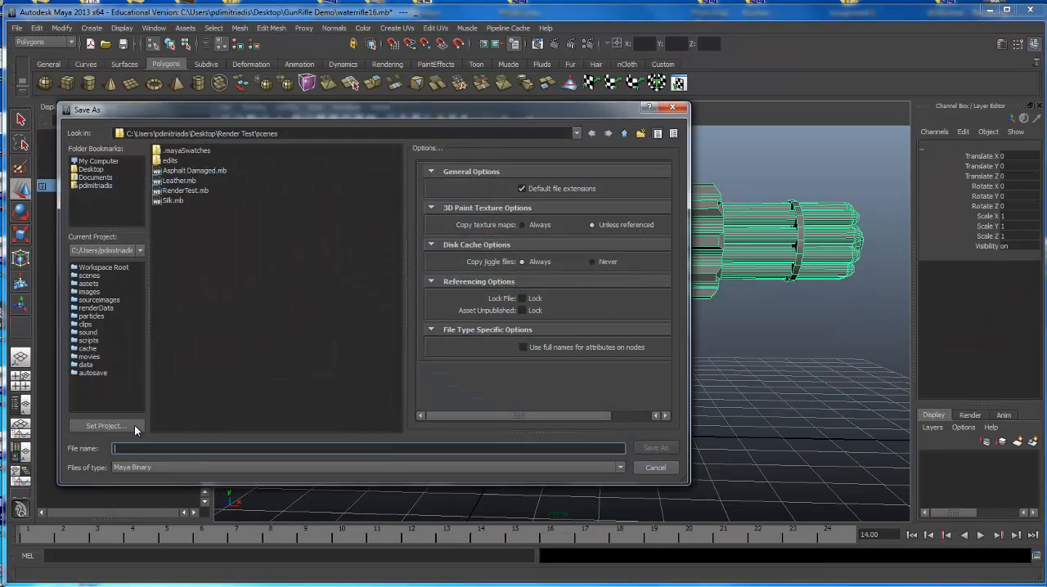
text(w)
click(94, 169)
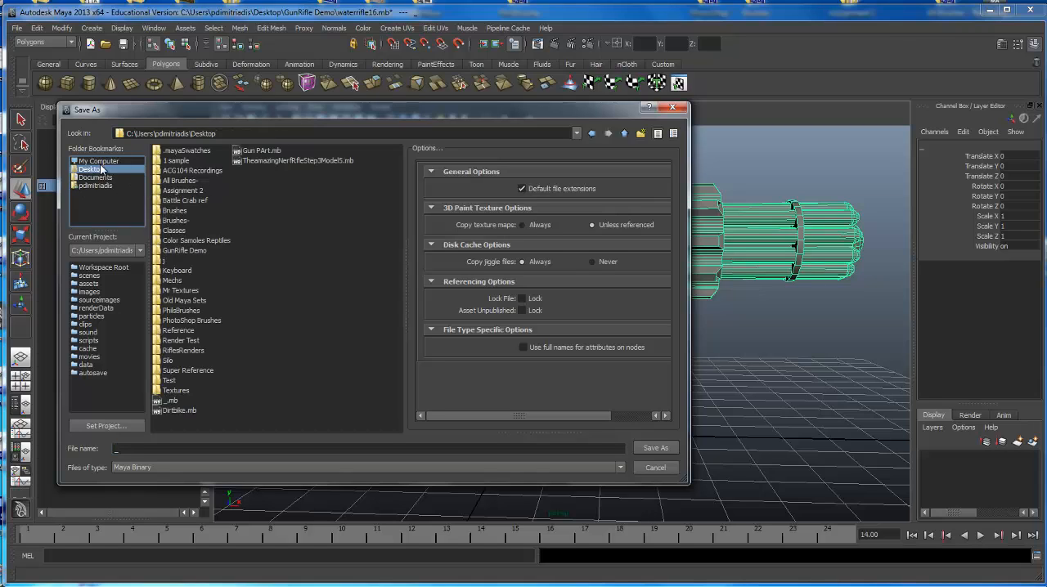
click(100, 169)
click(651, 448)
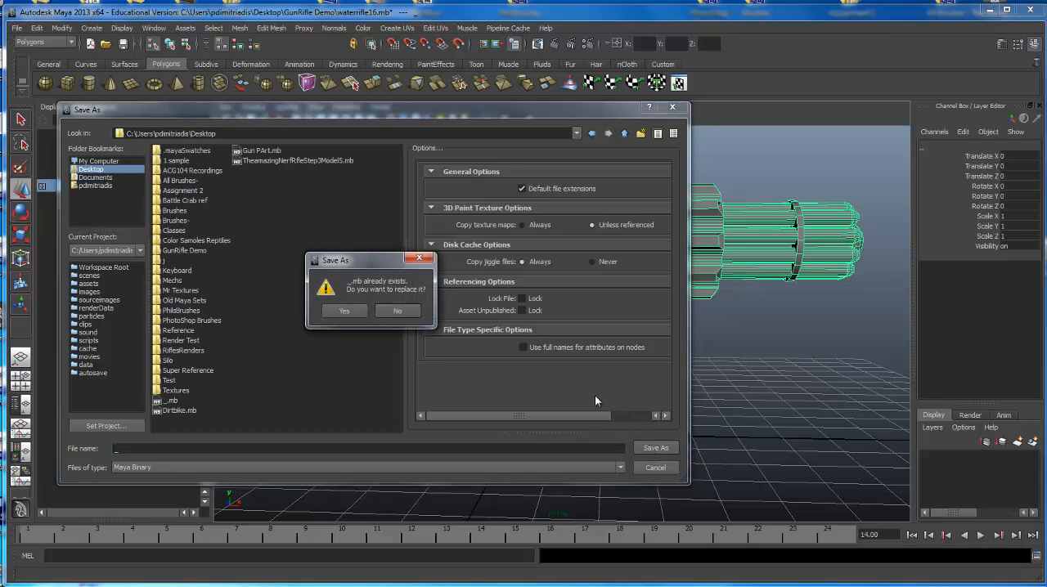
click(346, 311)
click(394, 313)
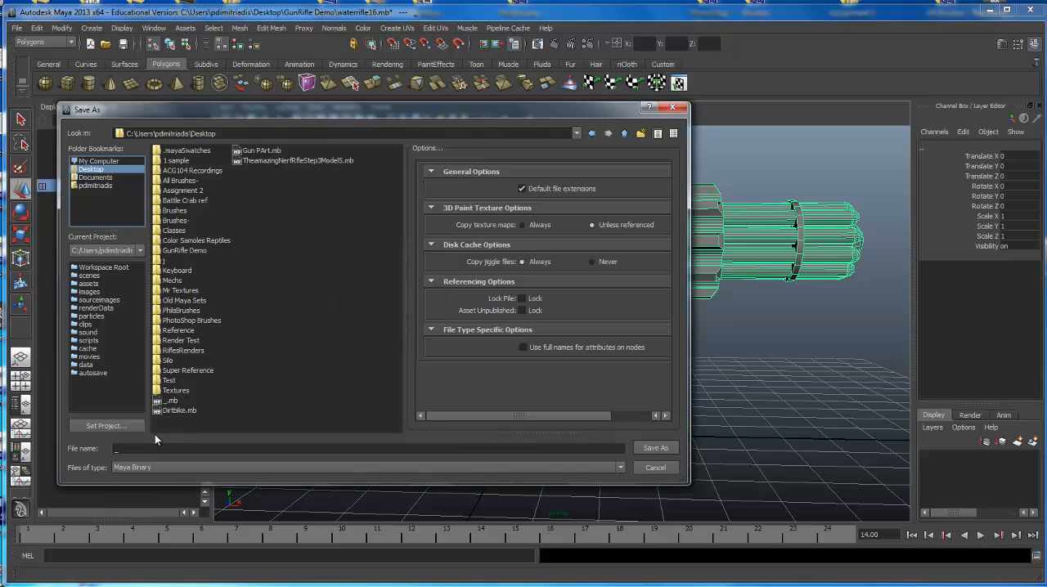
Save the cleaned rifle scene on the Desktop under the name __.mb.
click(138, 449)
key(Return)
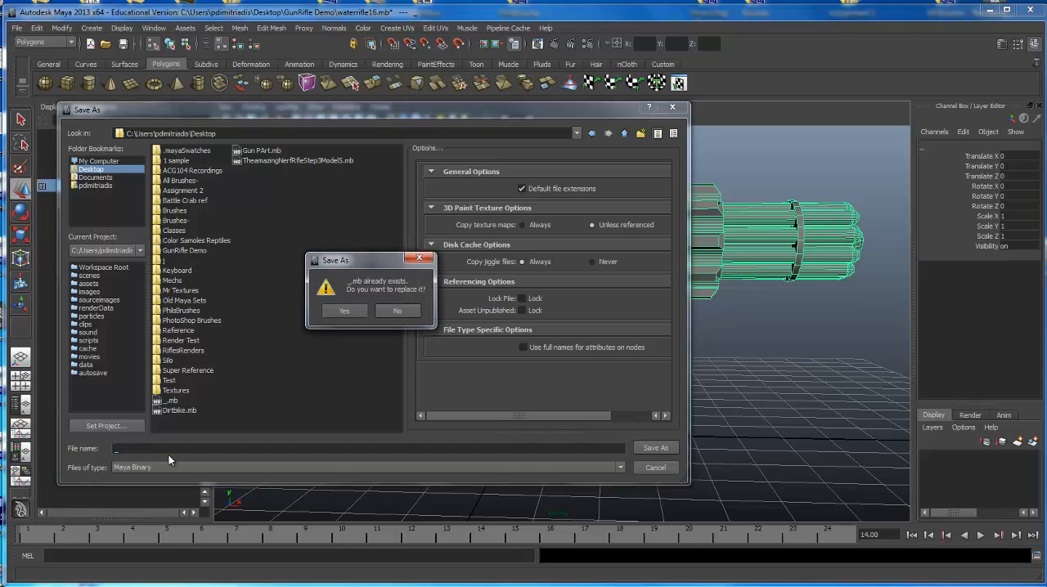
click(394, 310)
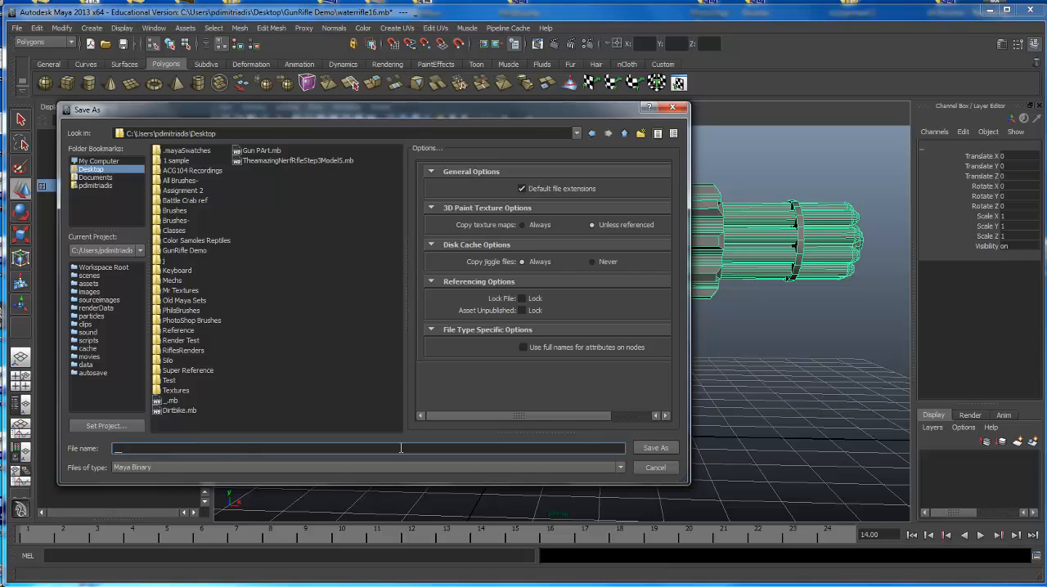
click(656, 449)
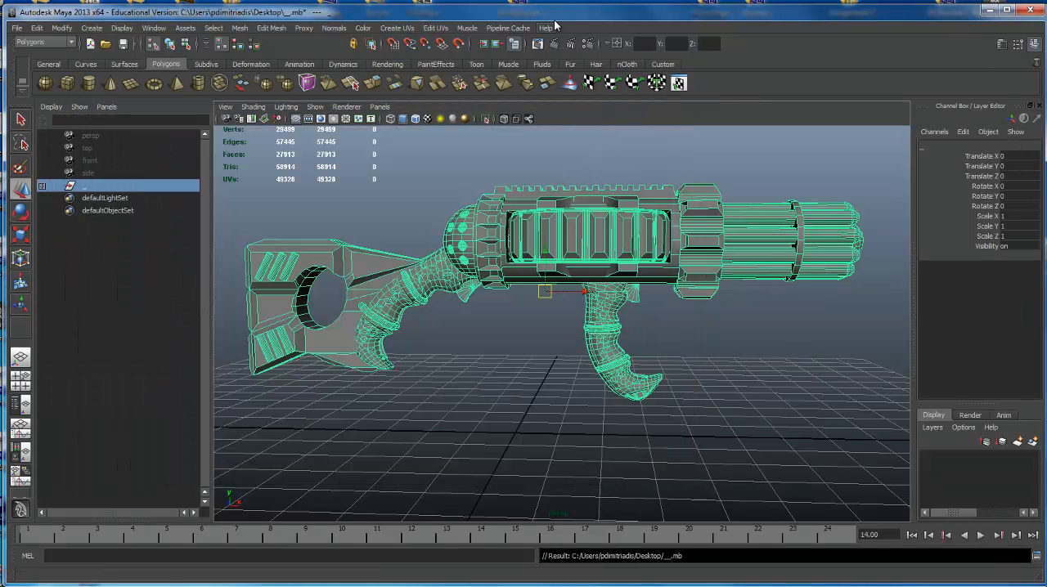
Open the Rendering_Studio.ma scene from the Desktop.
click(15, 28)
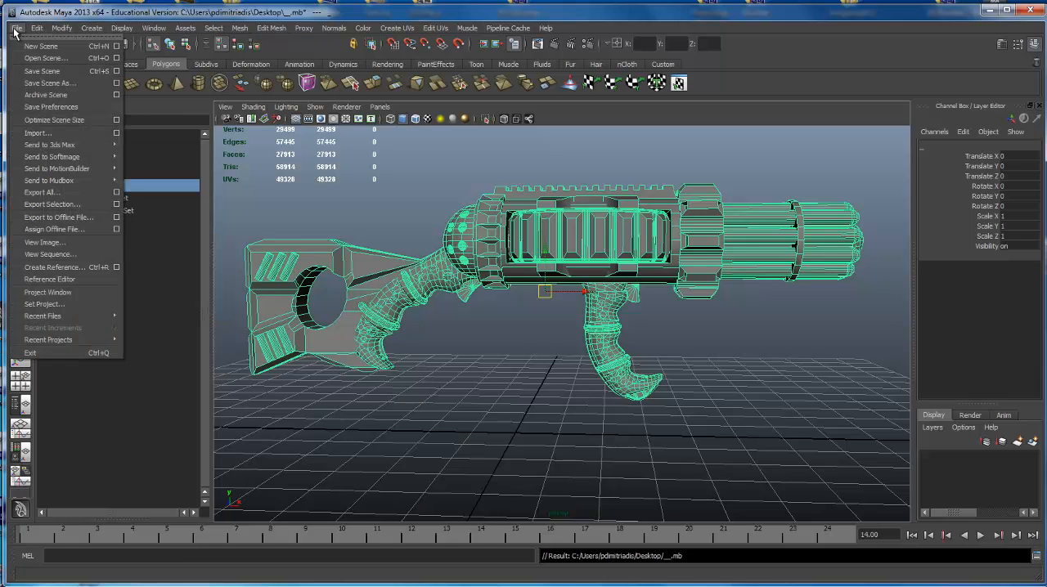
click(36, 63)
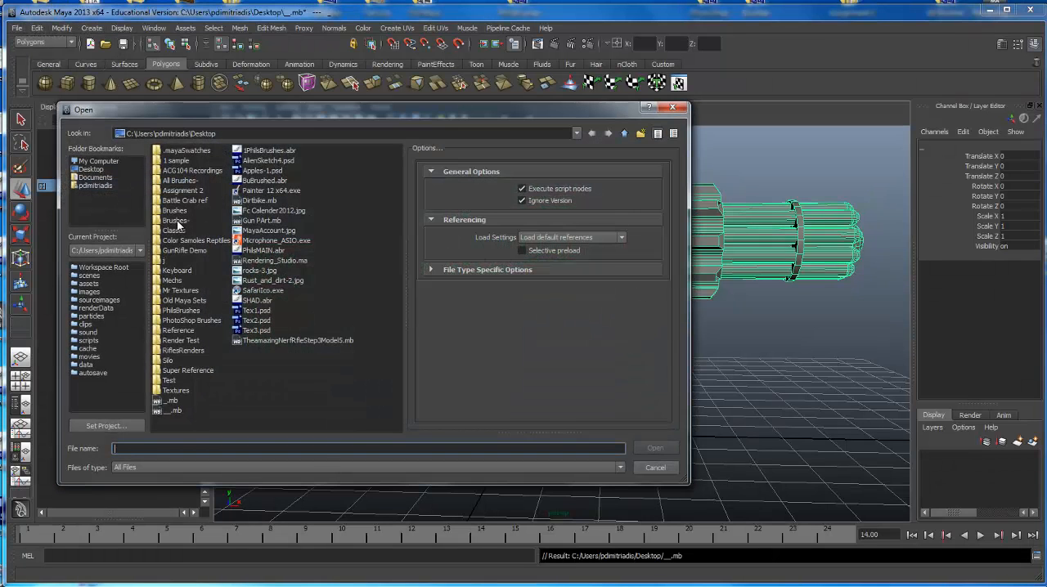
click(92, 170)
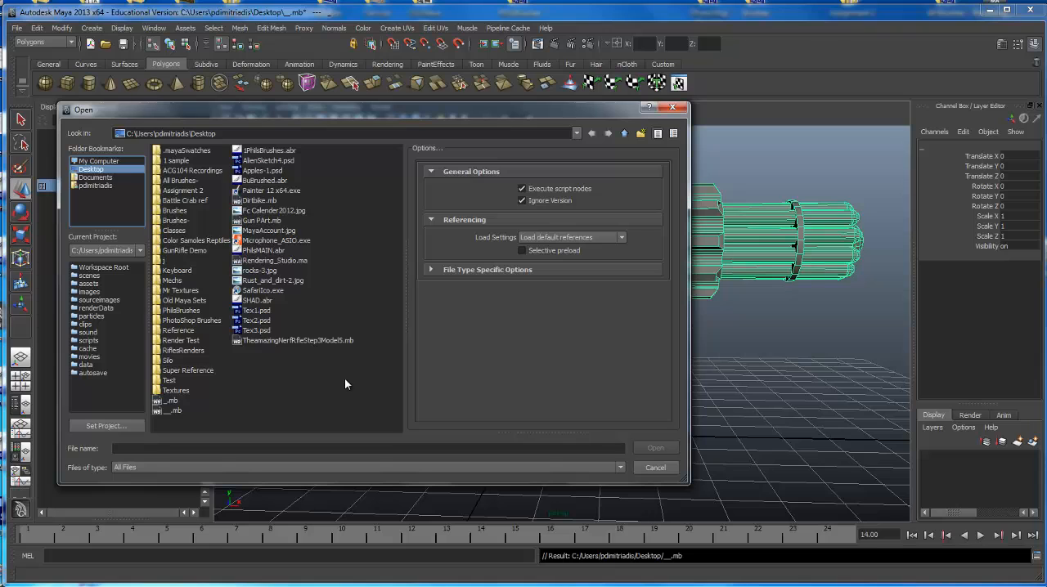
click(275, 260)
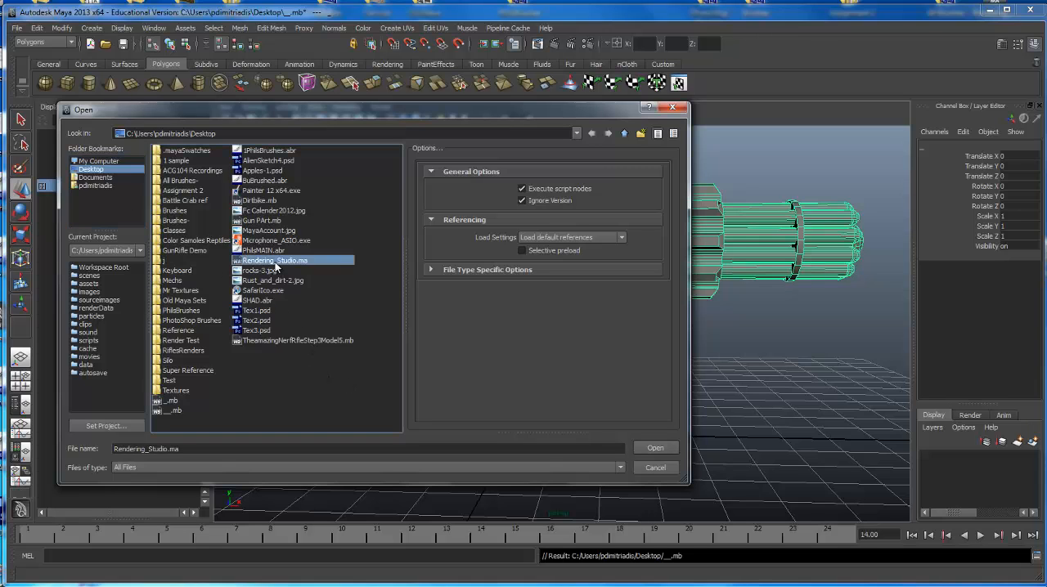
click(656, 448)
click(525, 306)
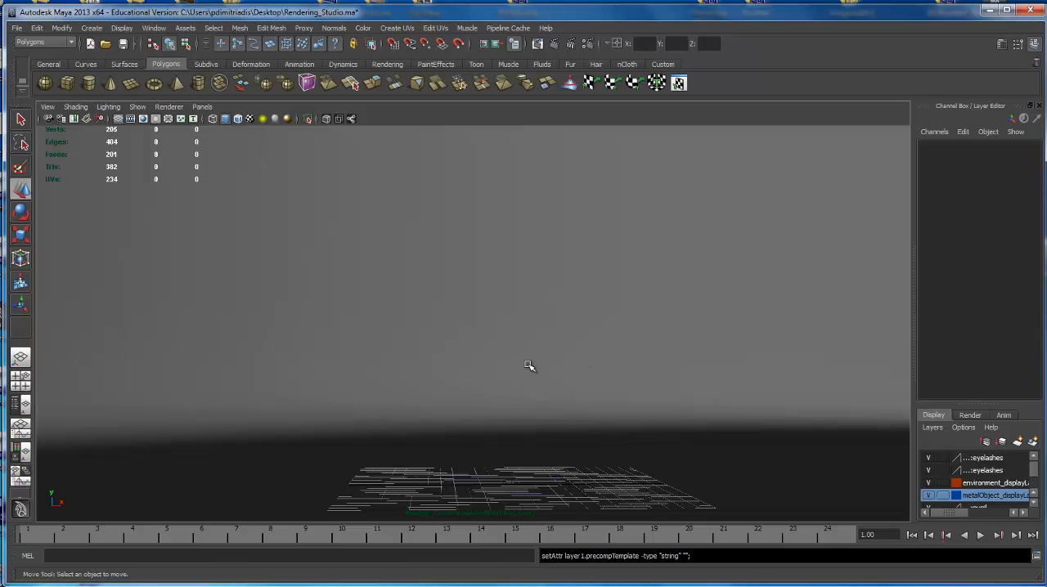
Examine the rendering studio's surrounding spheres, black dome and curved backdrop from outside and inside.
scroll(522, 322, down, 10)
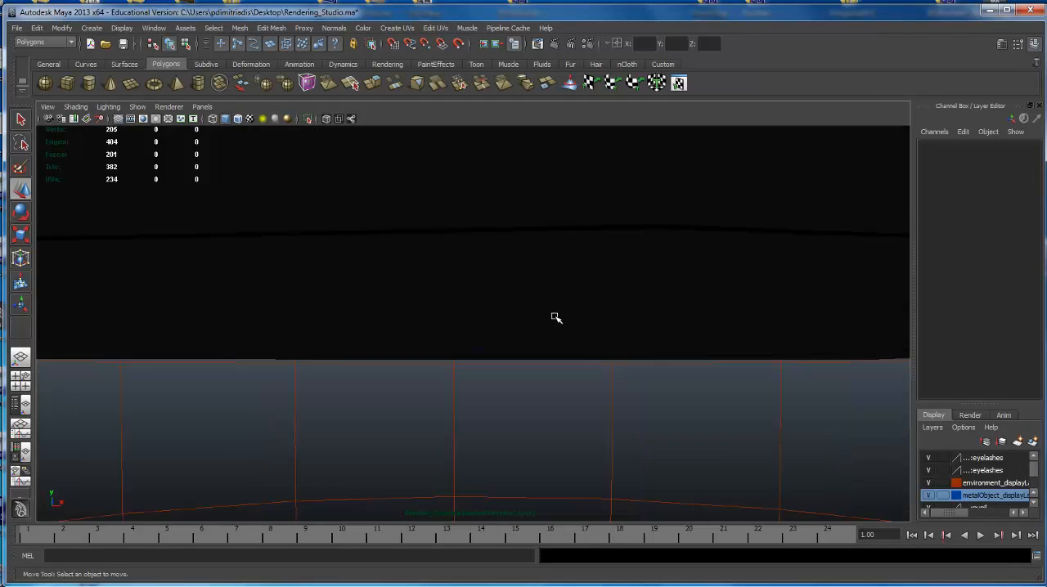
alt+drag(555, 317, 568, 194)
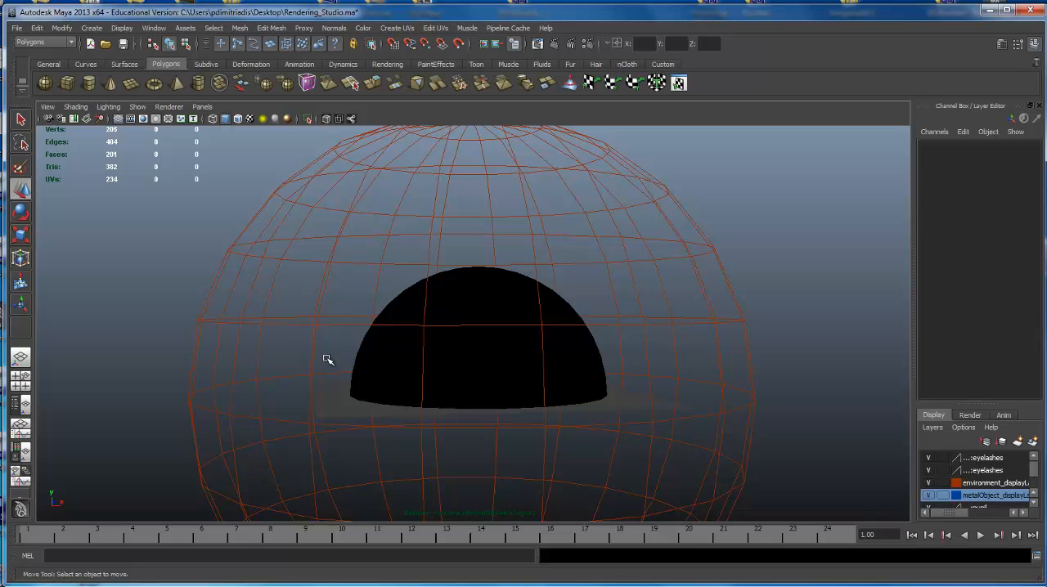
scroll(325, 355, up, 6)
alt+drag(493, 383, 643, 400)
alt+right_drag(642, 400, 715, 313)
alt+drag(715, 313, 346, 298)
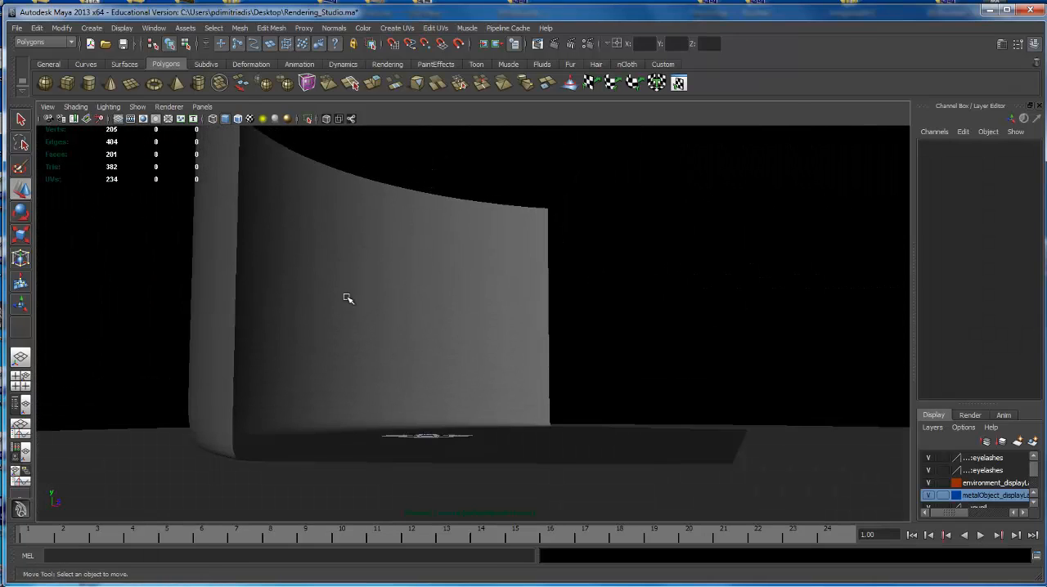
Select the environment backdrop and examine how its curved wall meets the floor around the grid.
click(234, 193)
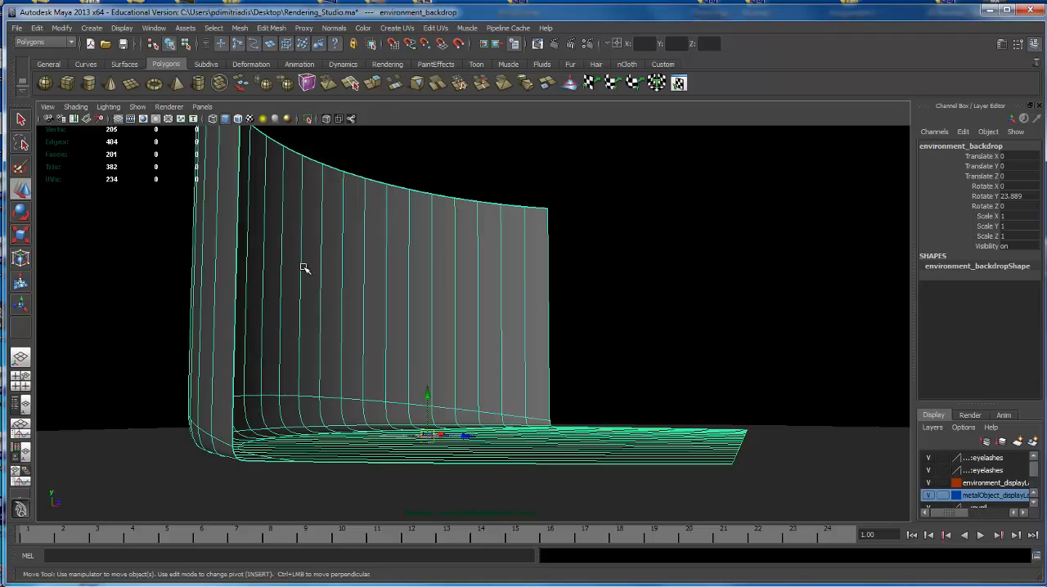
alt+drag(501, 352, 434, 367)
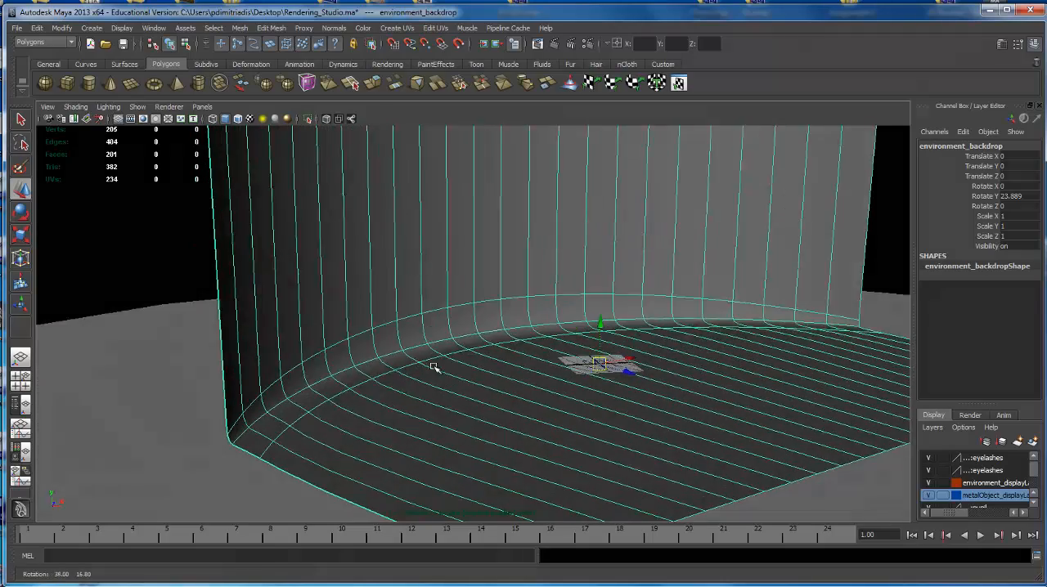
alt+right_drag(434, 367, 526, 349)
alt+middle_drag(526, 348, 429, 450)
alt+drag(429, 450, 442, 351)
alt+middle_drag(441, 352, 446, 320)
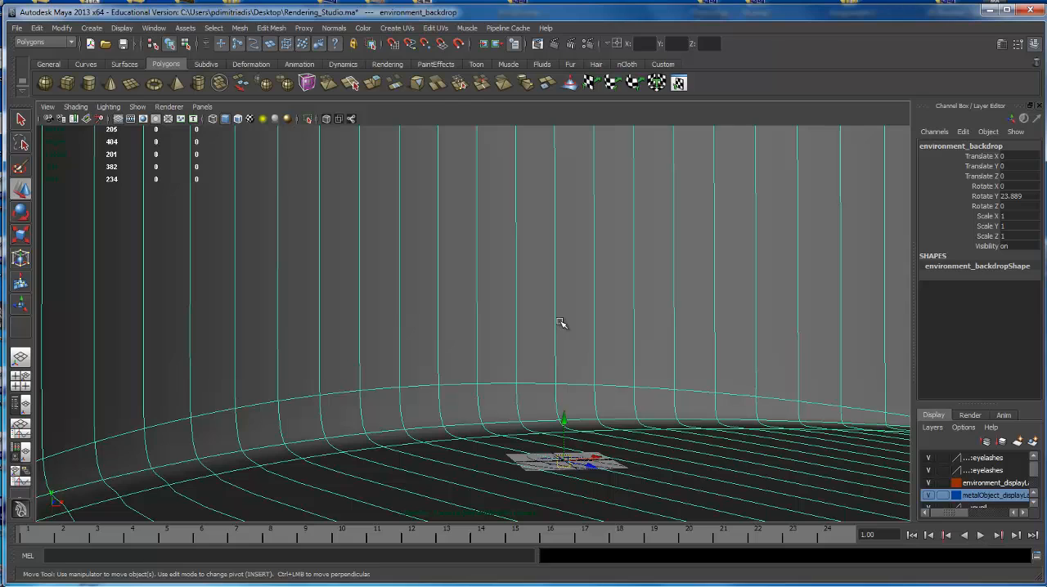
scroll(486, 418, down, 2)
scroll(486, 418, down, 2)
alt+drag(622, 269, 554, 323)
Import the rifle file __.mb from the Desktop into the studio scene.
click(17, 28)
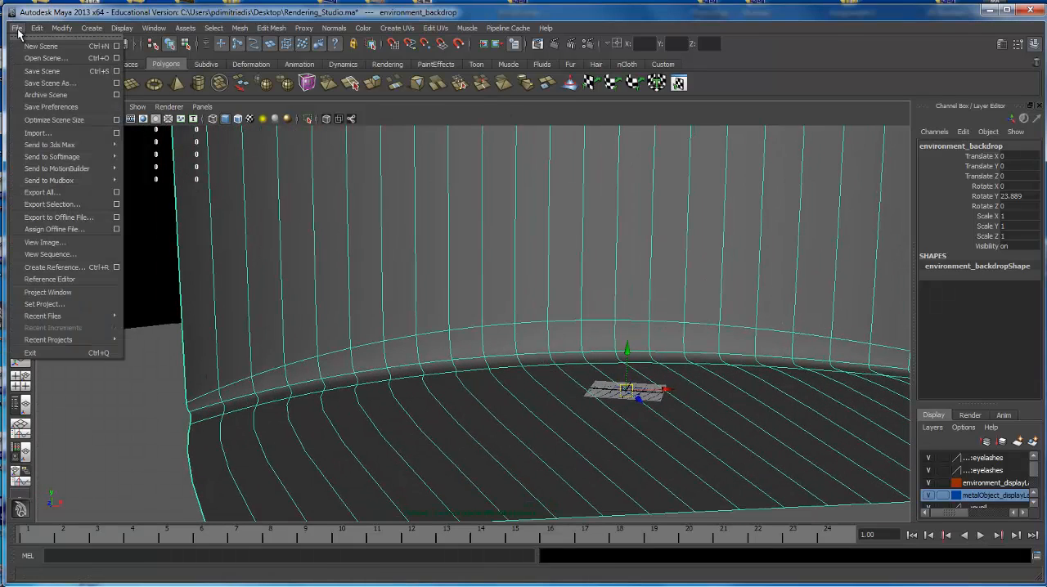
click(37, 134)
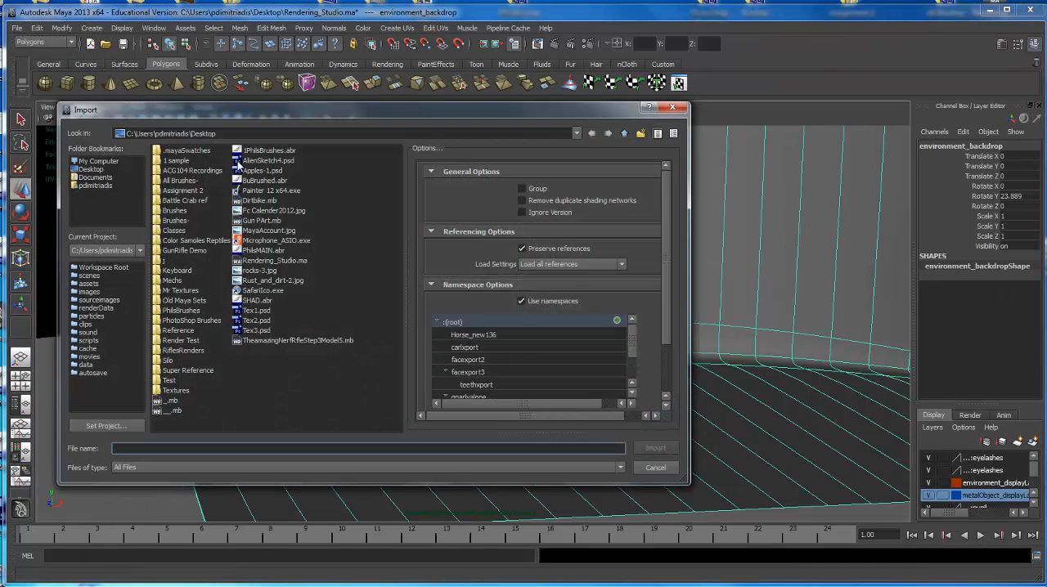
click(171, 412)
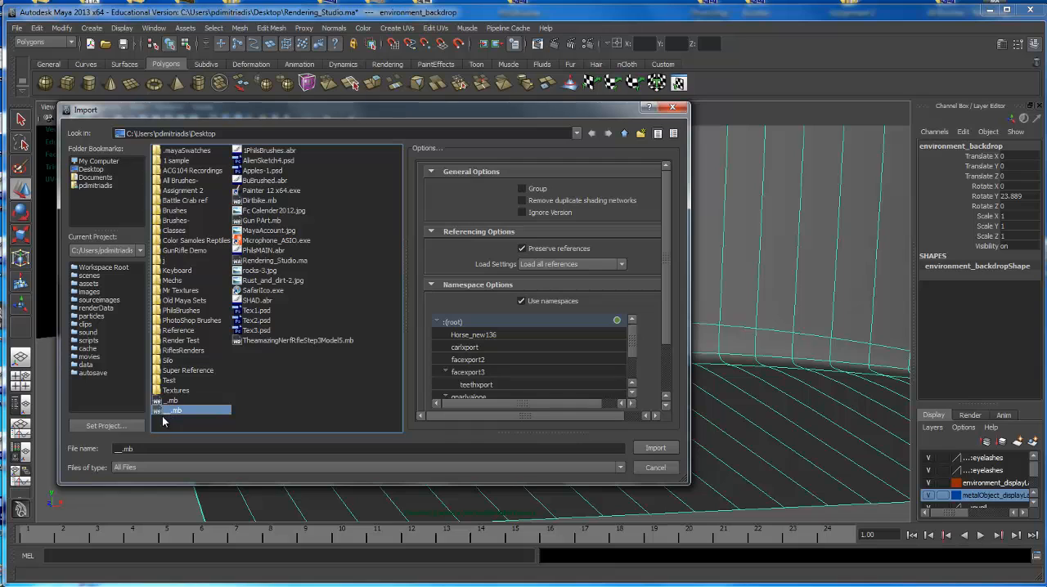
click(655, 447)
Inspect the imported rifle up close in front of the studio backdrop.
alt+middle_drag(693, 326, 630, 307)
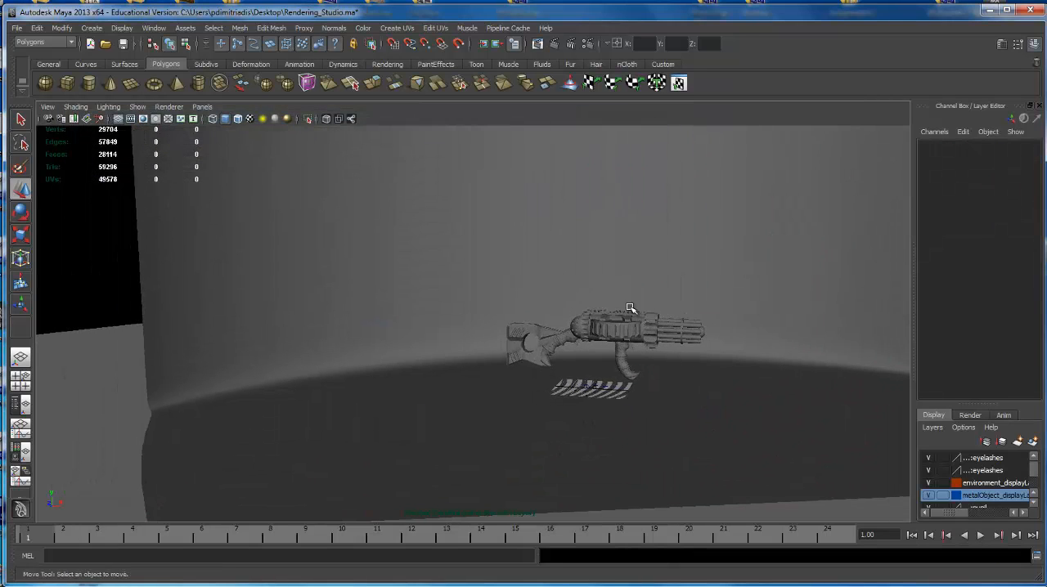
mouse_move(630, 317)
alt+right_down()
mouse_move(744, 383)
mouse_move(621, 303)
alt+right_up()
alt+middle_drag(505, 237, 500, 209)
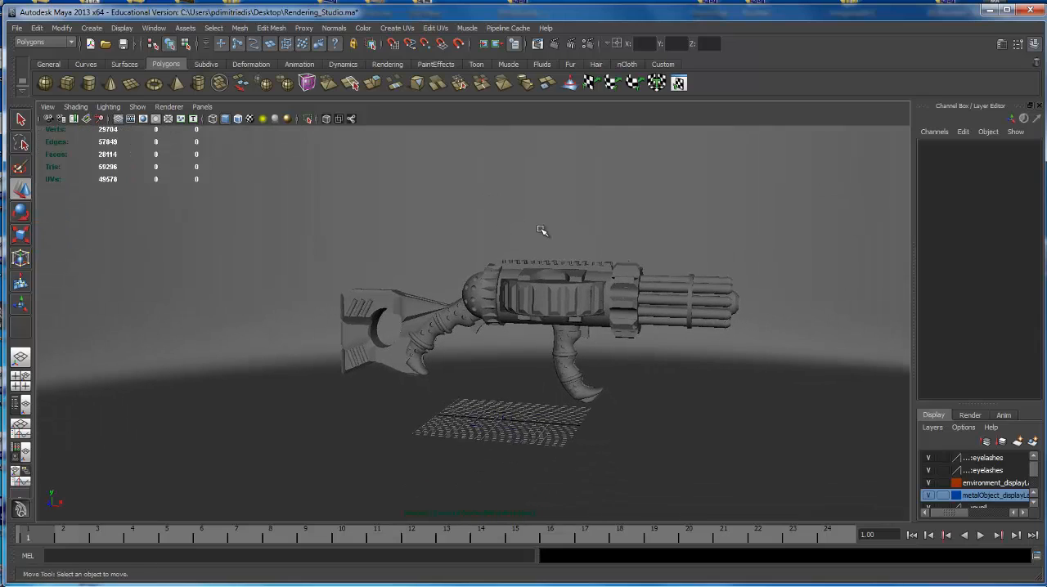
ctrl+alt+drag(542, 231, 619, 303)
alt+right_drag(657, 398, 360, 239)
alt+middle_drag(360, 239, 413, 136)
alt+drag(523, 327, 587, 289)
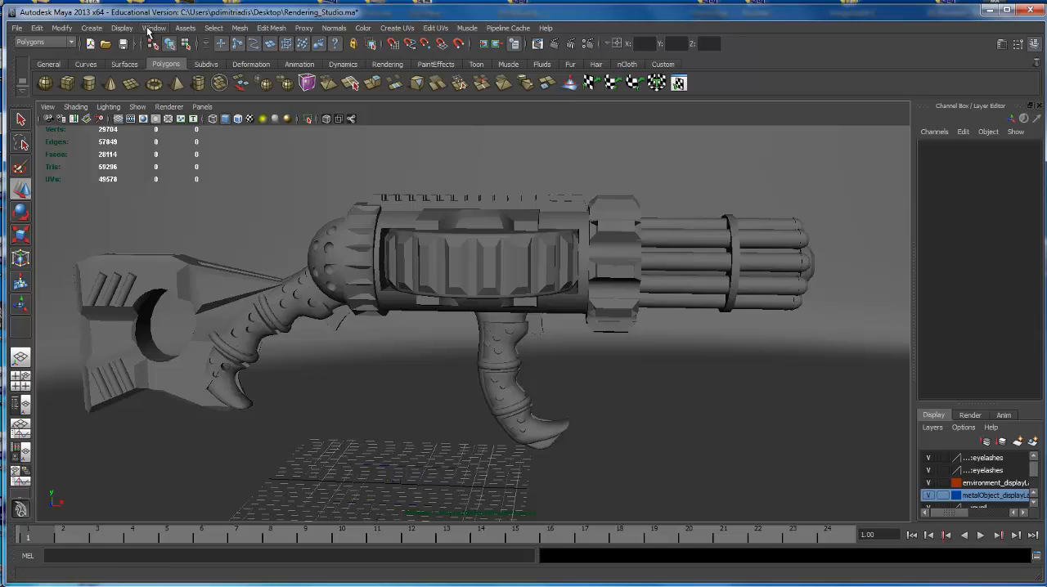
Open the Hypershade and place its window so the studio's materials and the node list can be seen.
click(154, 29)
mouse_move(155, 65)
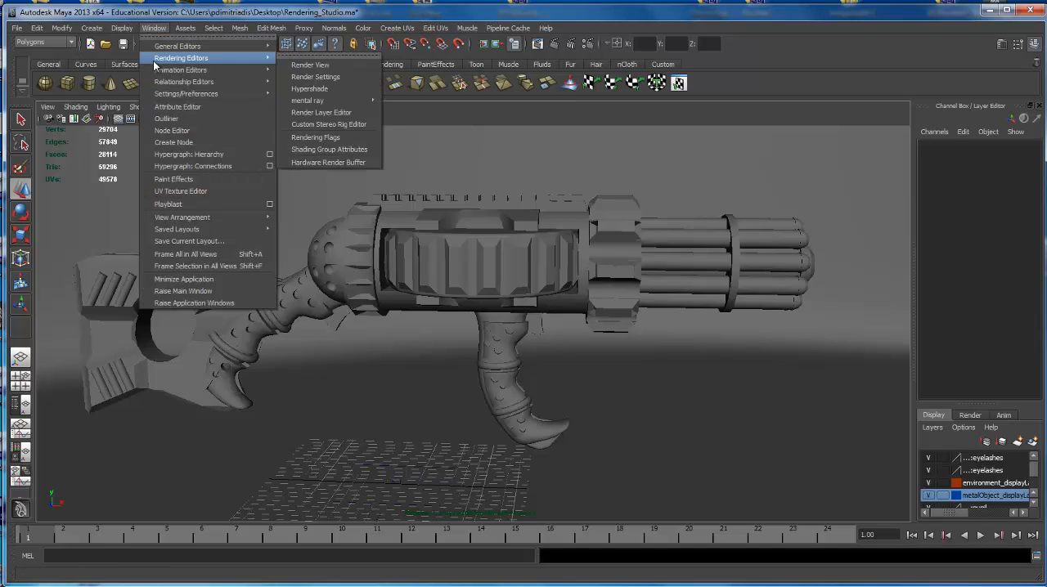
click(336, 90)
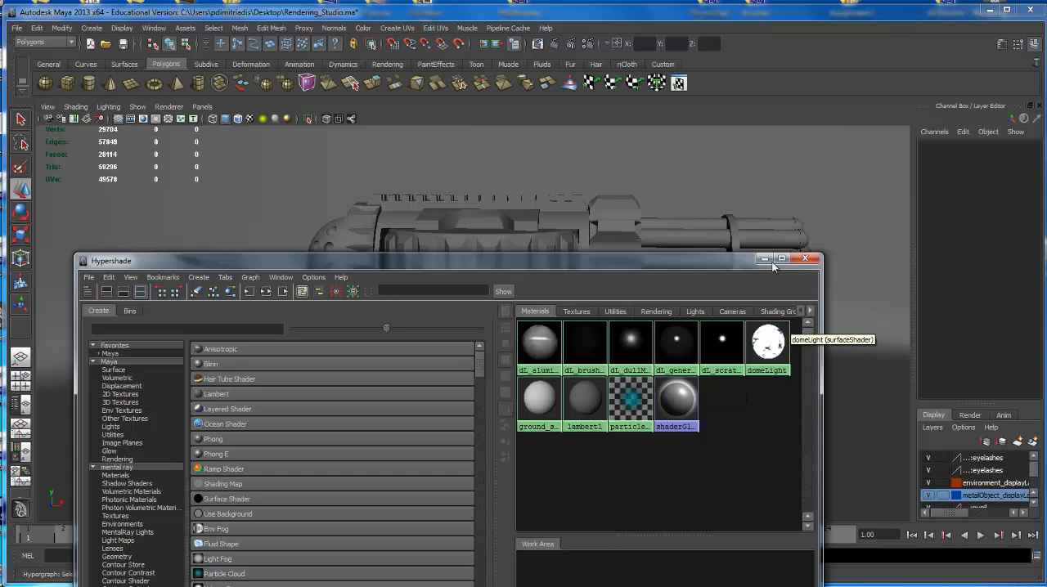
drag(651, 262, 712, 159)
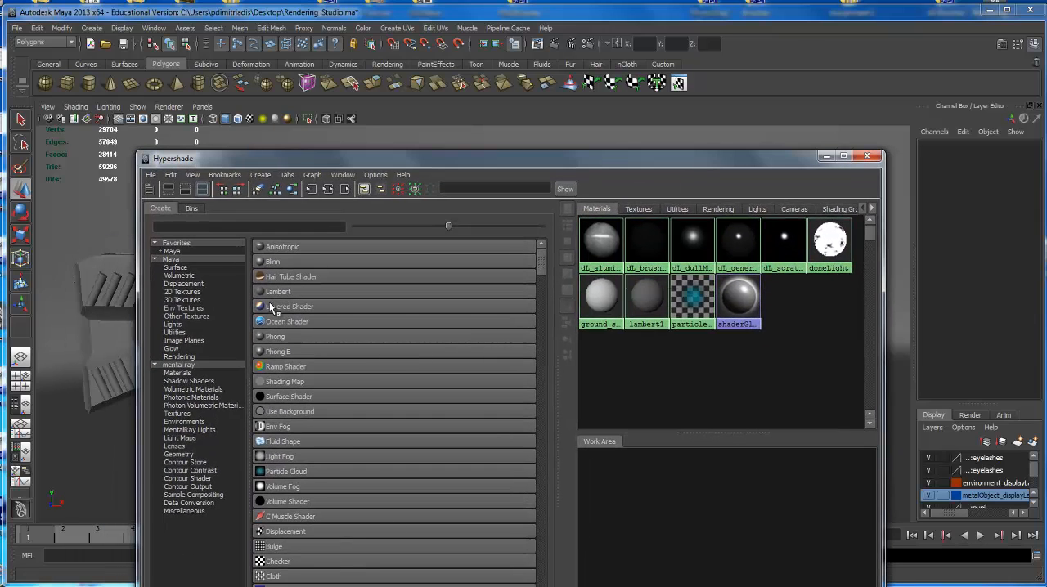
Create five mia_material_x materials from the mental ray materials and close the Hypershade.
click(214, 374)
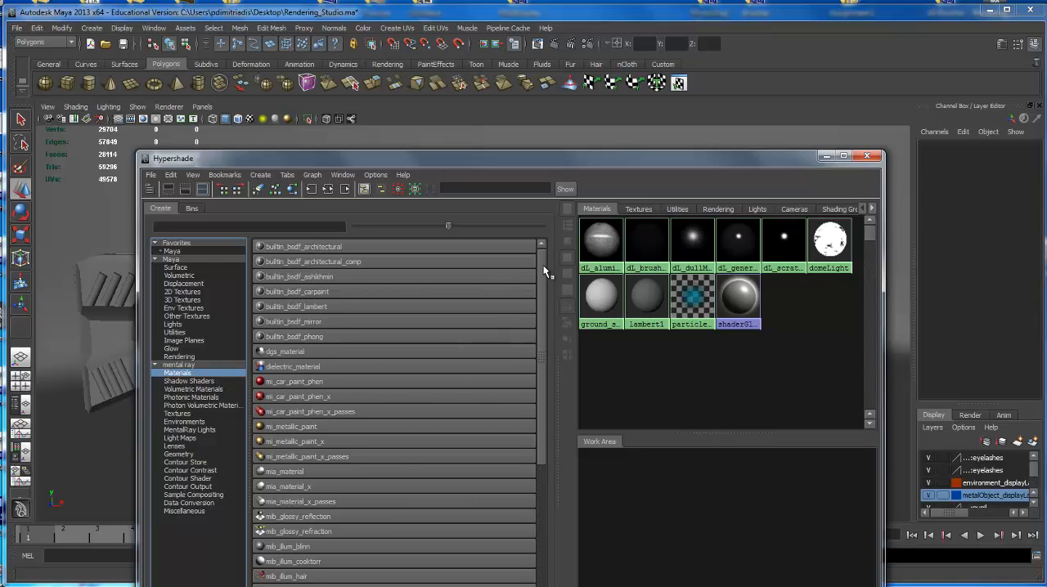
scroll(541, 293, down, 1)
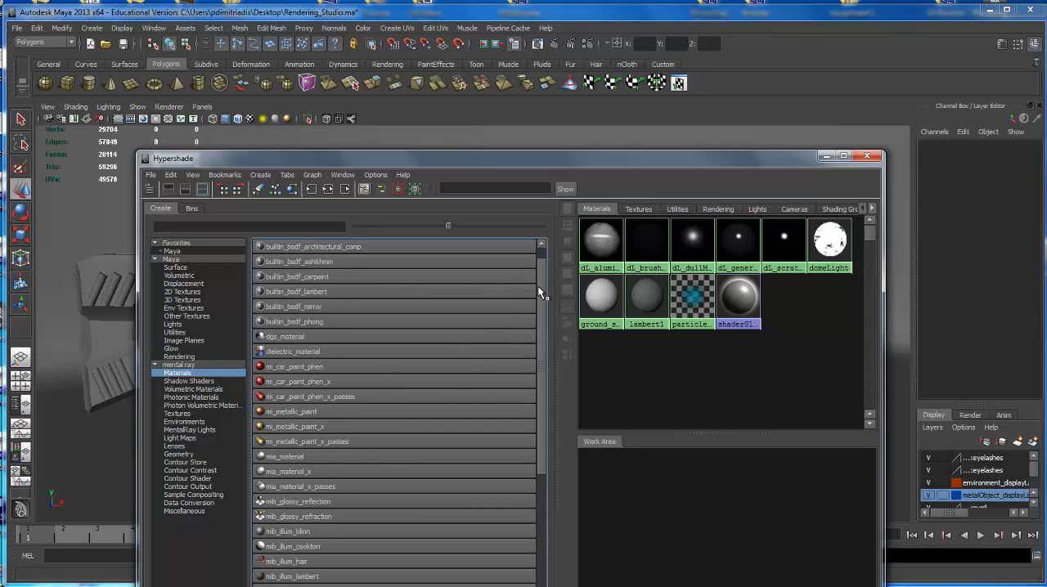
click(286, 472)
click(302, 474)
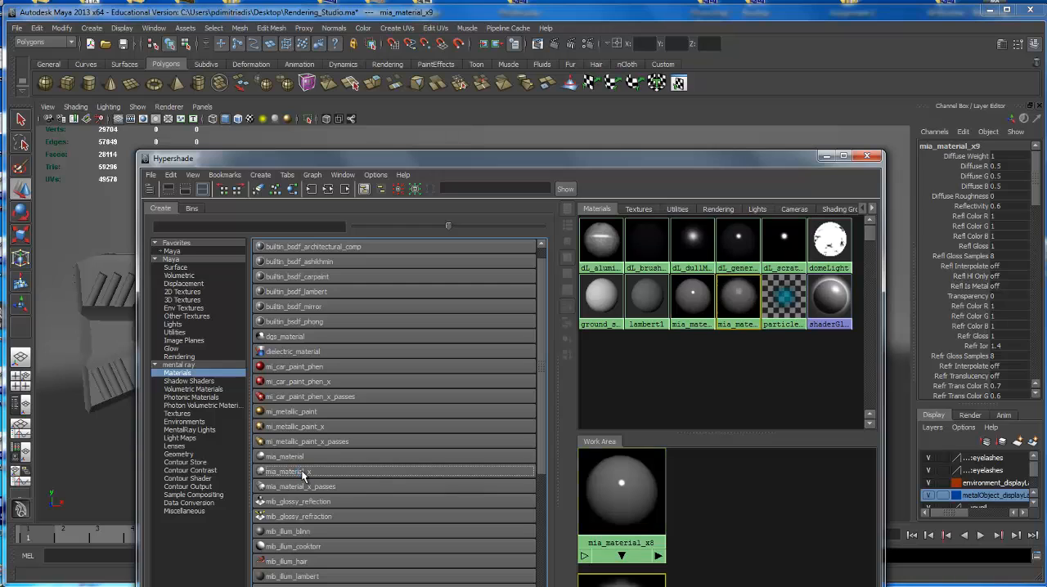
click(303, 475)
click(303, 474)
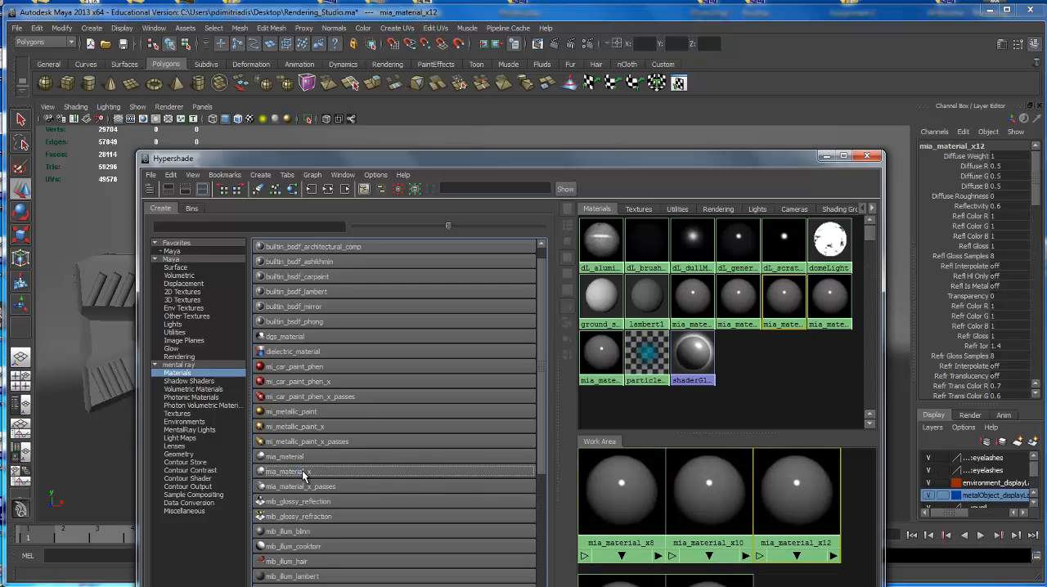
click(867, 155)
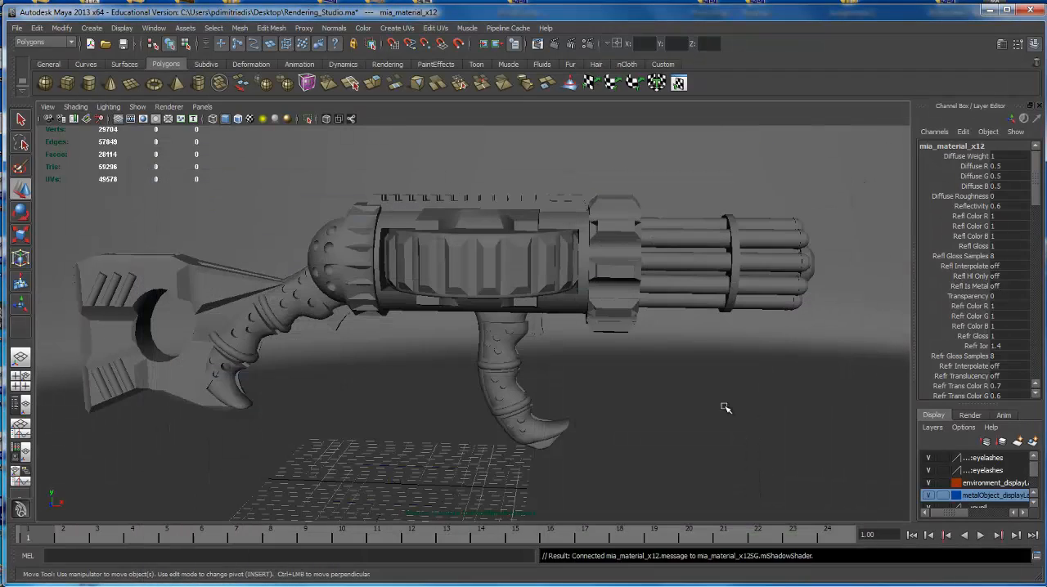
Reopen the Hypershade and place its window so the rifle's upper half and the material swatches can be seen together.
click(155, 28)
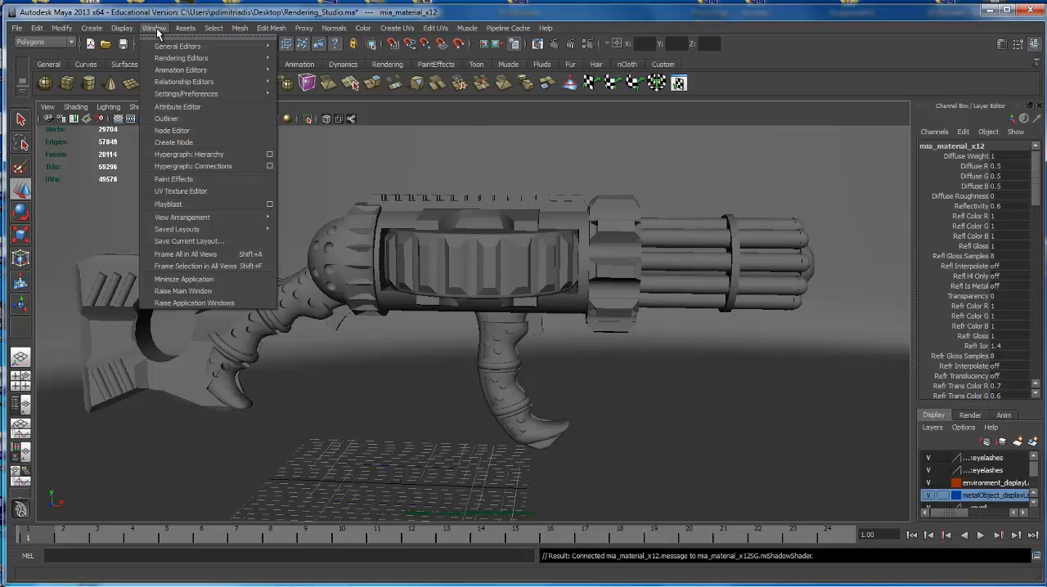
mouse_move(182, 58)
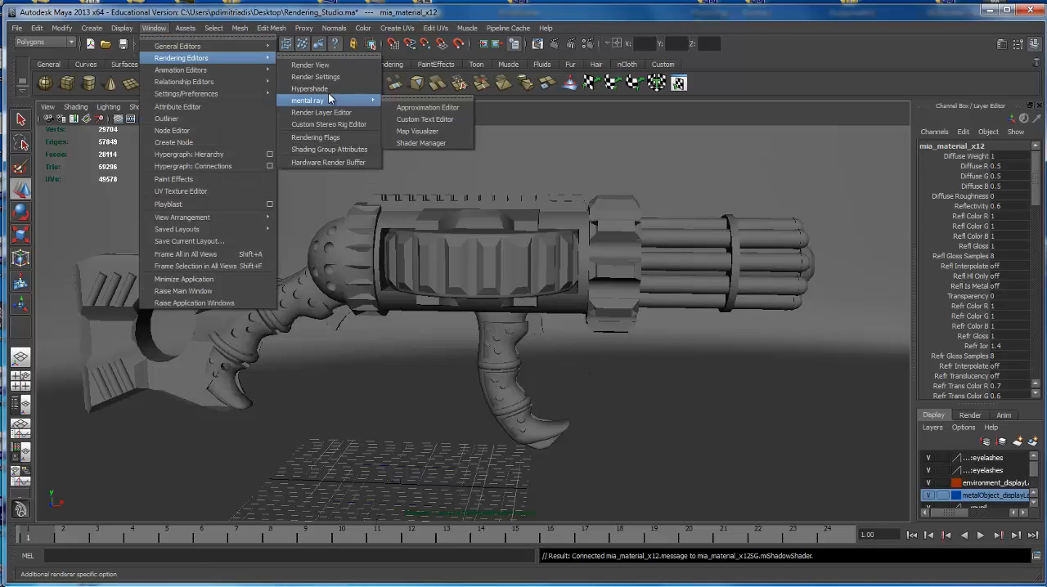
click(309, 88)
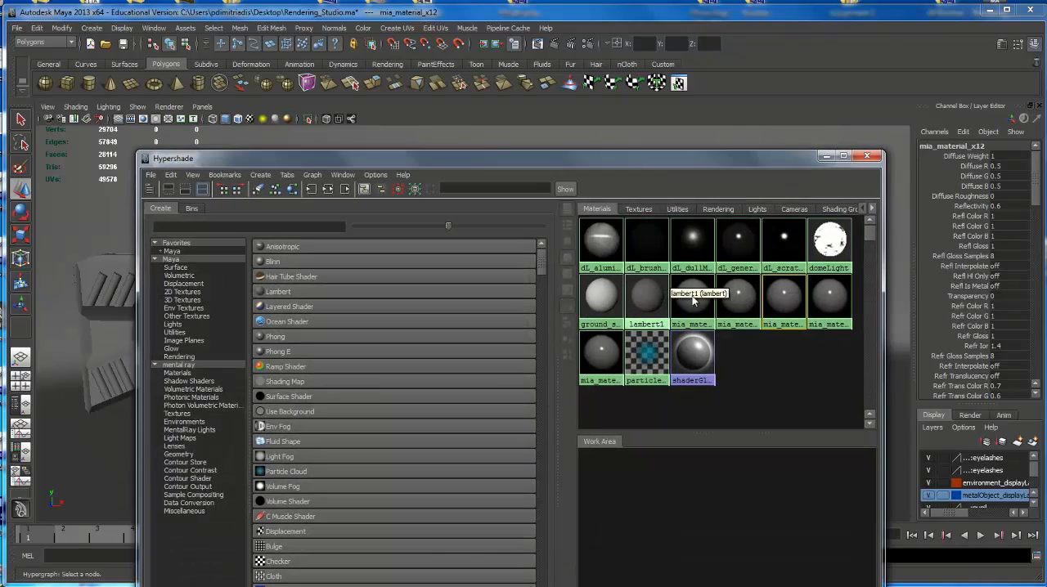
drag(749, 160, 584, 285)
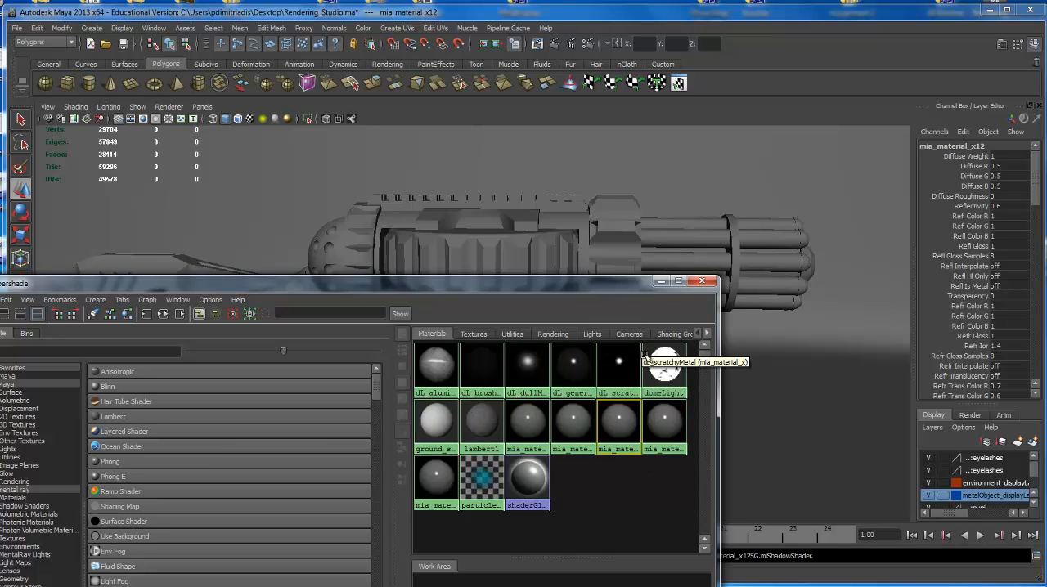
Blend the GlossyPlastic preset at 90% into mia_material_x8 and set its diffuse color to pure red.
double_click(665, 419)
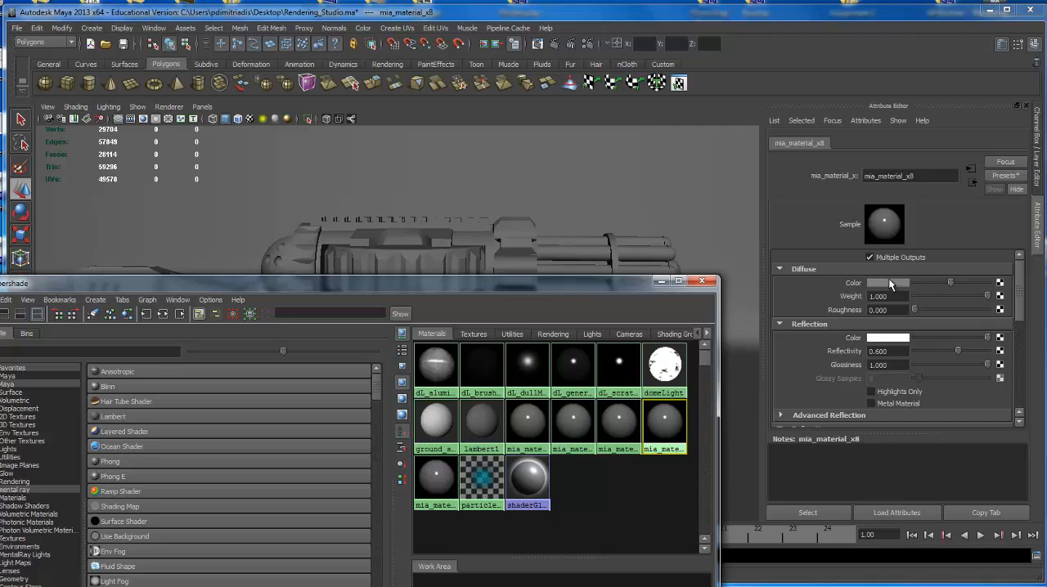
click(1003, 177)
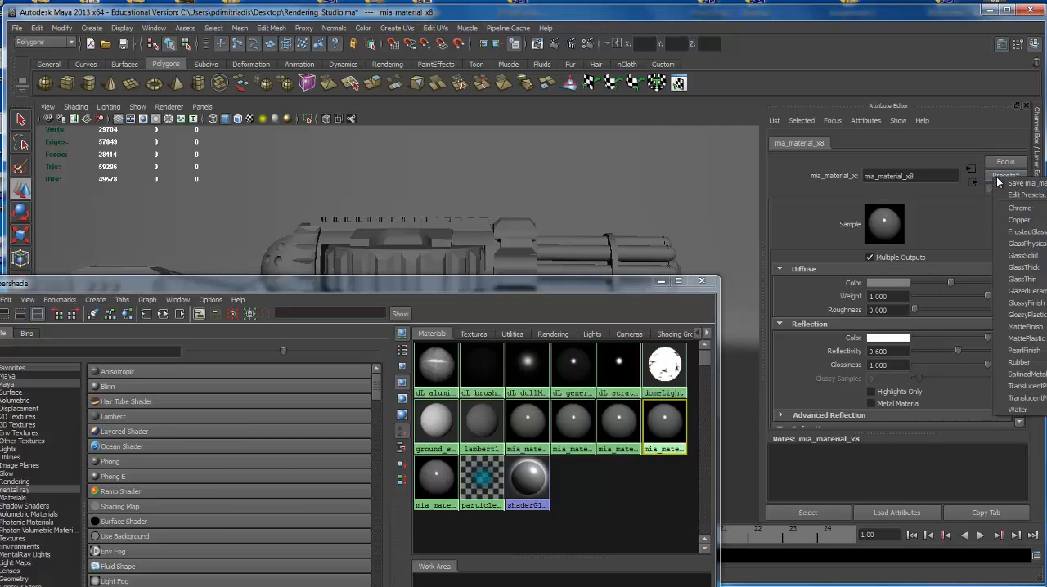
mouse_move(1026, 352)
mouse_move(1027, 315)
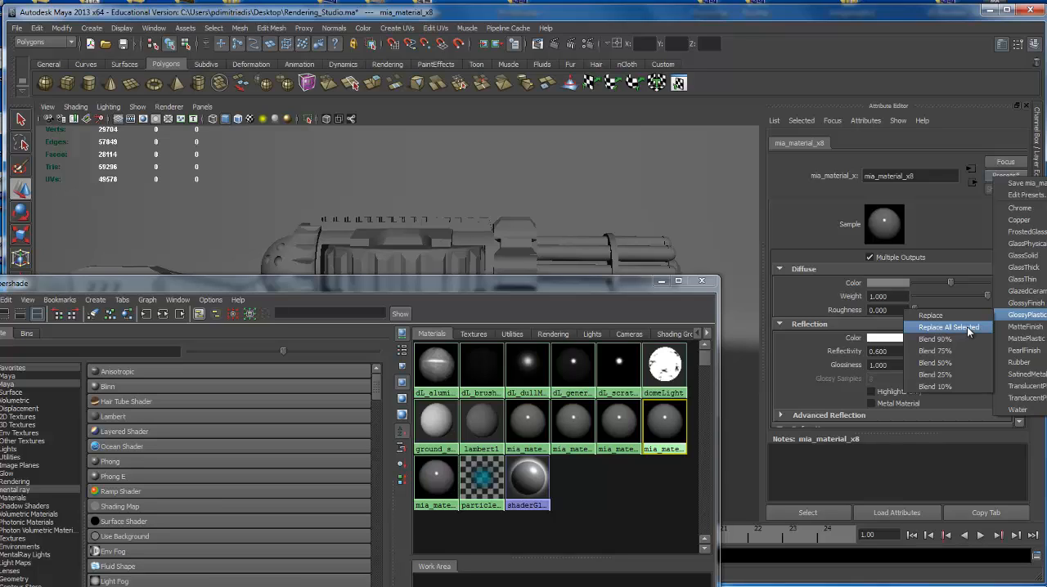
click(945, 340)
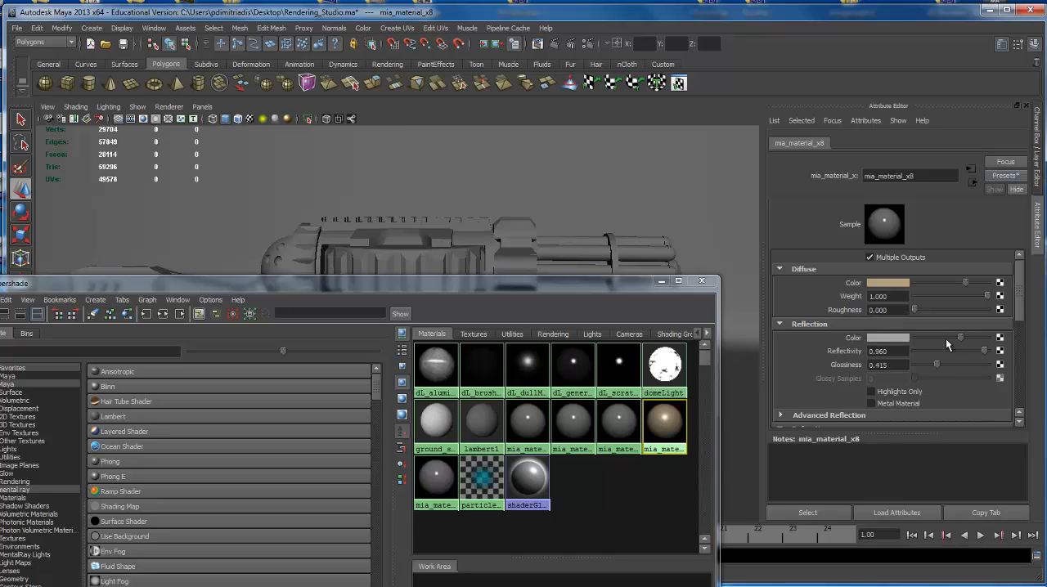
click(893, 281)
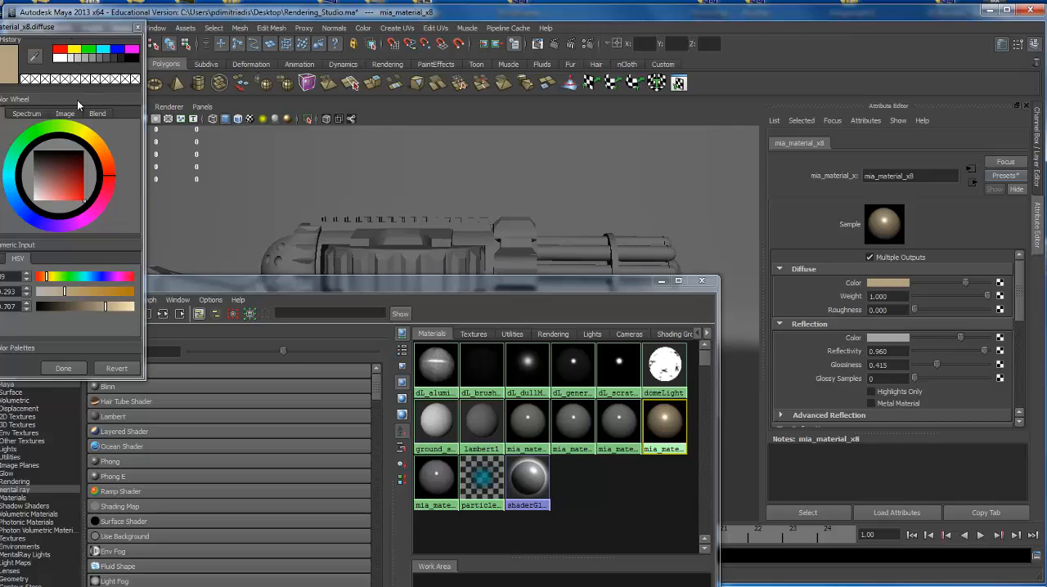
click(62, 51)
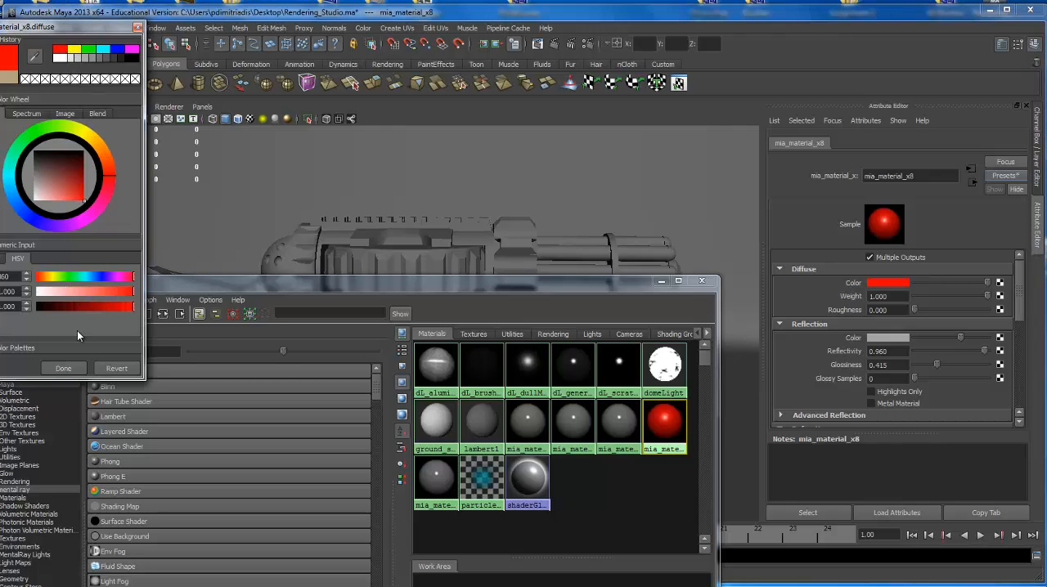
click(64, 369)
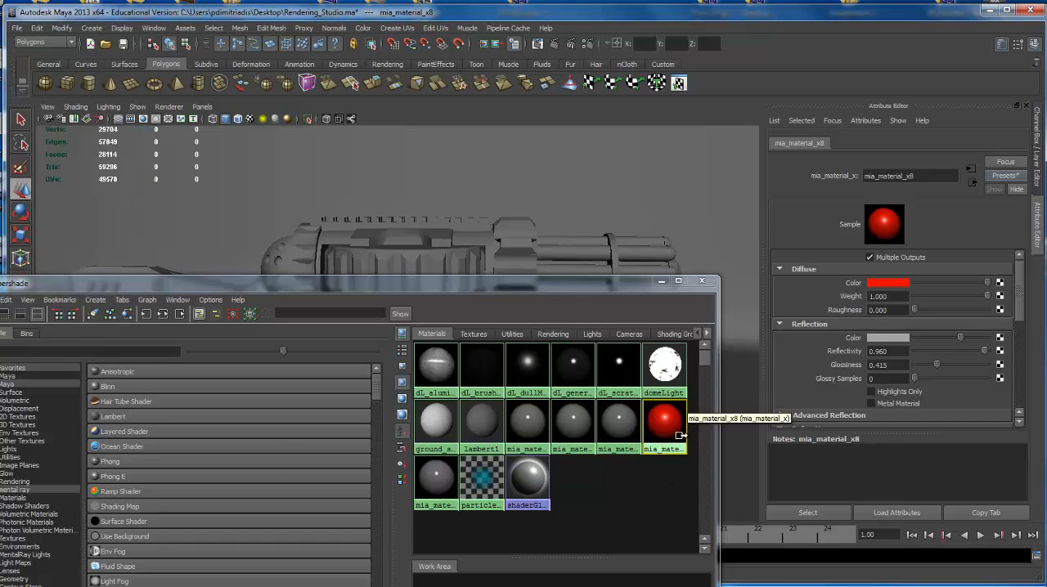
Blend the GlossyPlastic preset at 90% into mia_material_x12 and set its diffuse color to dark green, about H 120, S 0.873, V 0.228.
click(617, 427)
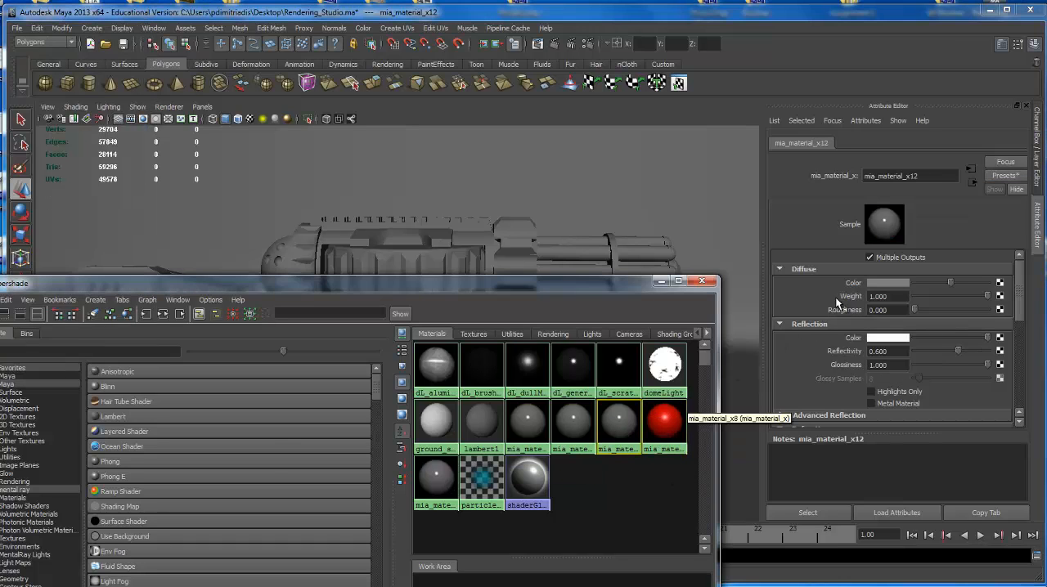
click(887, 283)
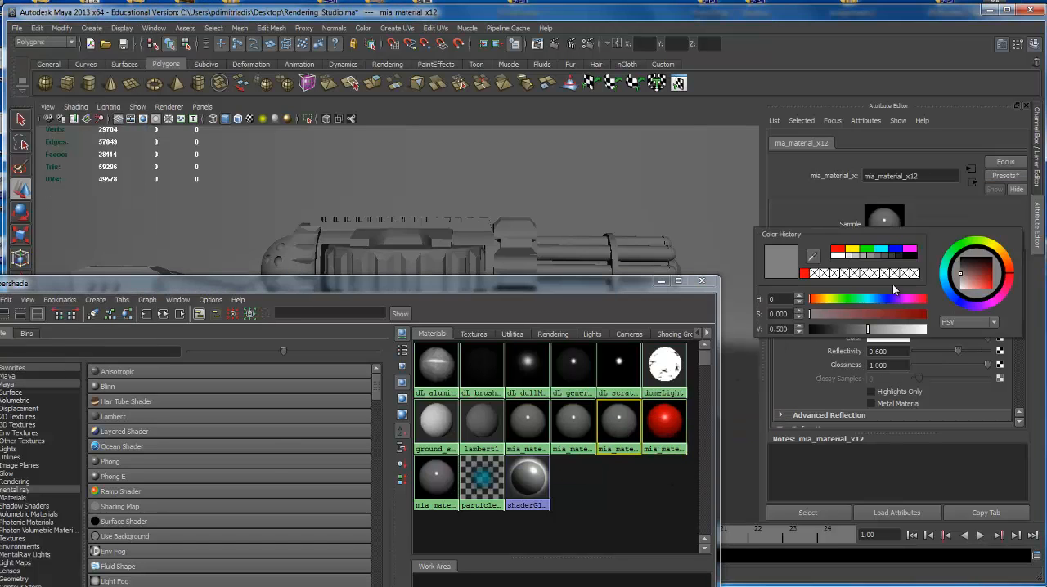
click(1005, 175)
mouse_move(1032, 301)
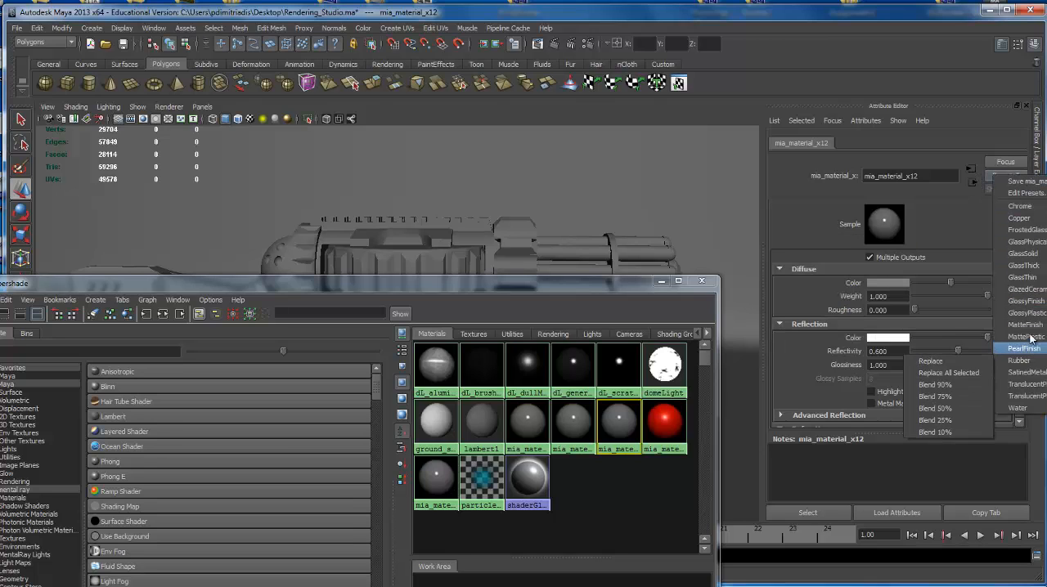
mouse_move(1027, 325)
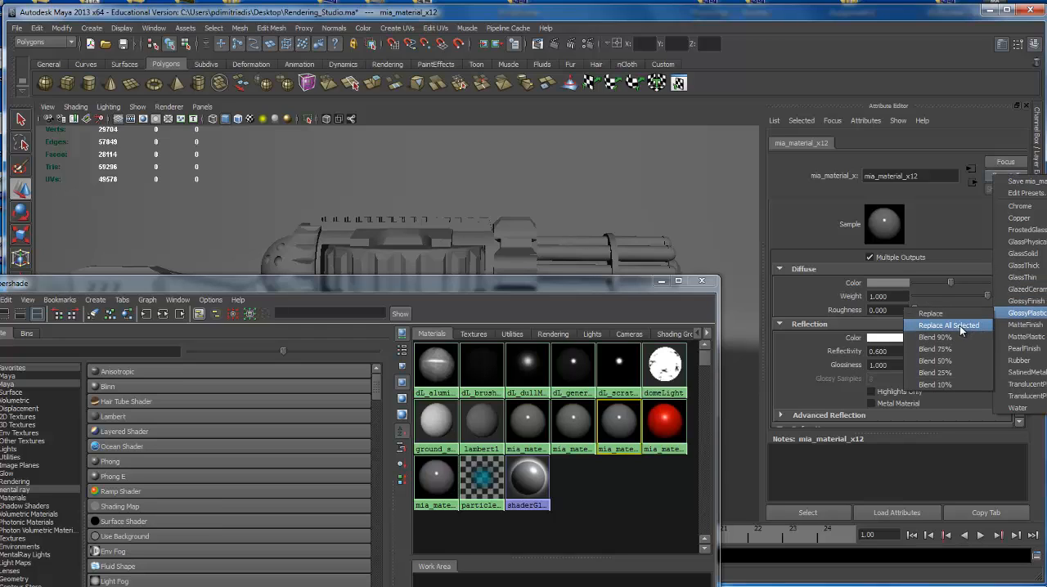
click(953, 337)
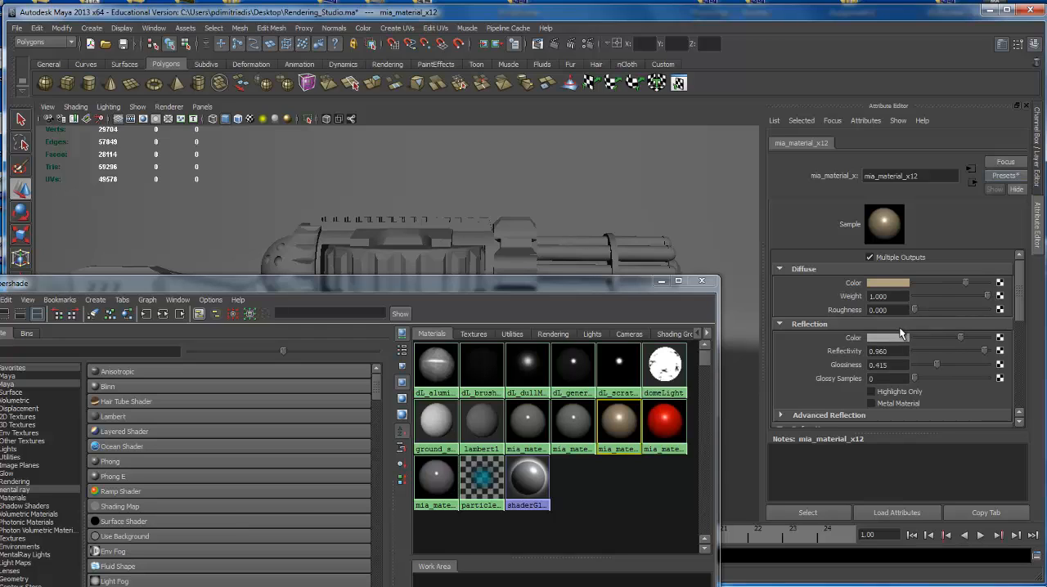
click(887, 283)
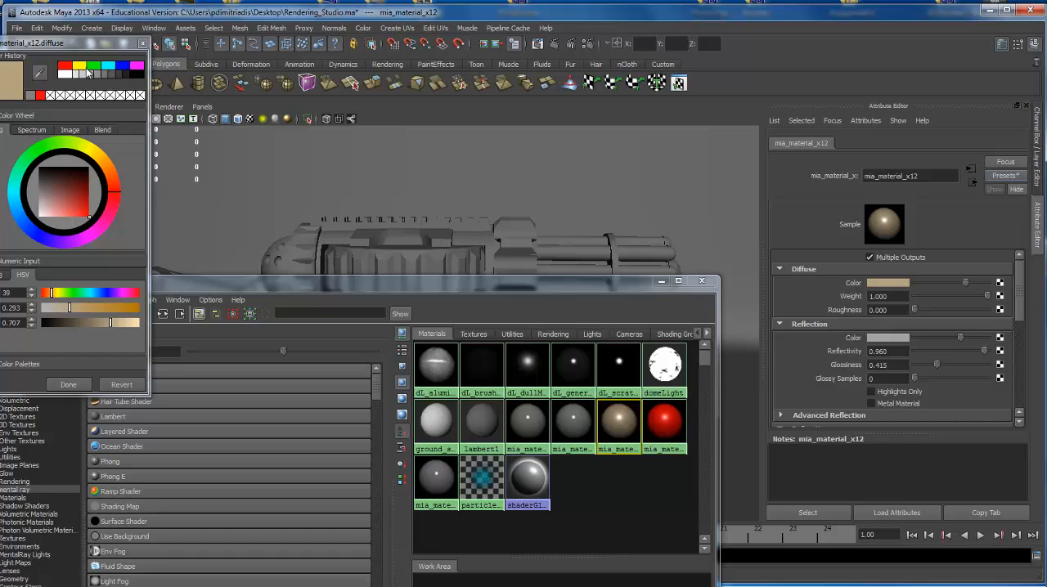
click(94, 69)
mouse_move(85, 182)
mouse_down()
mouse_move(79, 193)
mouse_move(85, 183)
mouse_up()
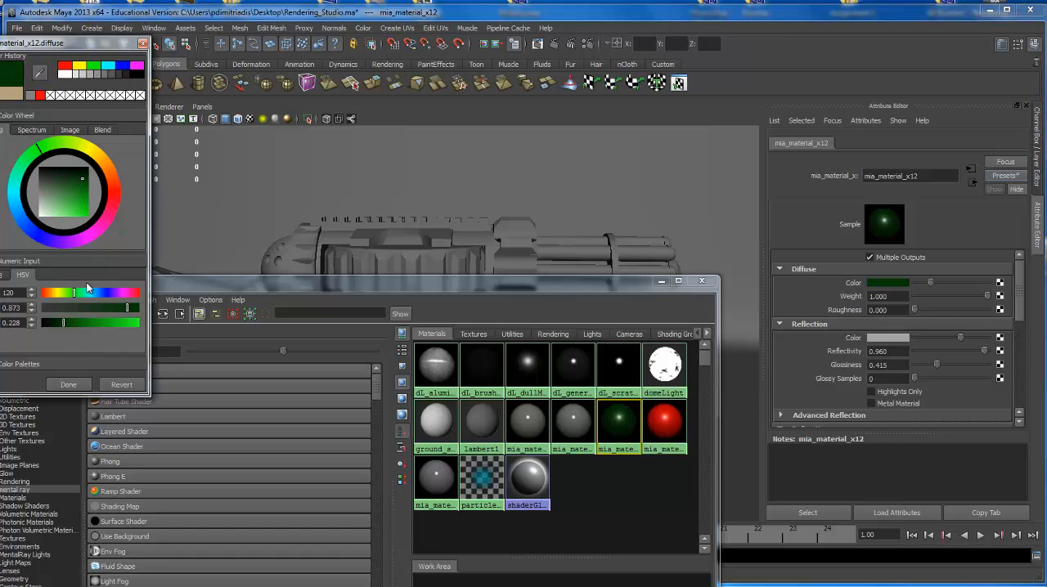
click(69, 384)
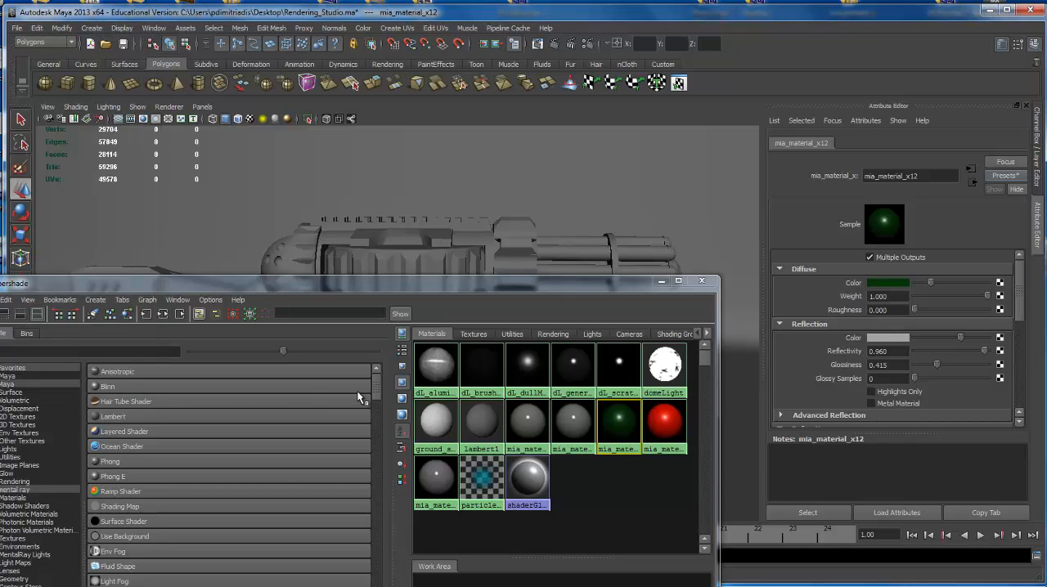
Blend the GlossyFinish preset at 90% into mia_material_x11 and set its diffuse color to pure blue.
click(574, 421)
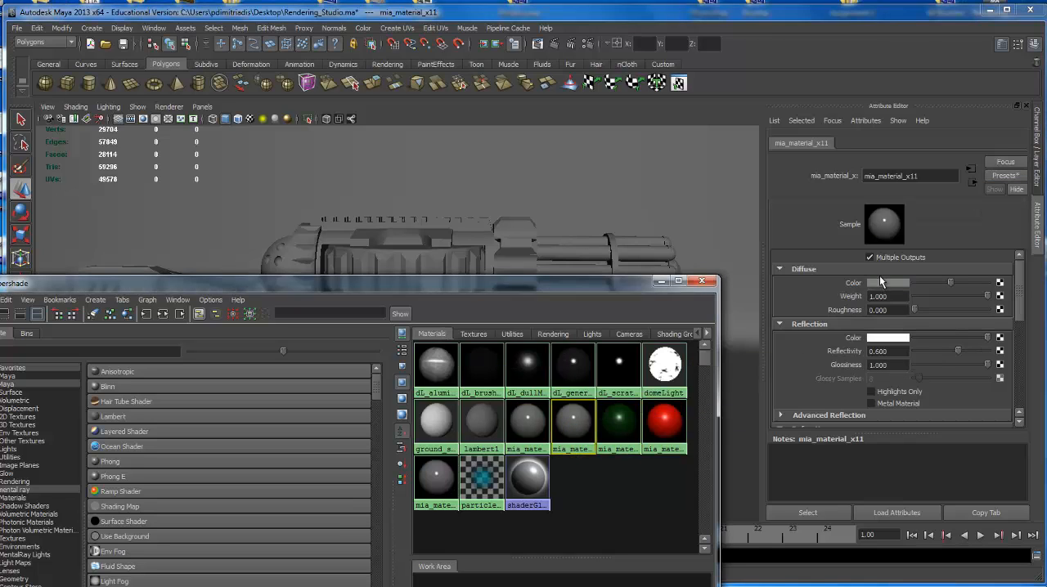
click(1005, 176)
click(1008, 185)
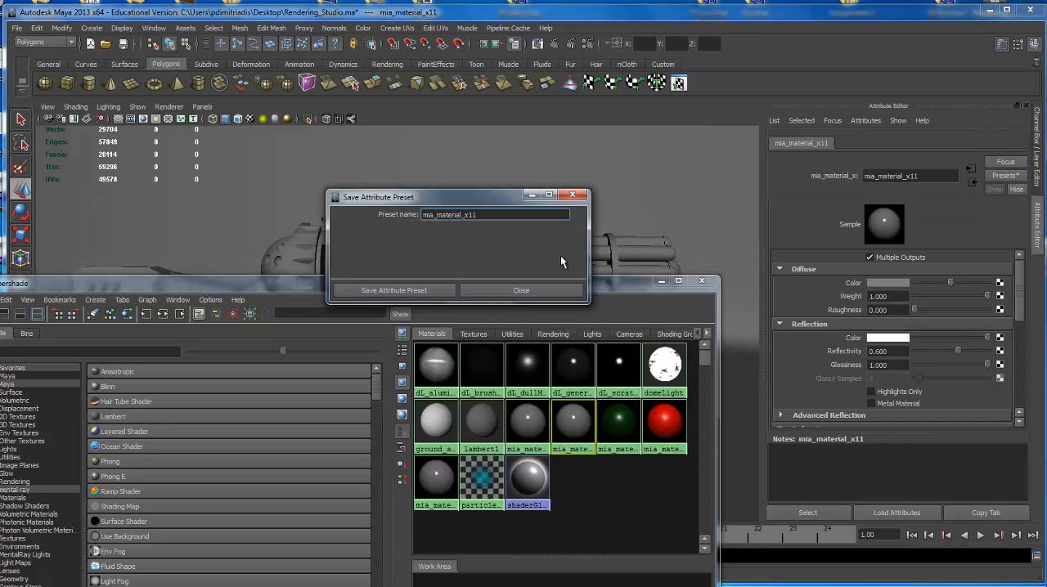
click(521, 291)
click(1000, 176)
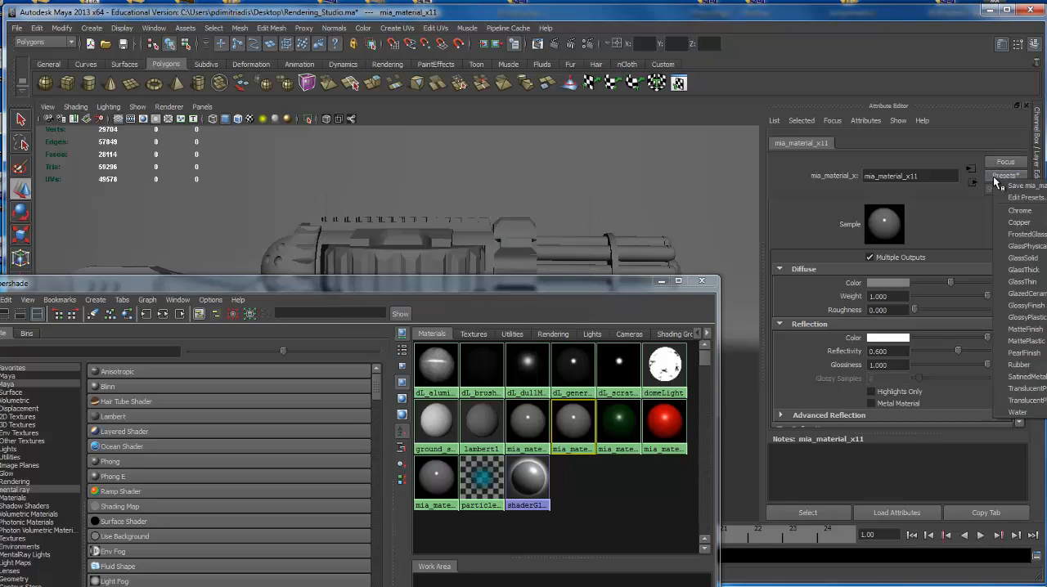
mouse_move(1018, 317)
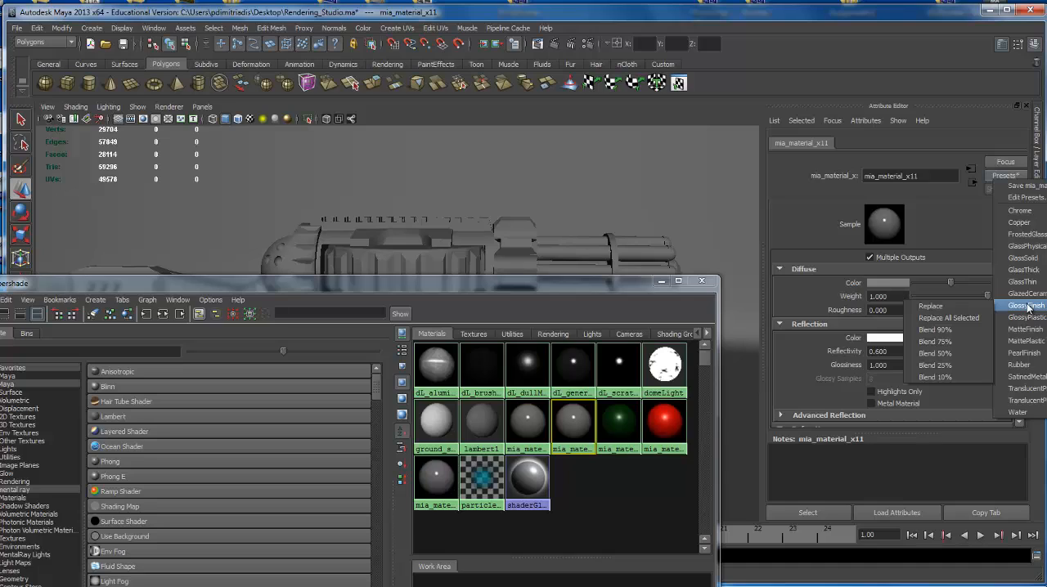
click(961, 329)
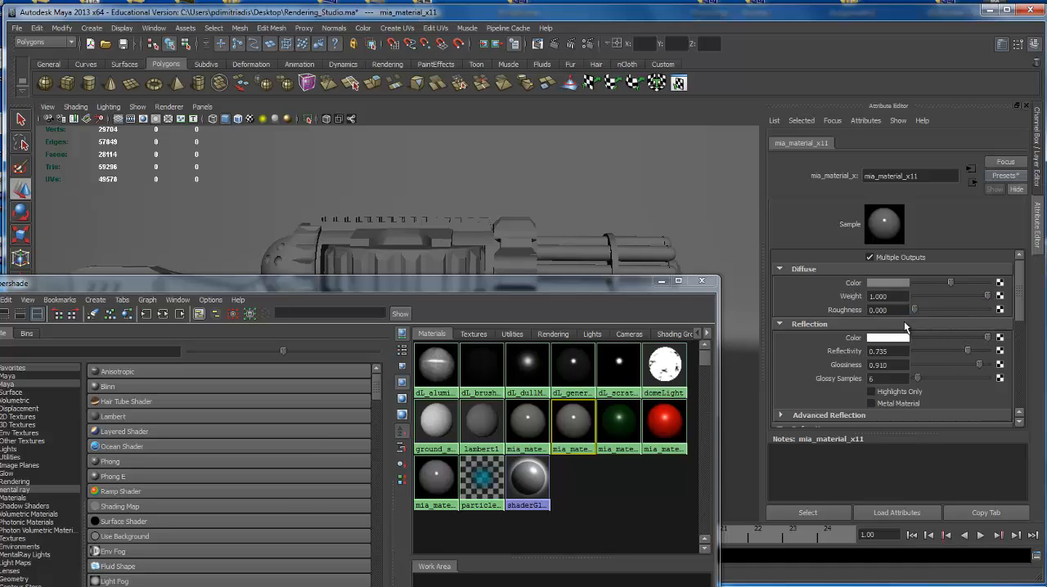
click(887, 283)
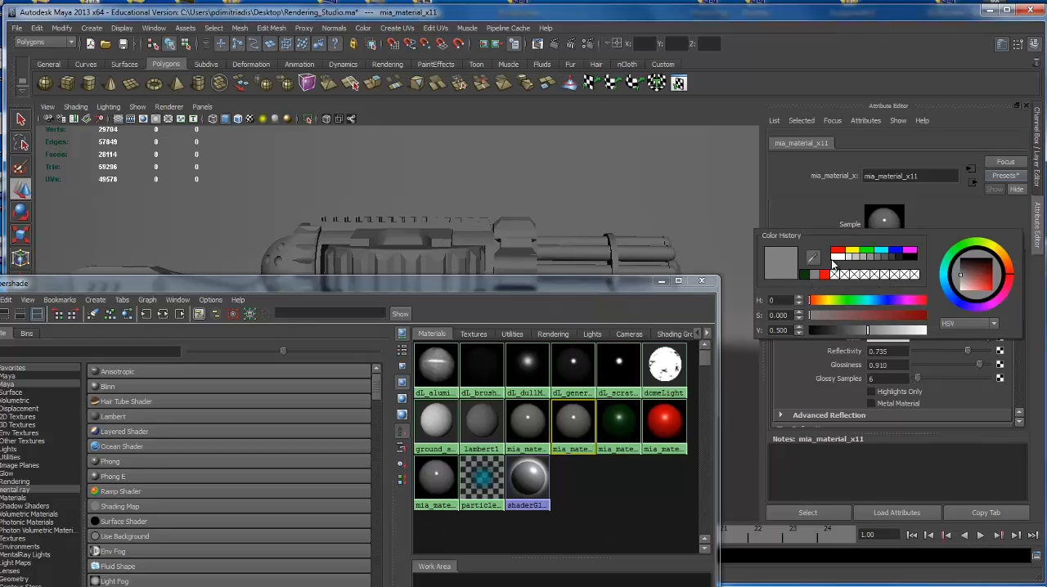
click(898, 256)
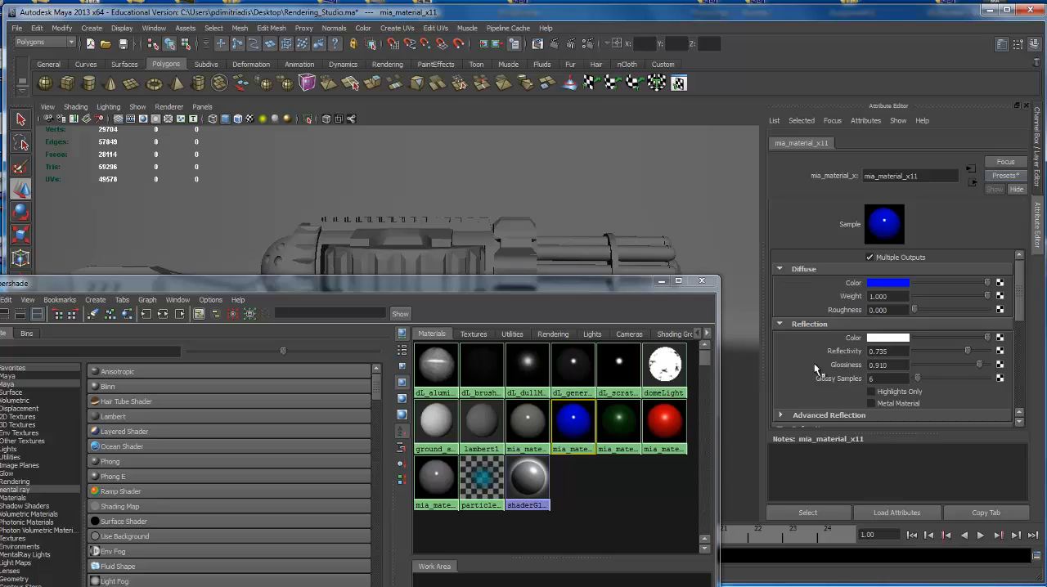
Blend the MatteFinish preset at 90% into mia_material_x10 twice and set its diffuse color to magenta, H 300, S 1, V 1.
click(528, 426)
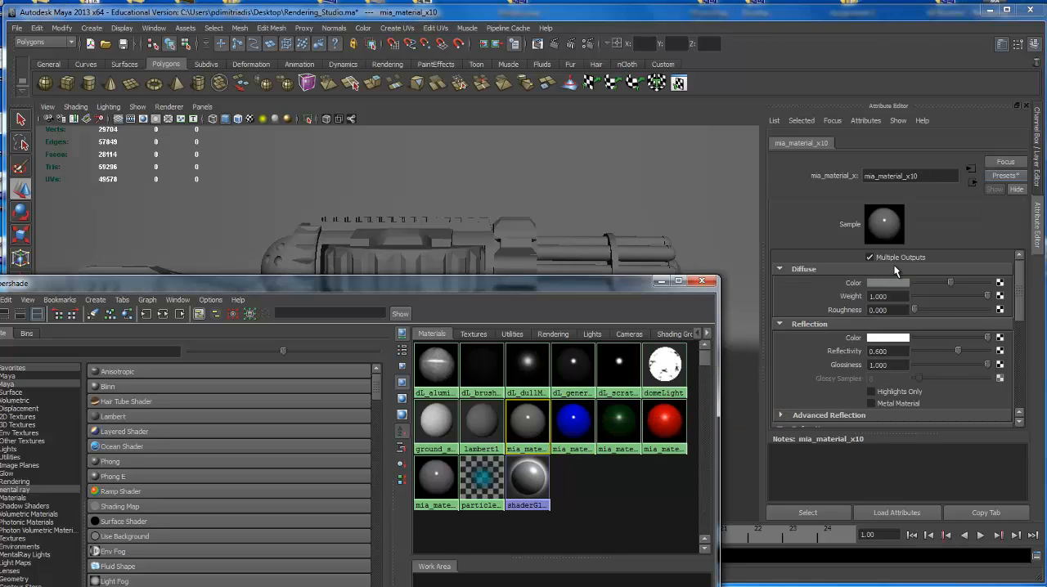
click(1006, 175)
mouse_move(1026, 317)
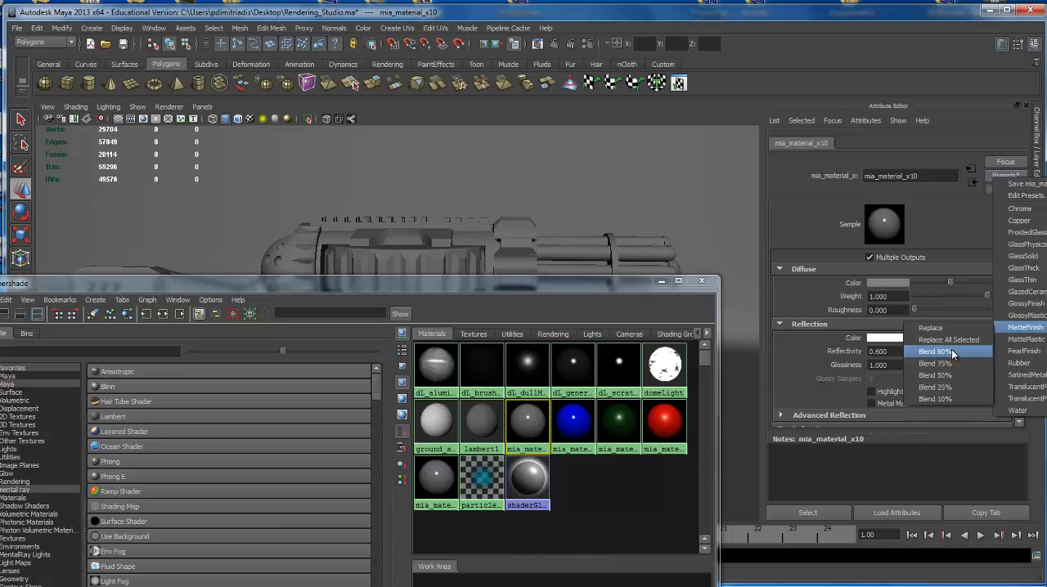
click(935, 352)
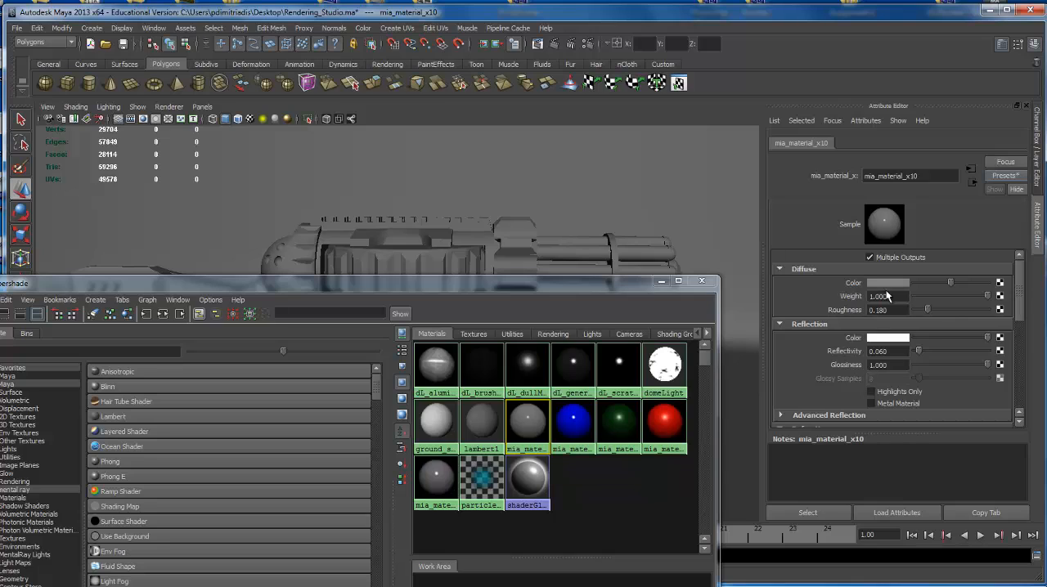
click(1005, 175)
mouse_move(1006, 396)
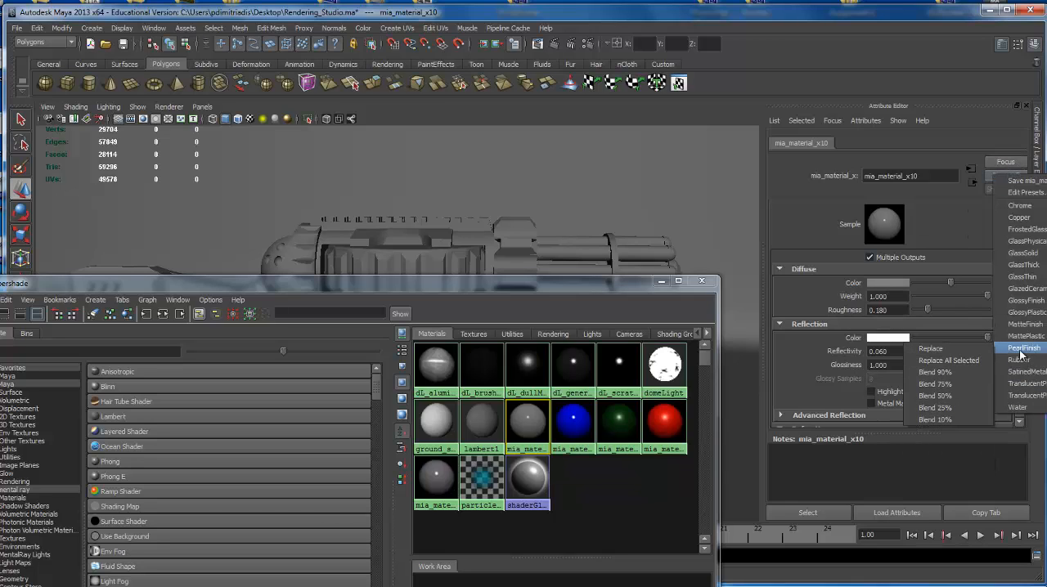
mouse_move(1020, 324)
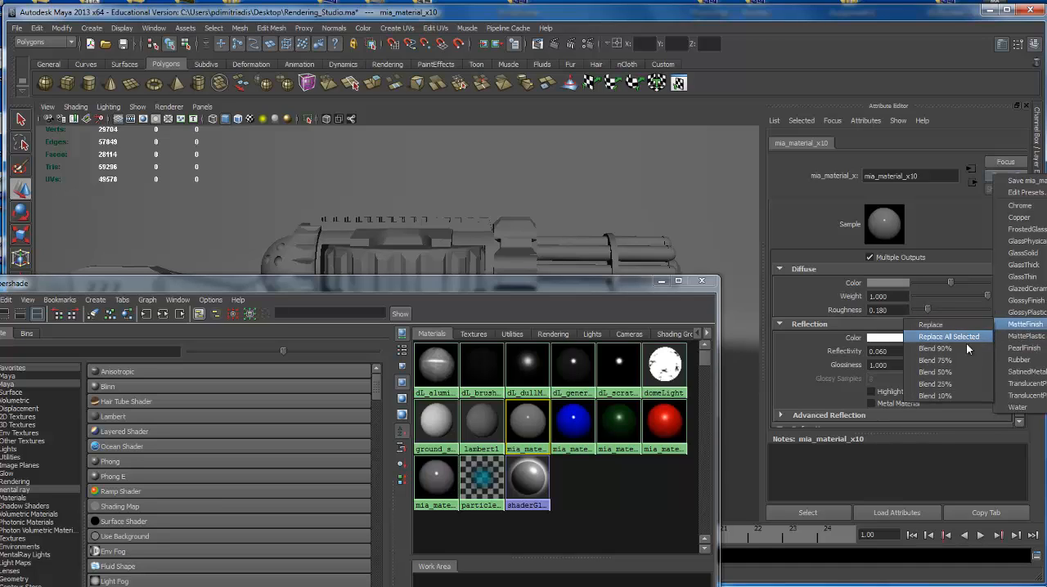
click(965, 340)
click(890, 282)
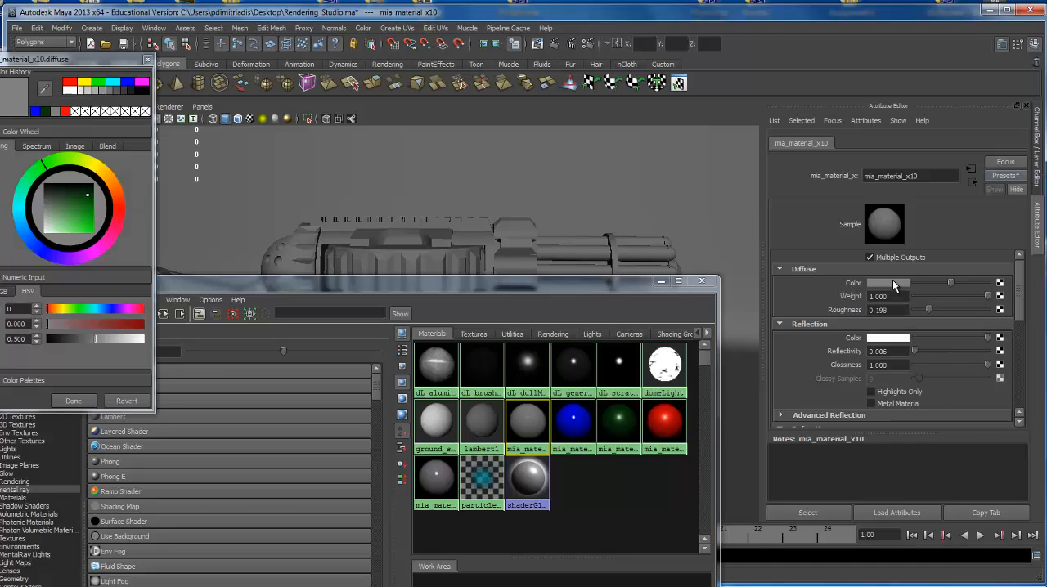
click(142, 82)
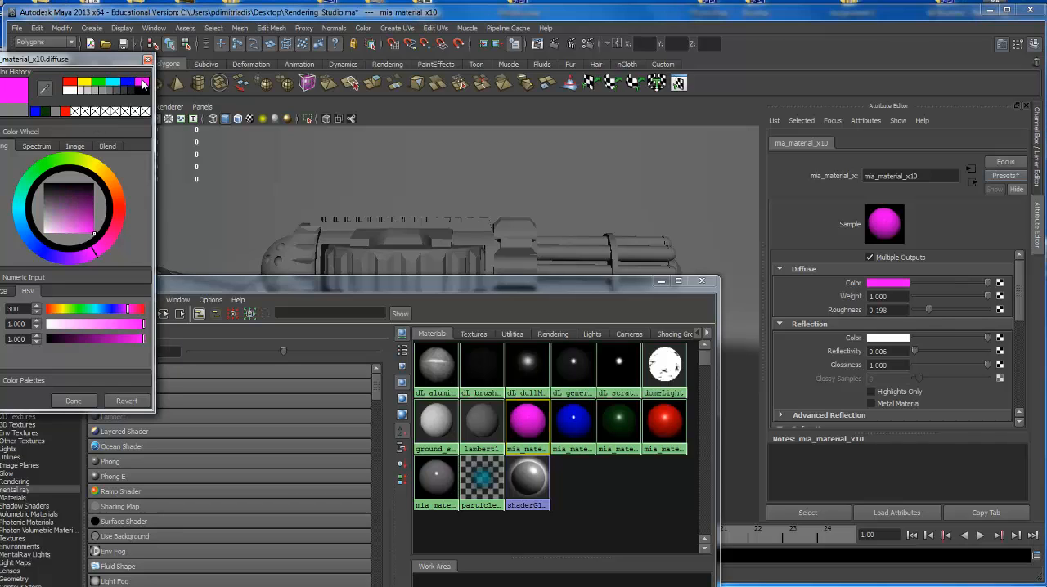
click(74, 400)
Assign the magenta mia_material_x10 to the rifle's barrel pipes.
drag(545, 281, 571, 400)
drag(565, 215, 574, 354)
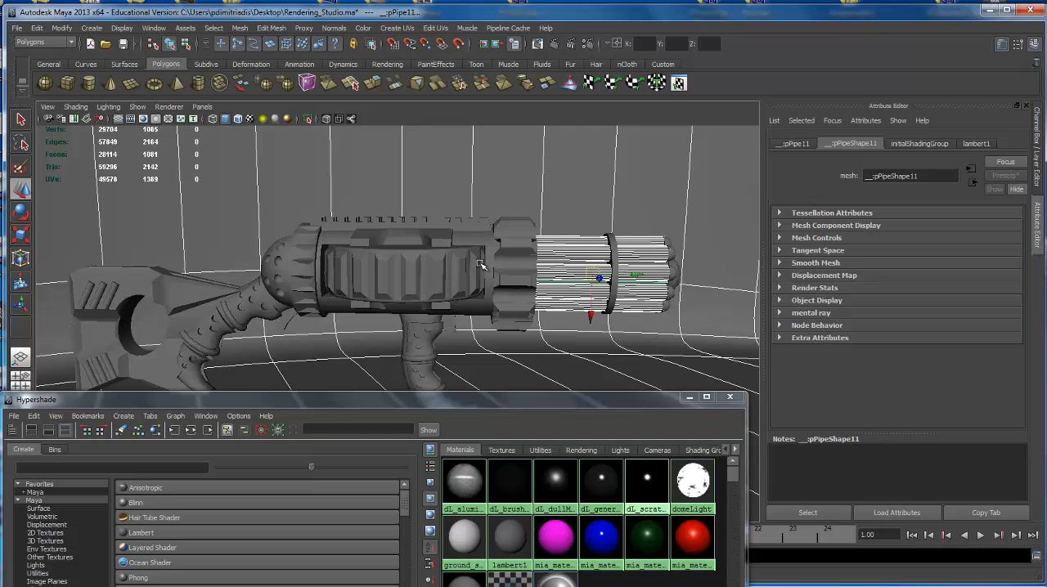
alt+drag(593, 249, 532, 170)
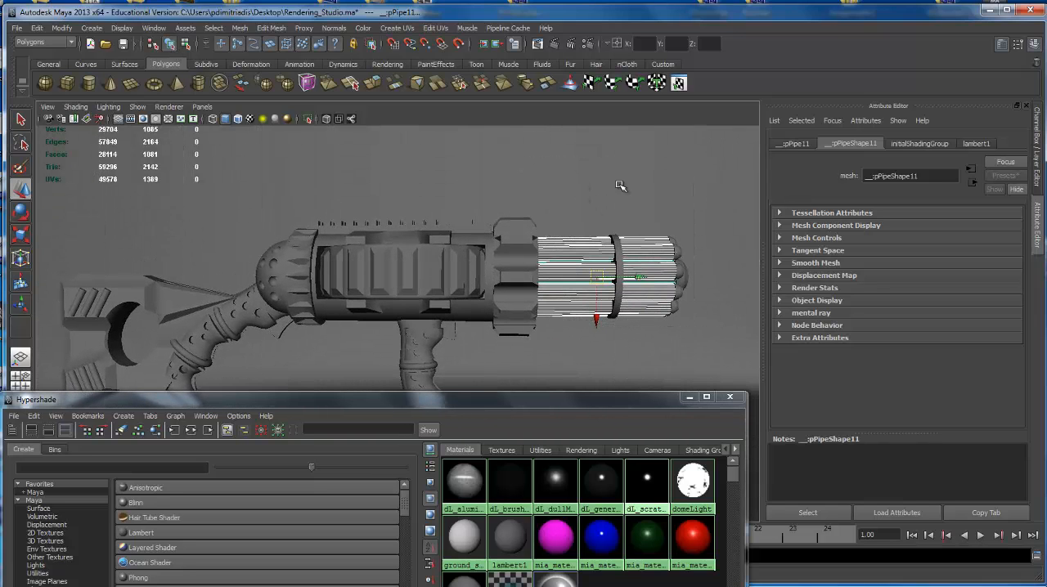
alt+drag(636, 262, 523, 214)
right_drag(566, 544, 572, 463)
Assign the dark green mia_material_x12 to the stock, the main body shell and the front grip's inner core.
alt+drag(491, 327, 458, 287)
click(385, 250)
alt+drag(387, 251, 352, 255)
shift+click(550, 268)
shift+click(609, 260)
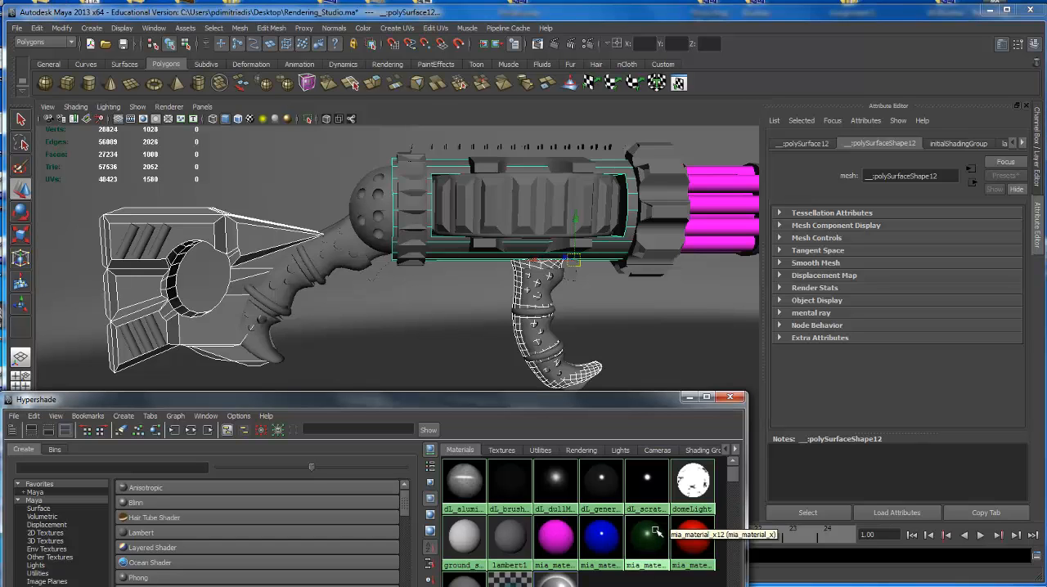
right_drag(655, 530, 657, 460)
Assign the red mia_material_x8 to the ribbed drum in the middle of the body.
alt+middle_drag(594, 268, 600, 286)
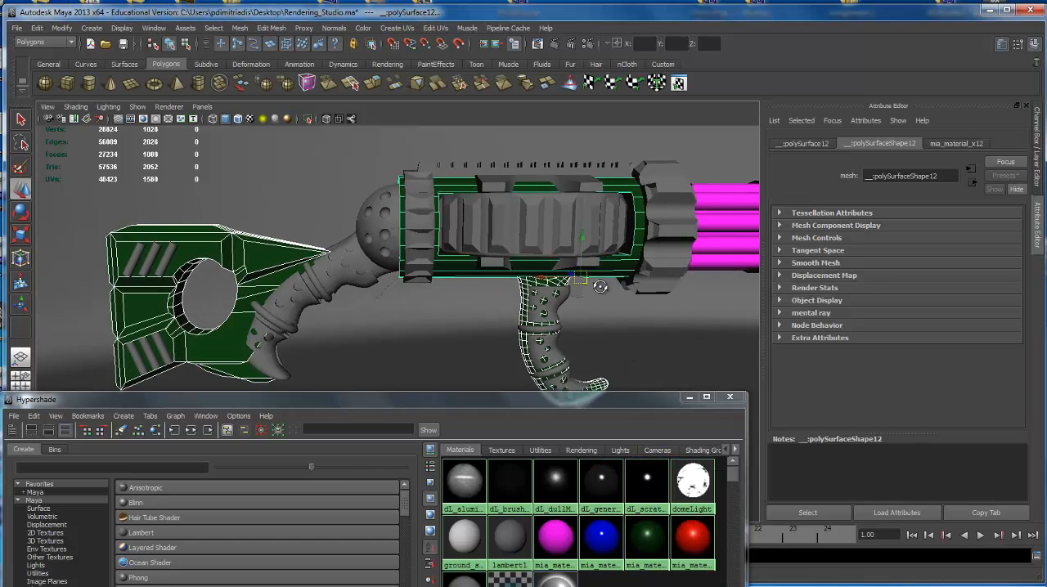
alt+drag(600, 286, 629, 296)
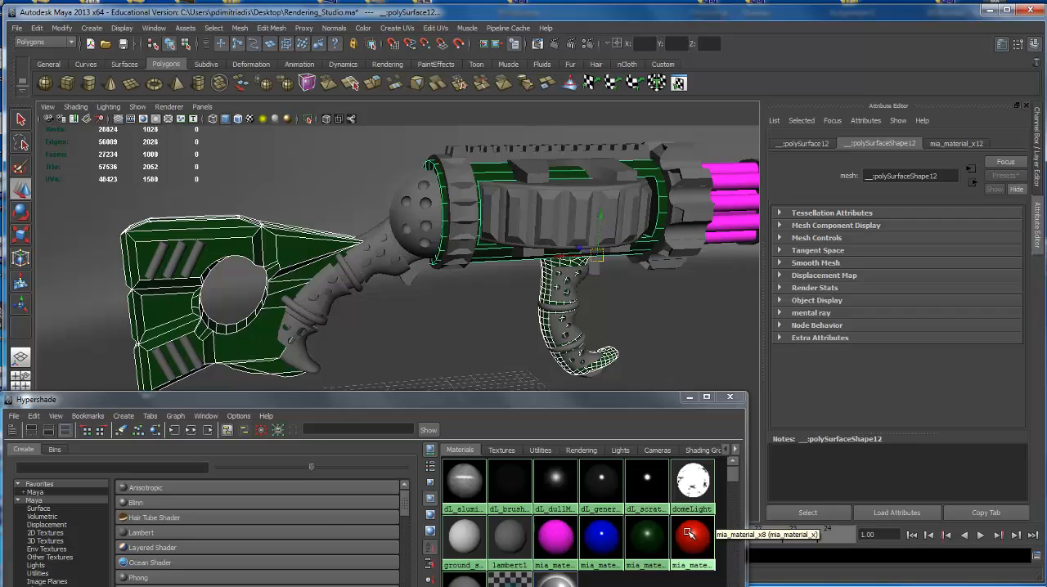
middle_drag(689, 534, 580, 217)
Assign the red mia_material_x8 to the perforated rear dome, the six slanted stock bars, the rear collar and both rear grip rings.
alt+middle_drag(463, 251, 511, 283)
alt+drag(512, 282, 344, 209)
click(484, 262)
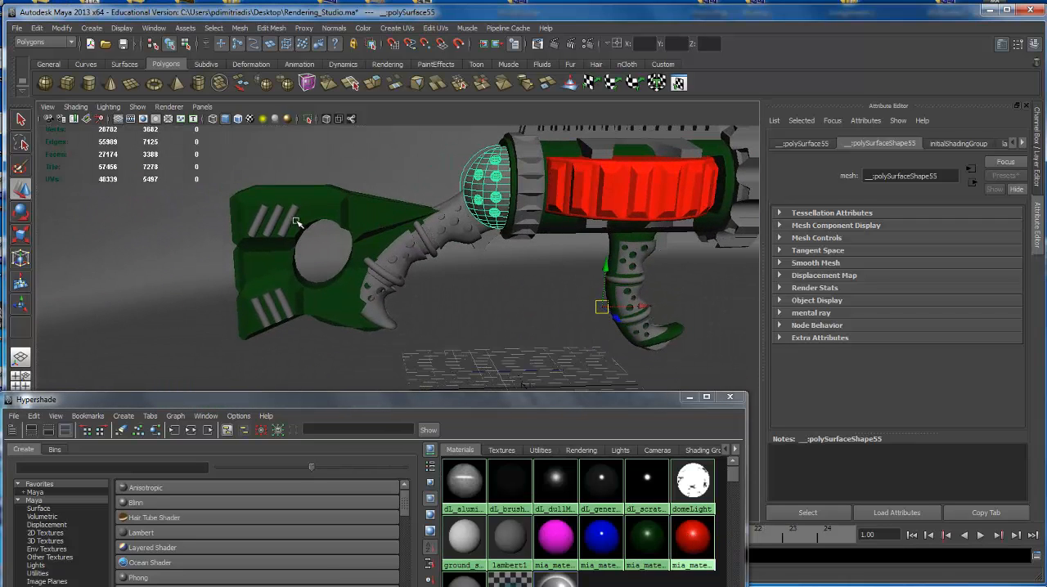
shift+click(291, 217)
shift+click(275, 219)
shift+click(262, 219)
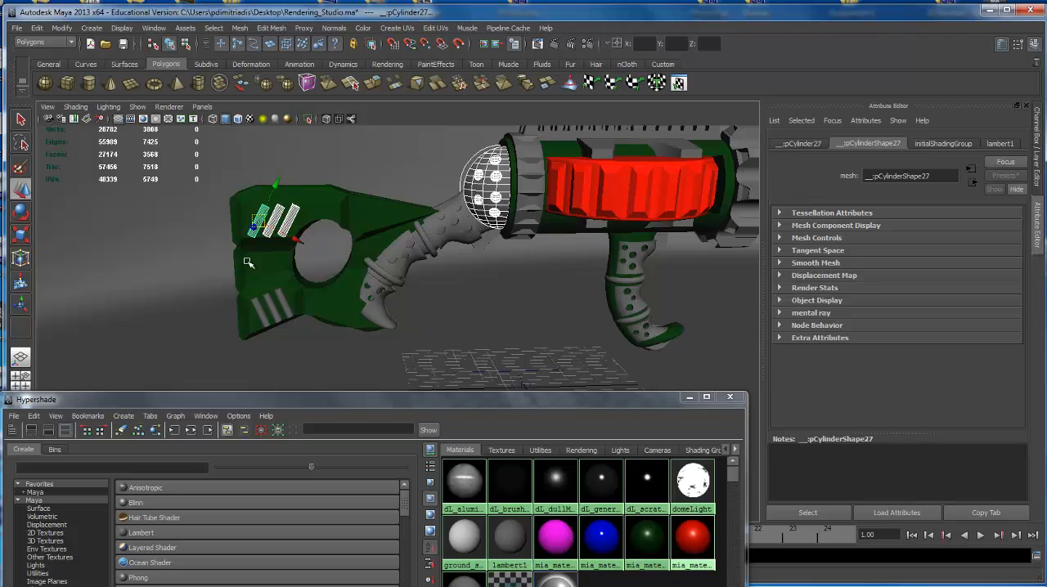
click(278, 306)
shift+click(269, 310)
shift+click(259, 312)
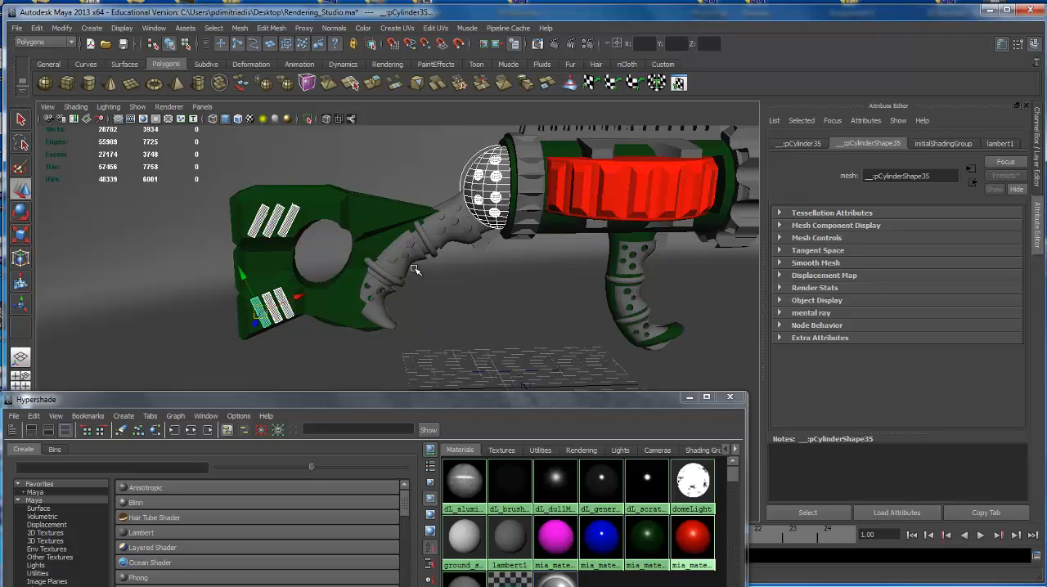
shift+click(428, 242)
shift+drag(381, 273, 505, 238)
key(ctrl+z)
shift+click(505, 238)
scroll(498, 262, down, 2)
alt+middle_drag(489, 281, 457, 290)
shift+click(332, 332)
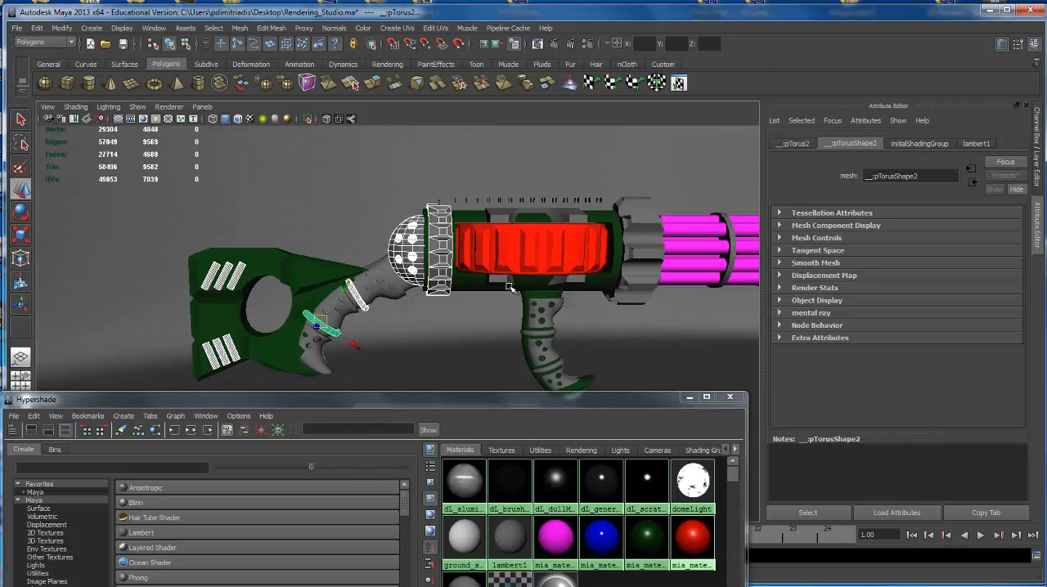
alt+middle_drag(530, 286, 473, 296)
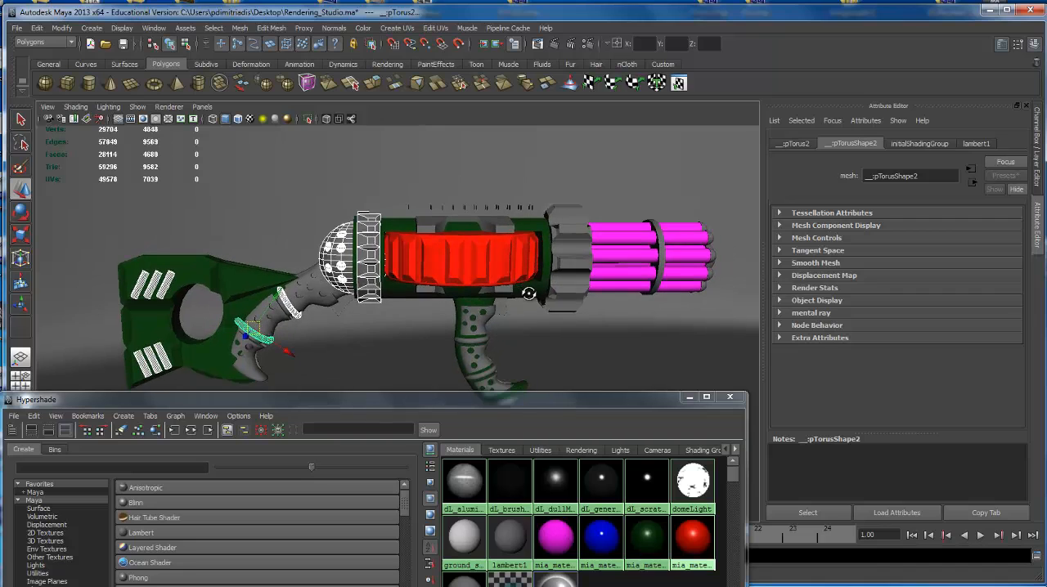
right_click(691, 538)
click(705, 461)
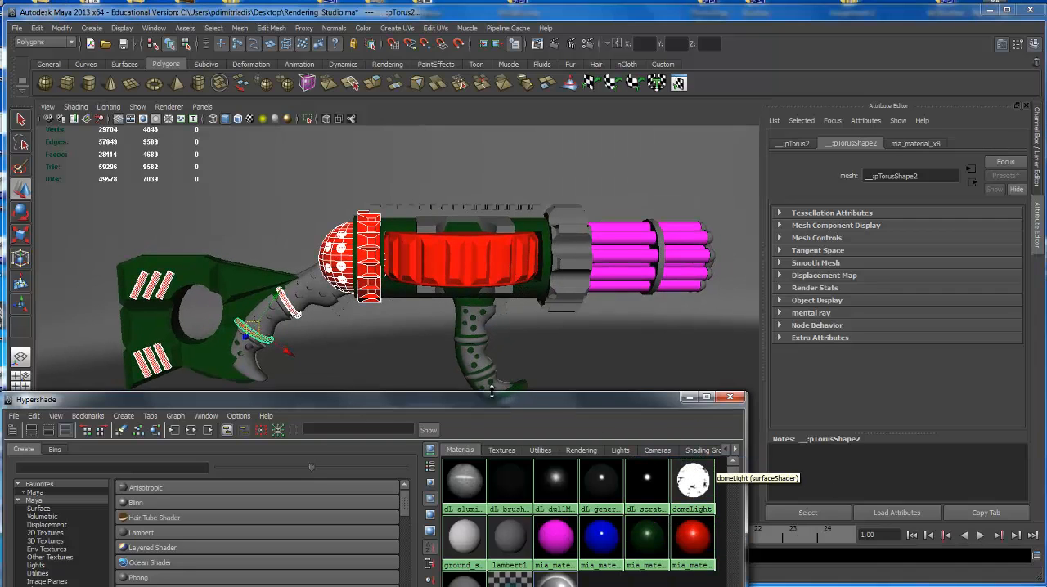
Assign the red mia_material_x8 to the large notched collar in front of the body.
scroll(479, 316, up, 2)
alt+middle_drag(480, 316, 421, 328)
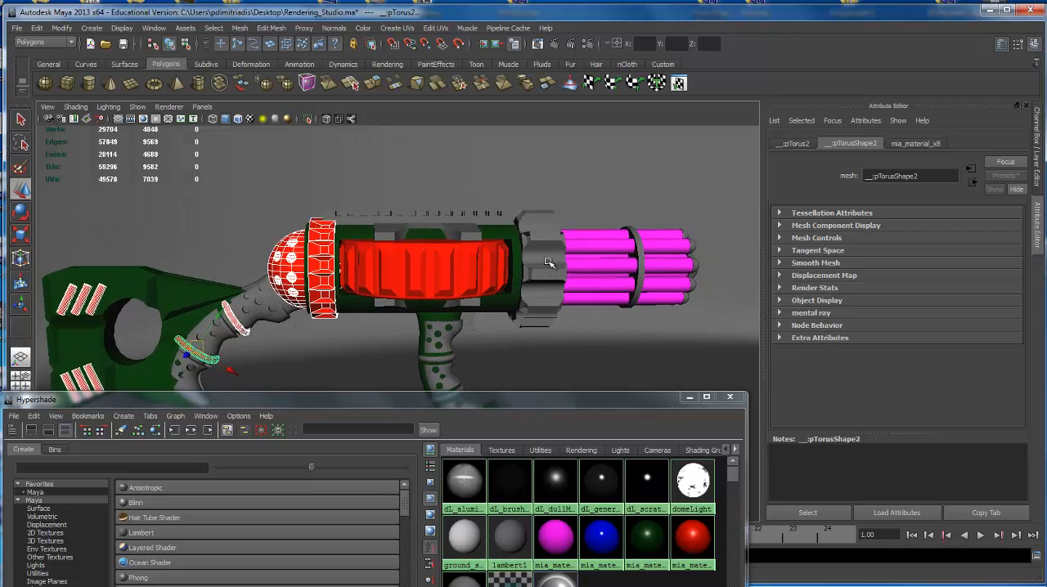
click(551, 267)
middle_drag(695, 536, 559, 283)
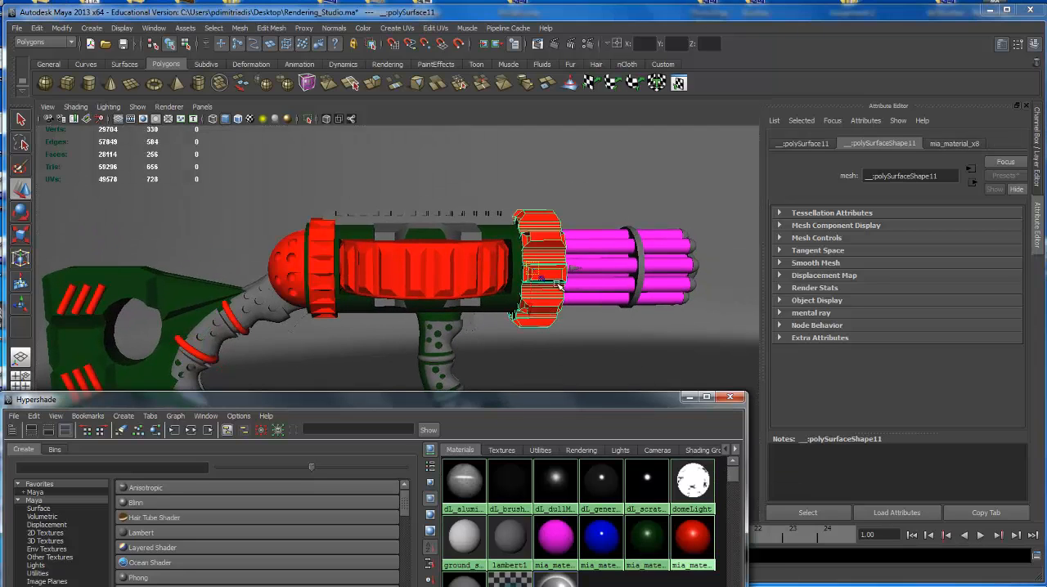
Assign the blue mia_material_x11 to the perforated shells of the front and rear grips.
alt+middle_drag(517, 314, 619, 338)
alt+drag(619, 338, 650, 361)
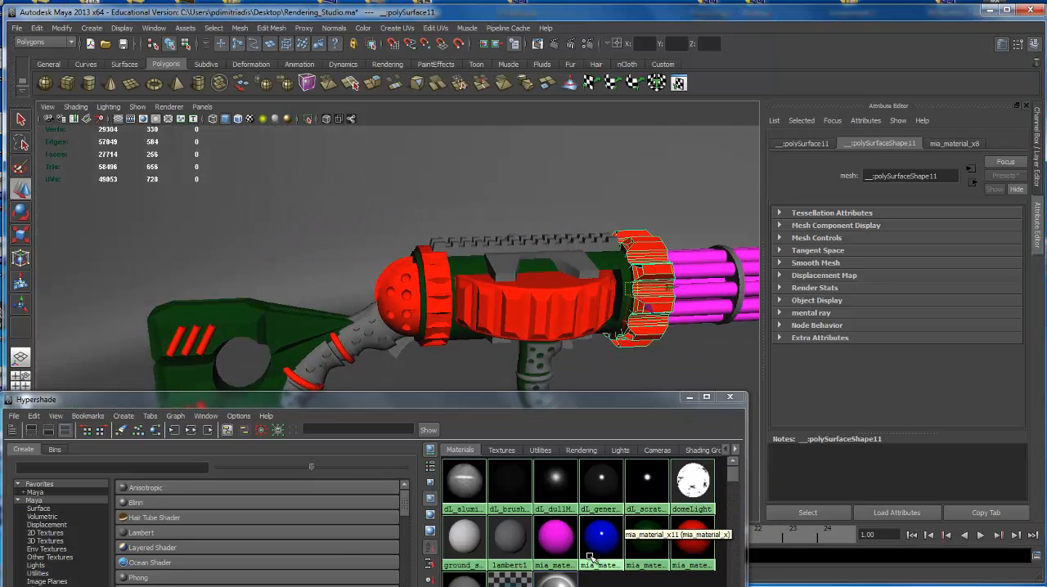
middle_drag(594, 540, 568, 344)
alt+drag(568, 344, 586, 256)
alt+middle_drag(586, 256, 573, 247)
middle_drag(588, 536, 545, 368)
middle_drag(359, 314, 359, 314)
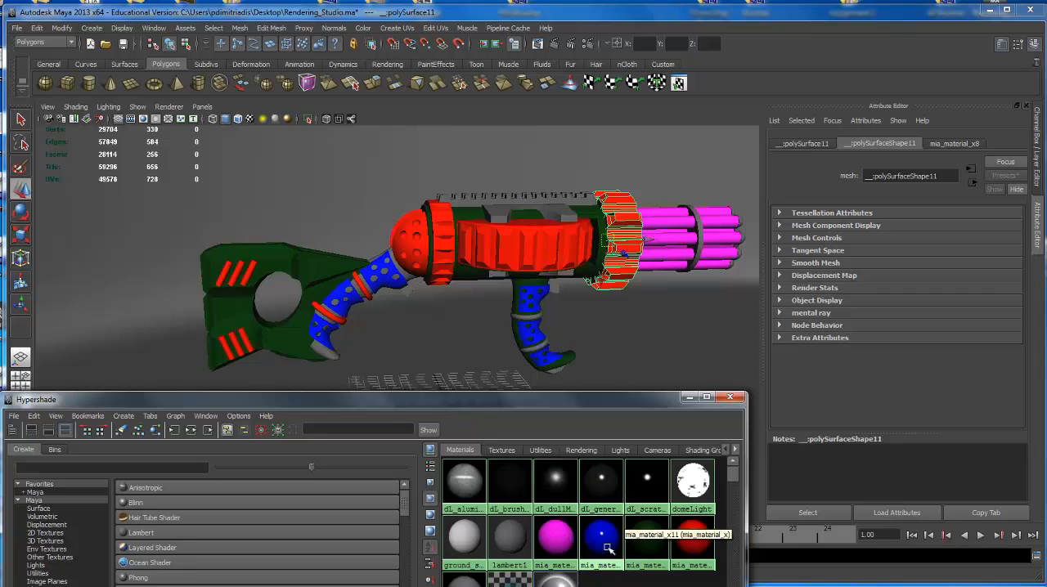
Assign the dark green mia_material_x12 to the rear grip's tip and the small bracket under the rear of the body.
middle_drag(681, 521, 411, 282)
alt+drag(436, 294, 432, 292)
alt+right_drag(432, 292, 569, 348)
middle_drag(643, 541, 460, 292)
alt+drag(460, 292, 486, 303)
middle_drag(653, 532, 546, 355)
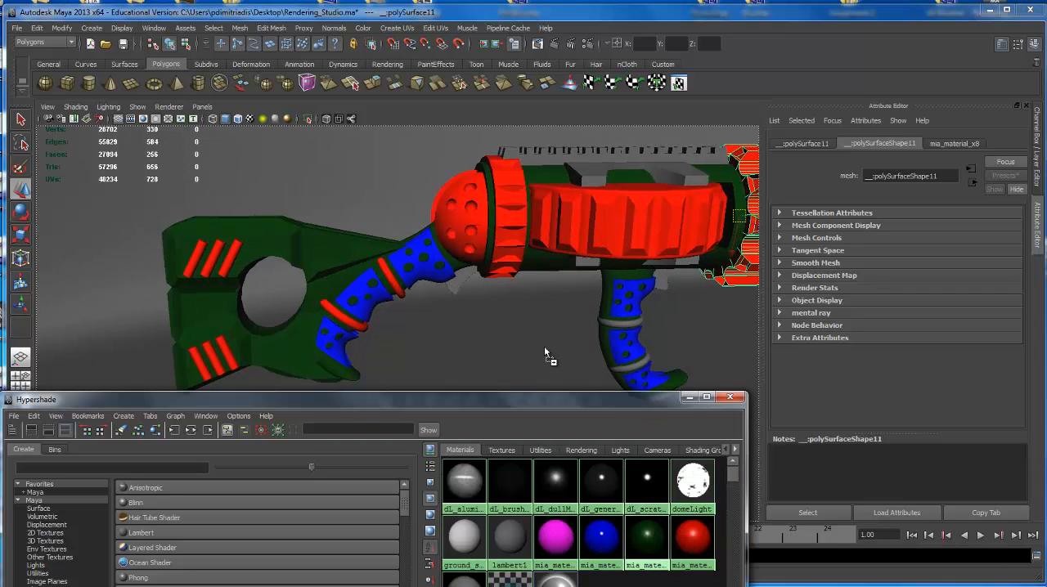
middle_drag(460, 292, 461, 292)
alt+right_drag(460, 292, 425, 283)
alt+drag(425, 283, 451, 273)
alt+right_drag(451, 274, 512, 259)
alt+middle_drag(512, 259, 469, 285)
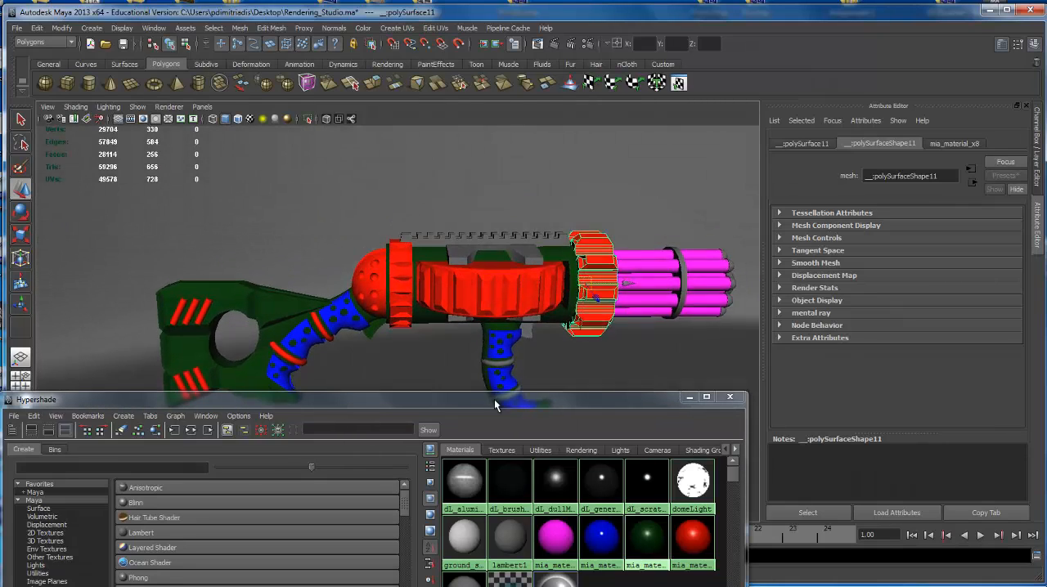
Assign magenta mia_material_x10 to the top rail and the brackets around the drum, and dark green mia_material_x12 to the piece beside the front grip.
middle_drag(570, 539, 546, 239)
middle_drag(552, 537, 536, 305)
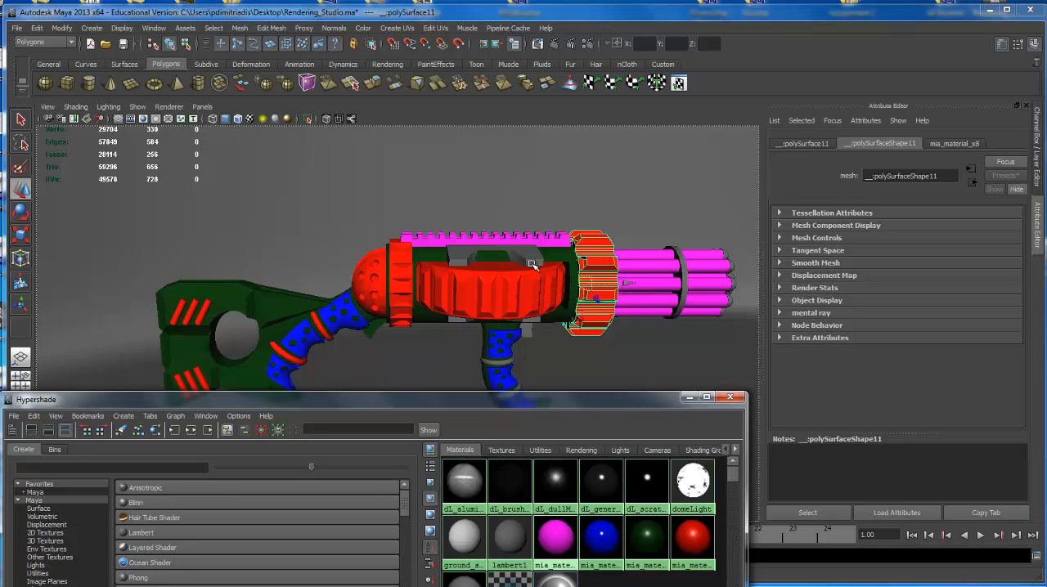
middle_drag(532, 264, 531, 264)
alt+drag(567, 341, 554, 336)
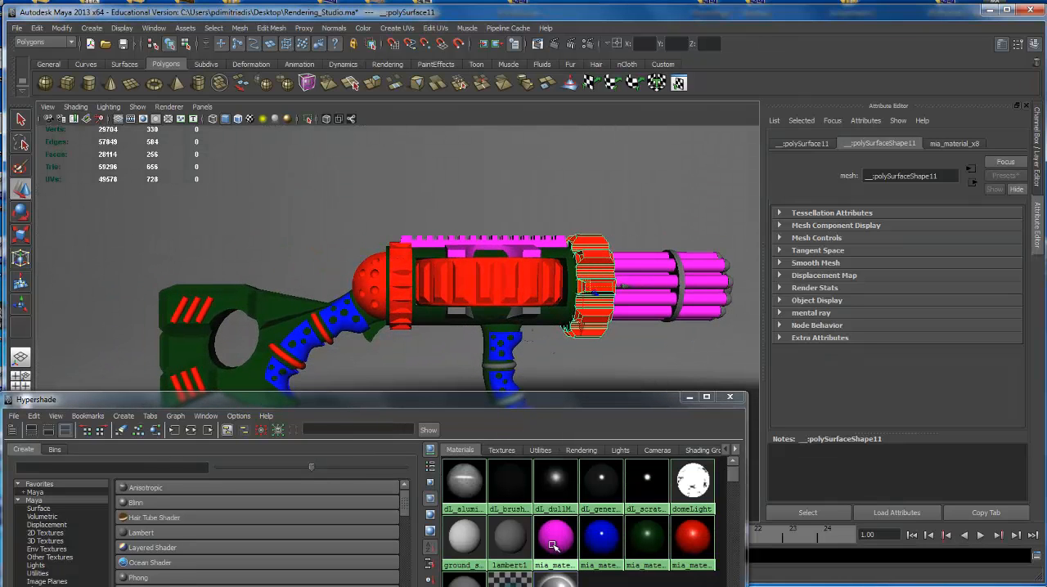
middle_drag(553, 545, 531, 311)
mouse_move(531, 312)
alt+mouse_down()
mouse_move(517, 322)
mouse_move(559, 316)
mouse_move(527, 303)
alt+mouse_up()
middle_drag(617, 525, 497, 346)
click(463, 302)
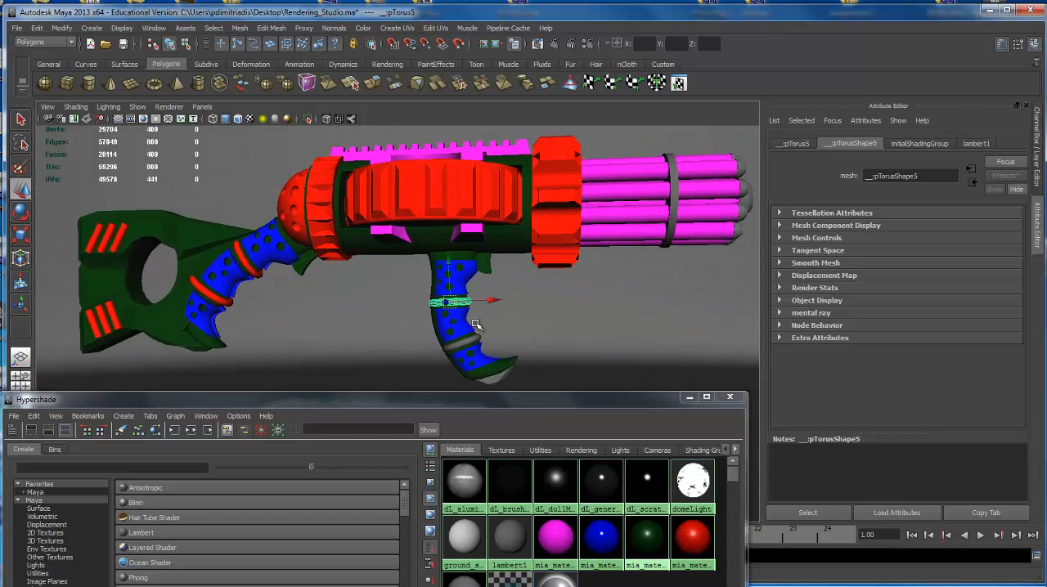
click(500, 379)
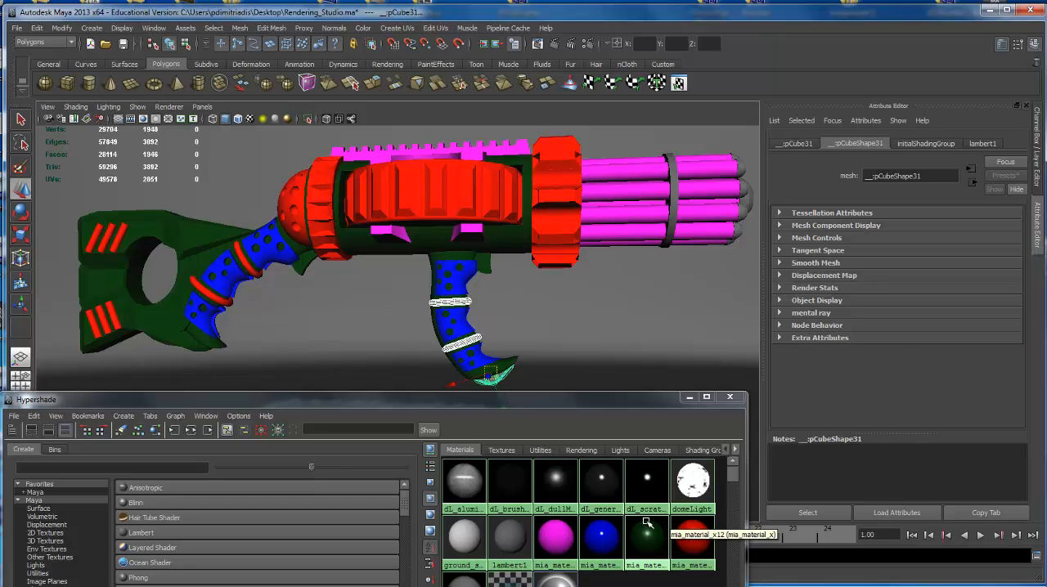
middle_drag(694, 537, 693, 535)
click(688, 545)
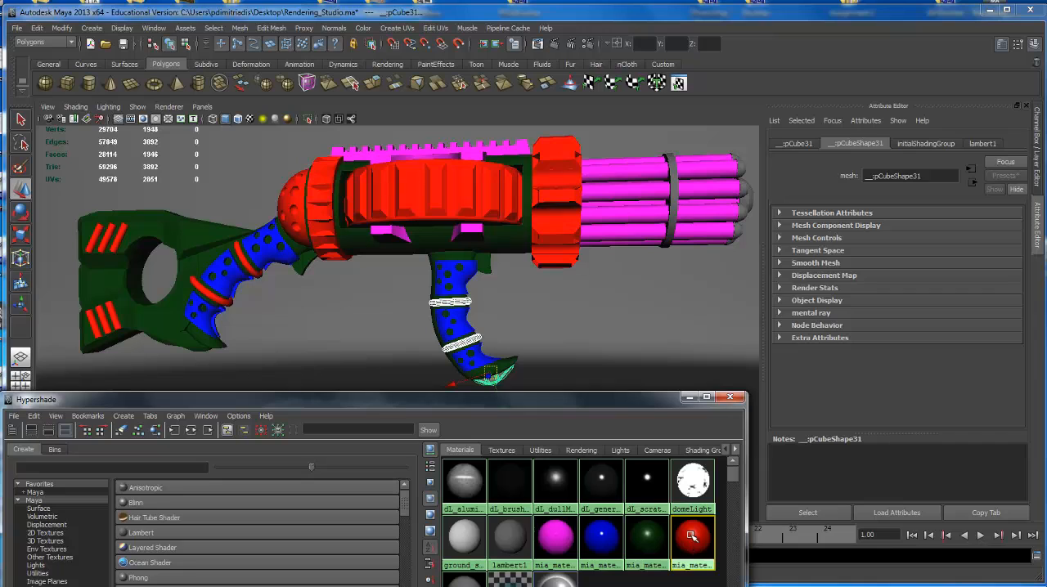
click(692, 535)
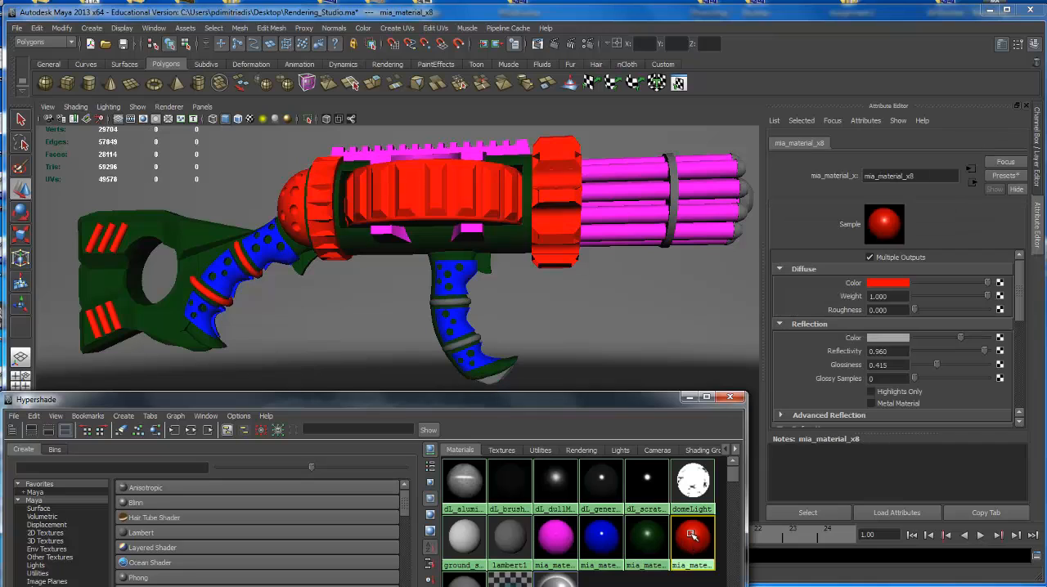
Assign the red mia_material_x8 to the front grip's two rings and tip, then close the Hypershade.
click(470, 300)
shift+click(493, 376)
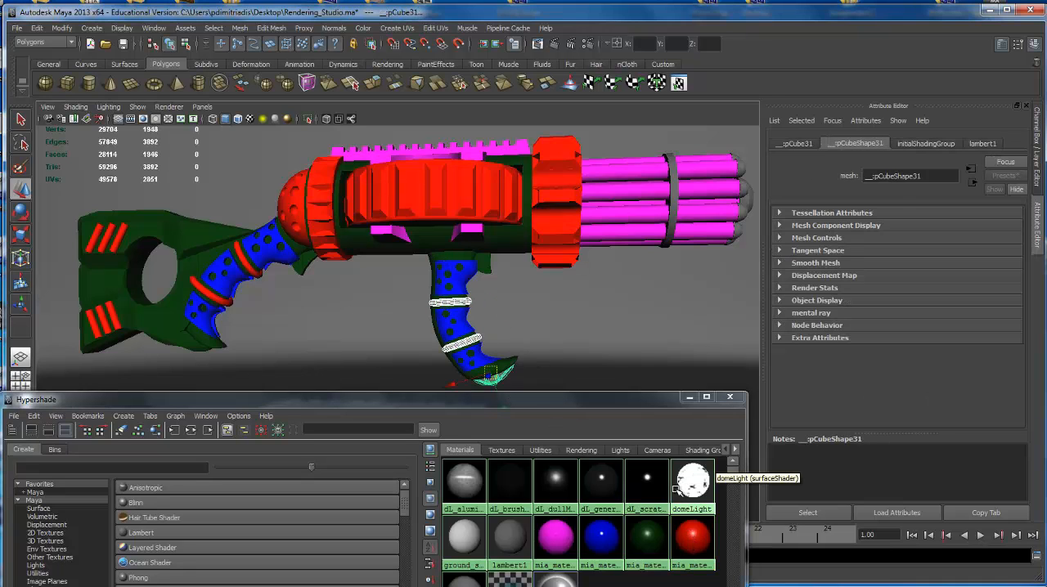
right_click(691, 536)
right_drag(697, 500, 694, 462)
click(638, 355)
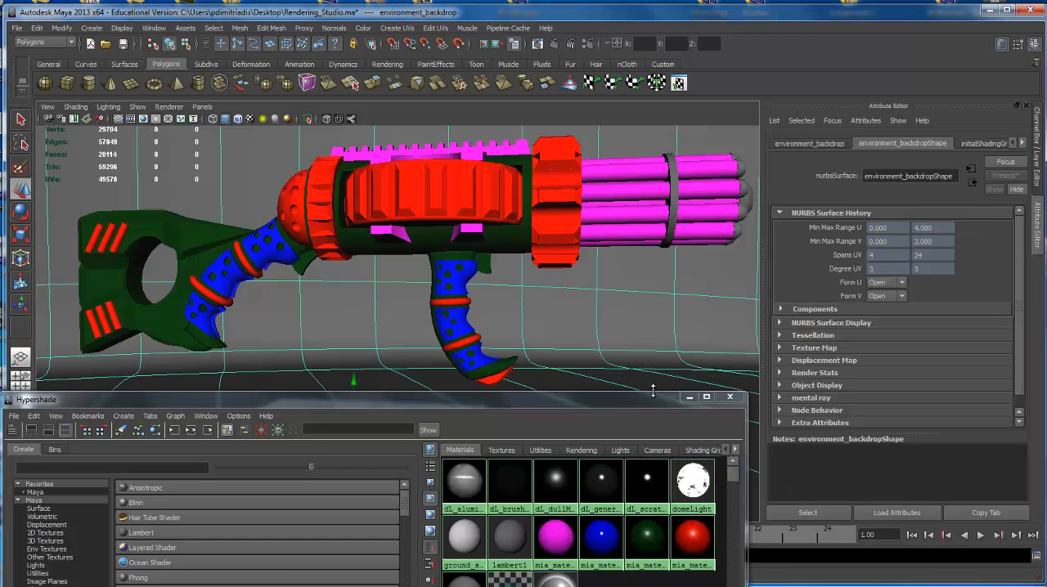
click(729, 397)
Turn on the Resolution Gate for Render_Camera and frame the whole rifle inside it at a three-quarter front angle.
alt+drag(565, 255, 582, 247)
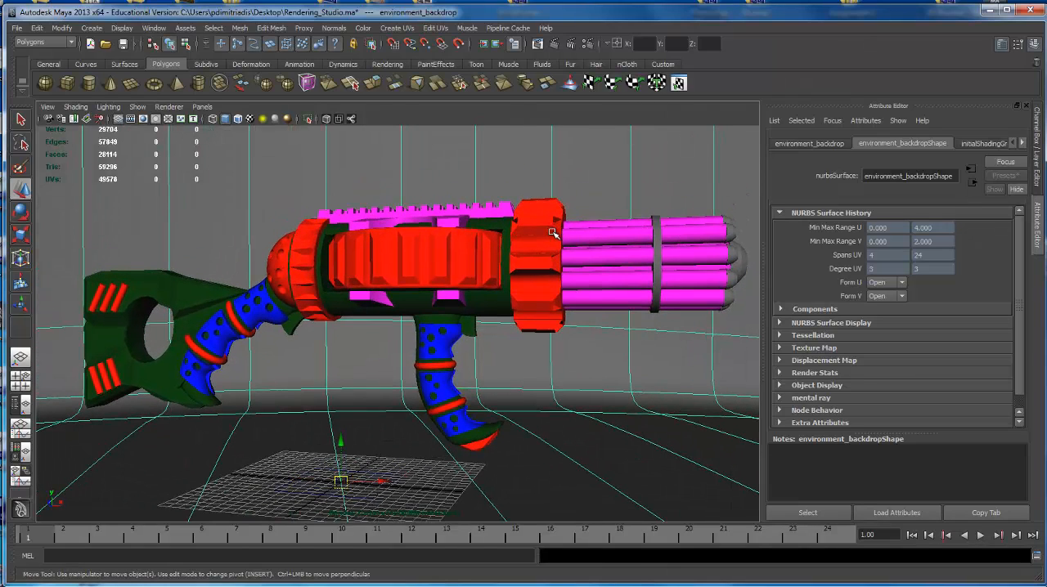
click(47, 106)
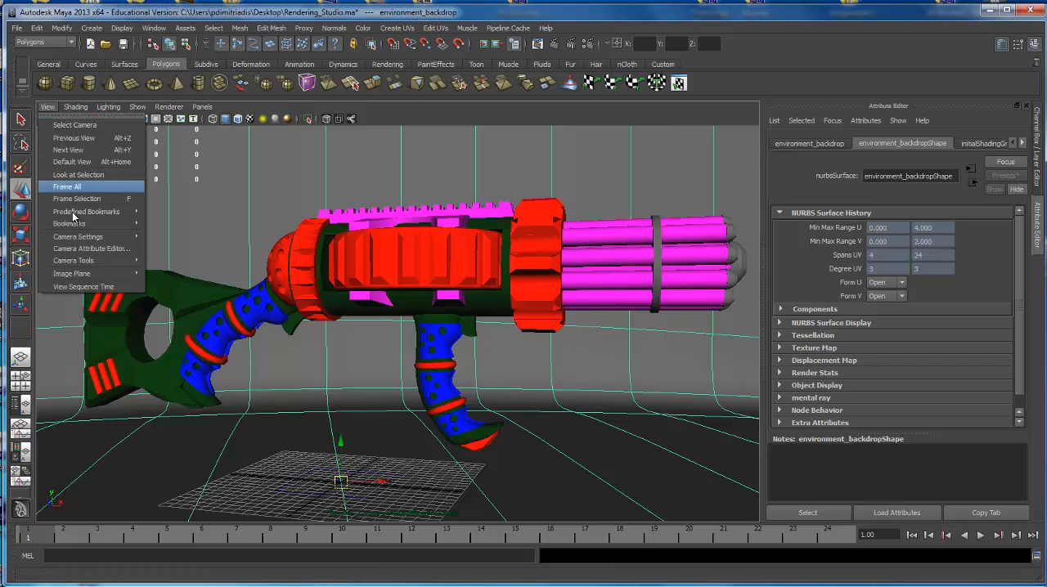
mouse_move(113, 237)
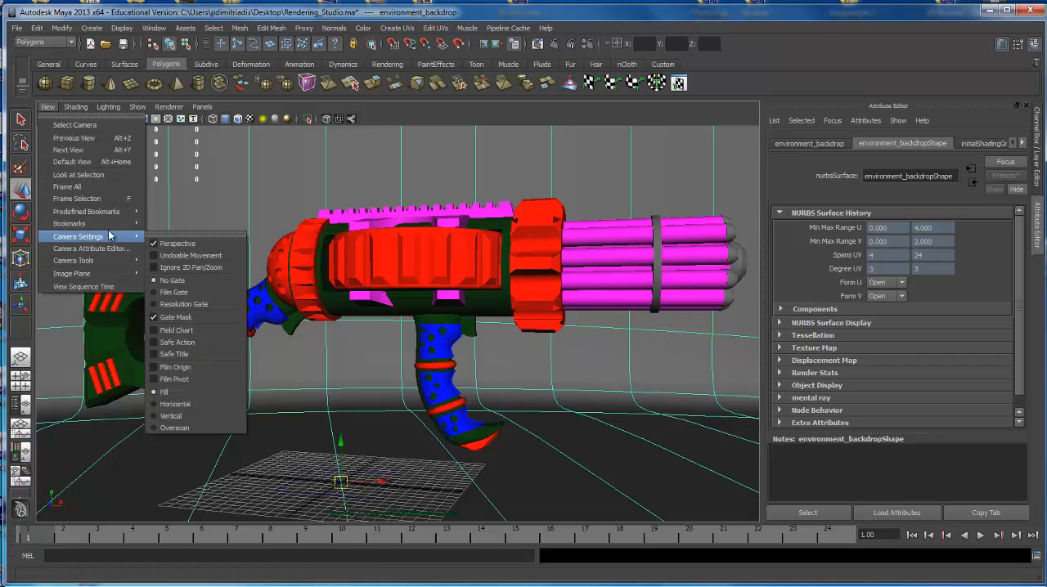
click(193, 305)
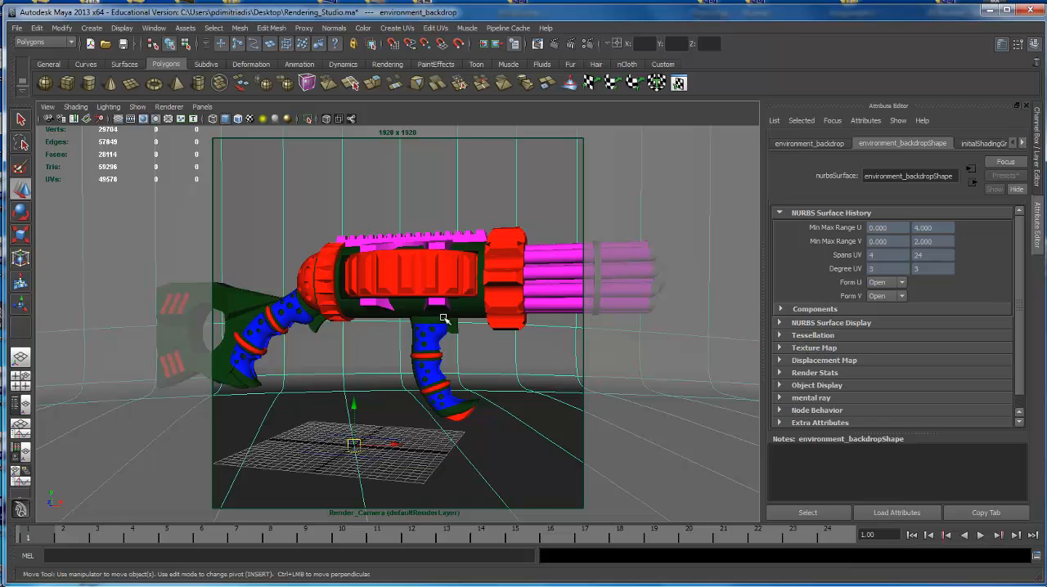
scroll(438, 322, down, 3)
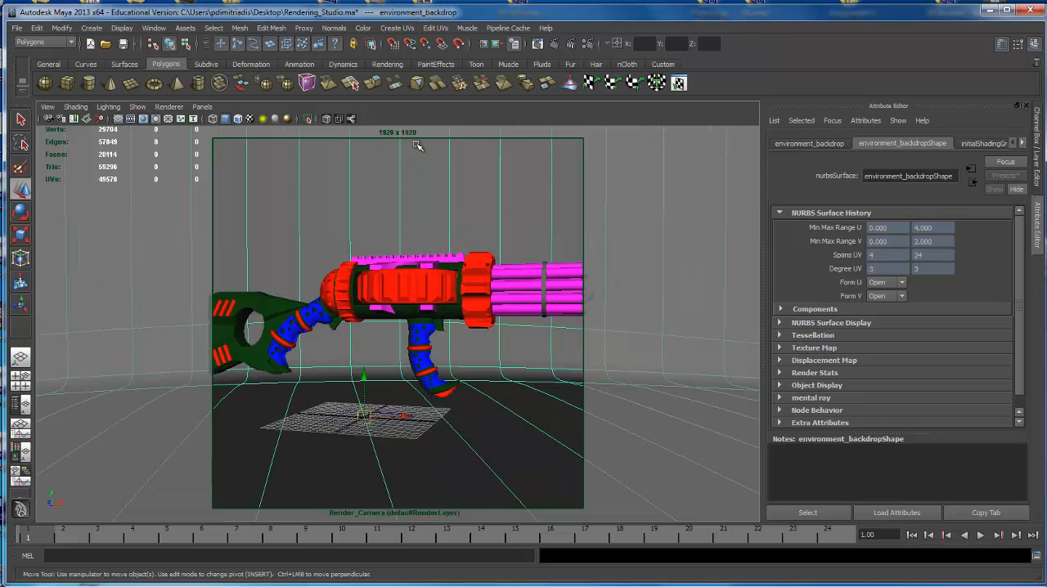
alt+drag(472, 350, 450, 295)
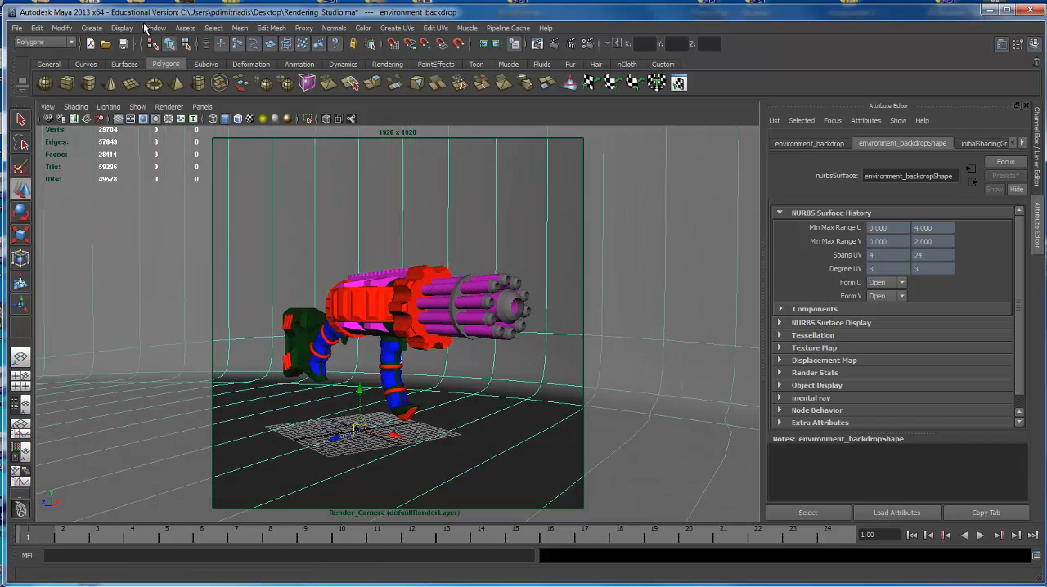
Open the Hypershade and select the clamp ring around the barrels together with one barrel tip.
click(153, 28)
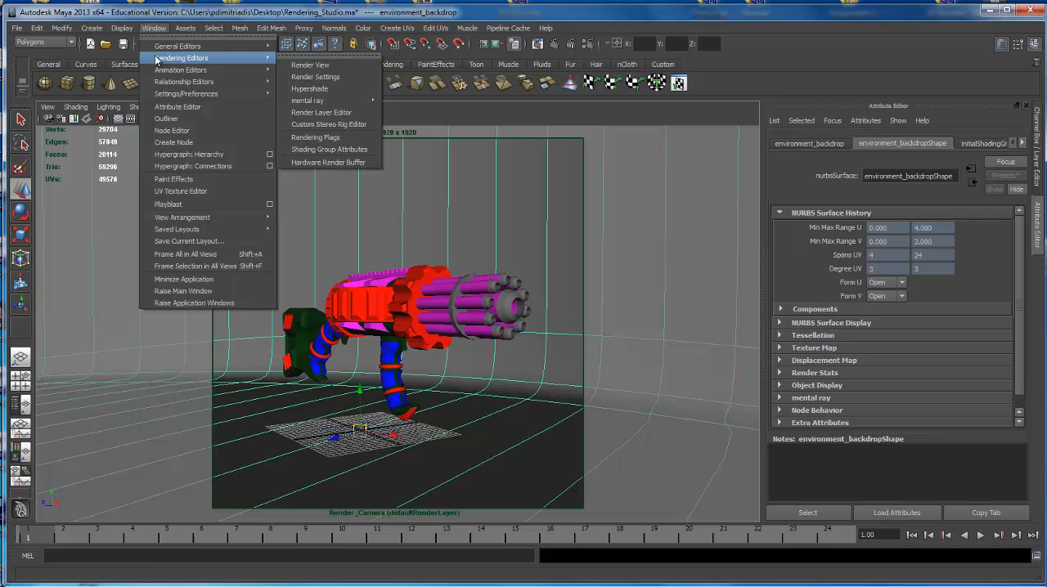
click(305, 90)
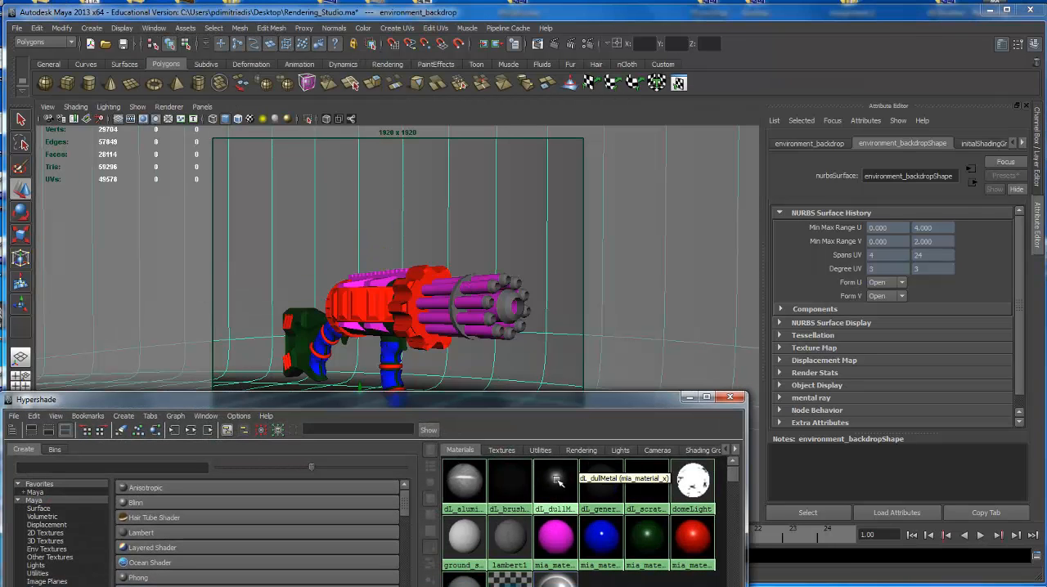
click(488, 291)
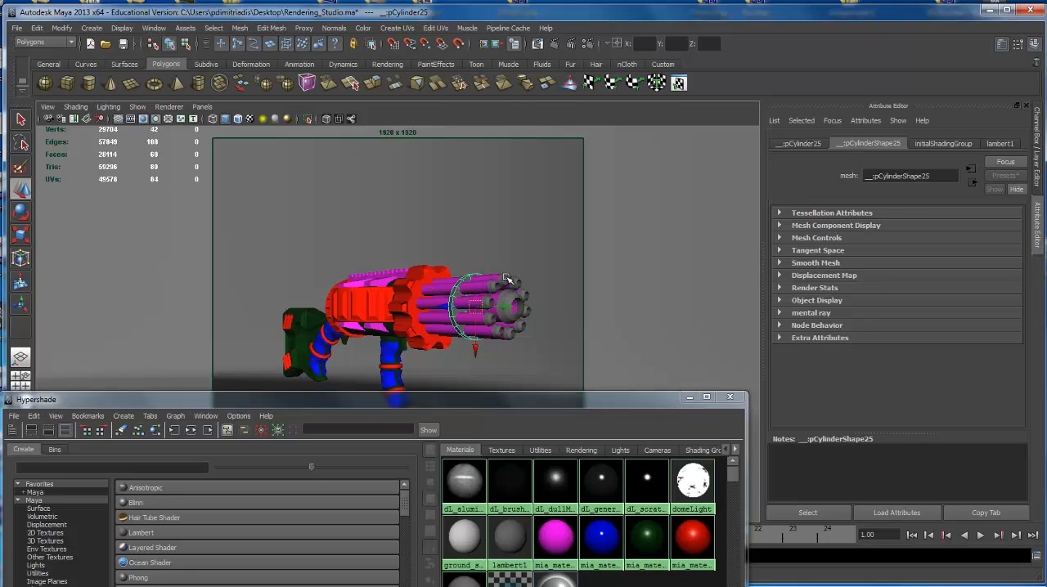
click(503, 280)
click(527, 301)
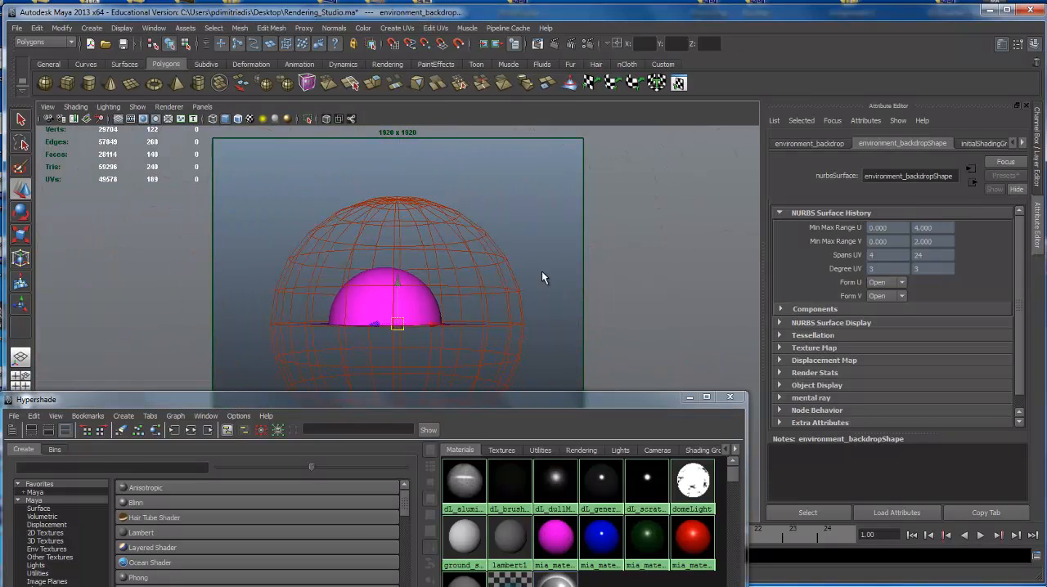
Try to assign lambert1 to the magenta surface that surrounds the backdrop.
key(q)
scroll(467, 307, up, 6)
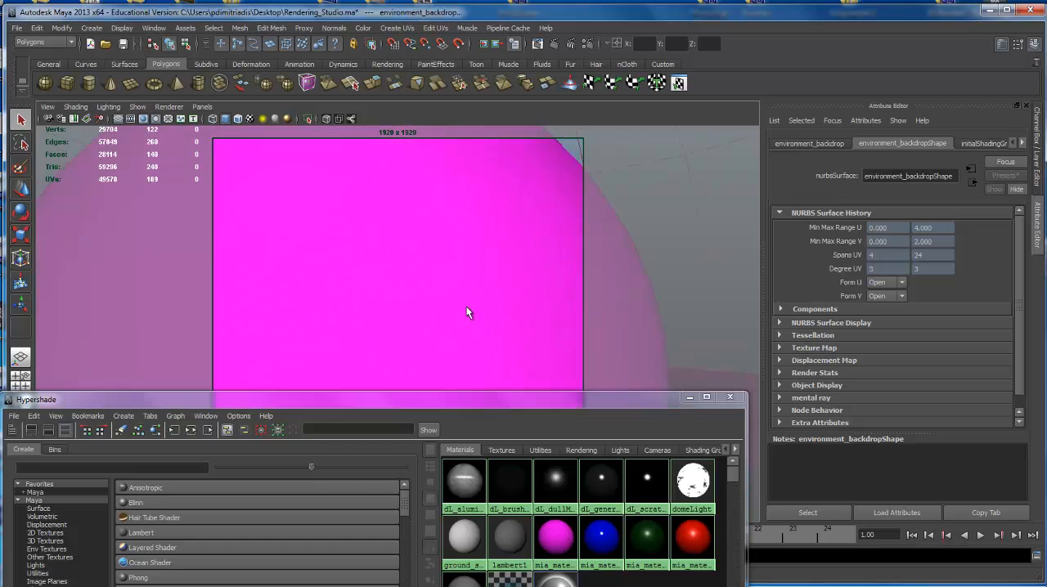
scroll(422, 296, up, 6)
scroll(422, 302, down, 10)
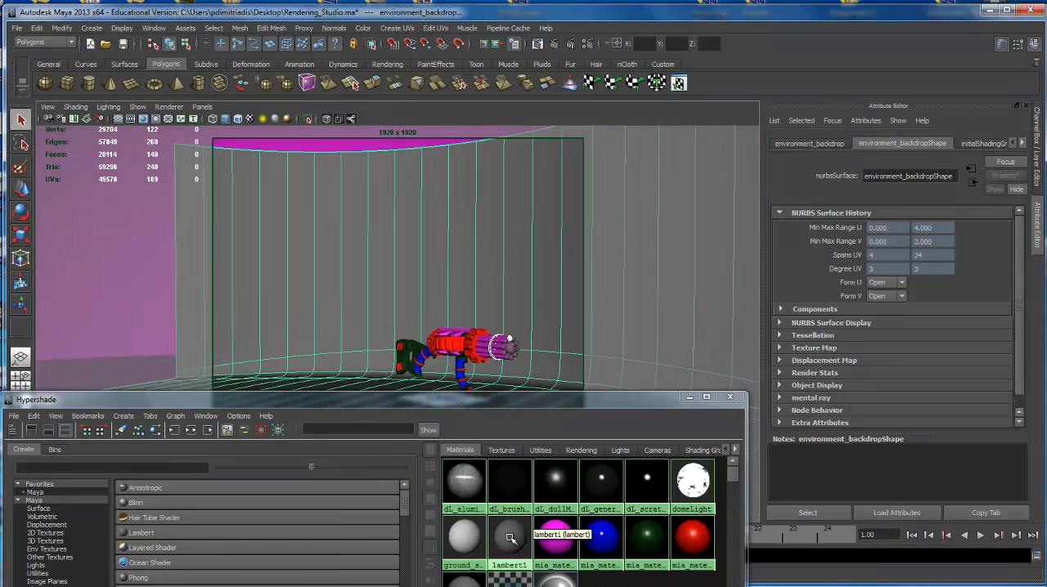
middle_drag(507, 535, 99, 215)
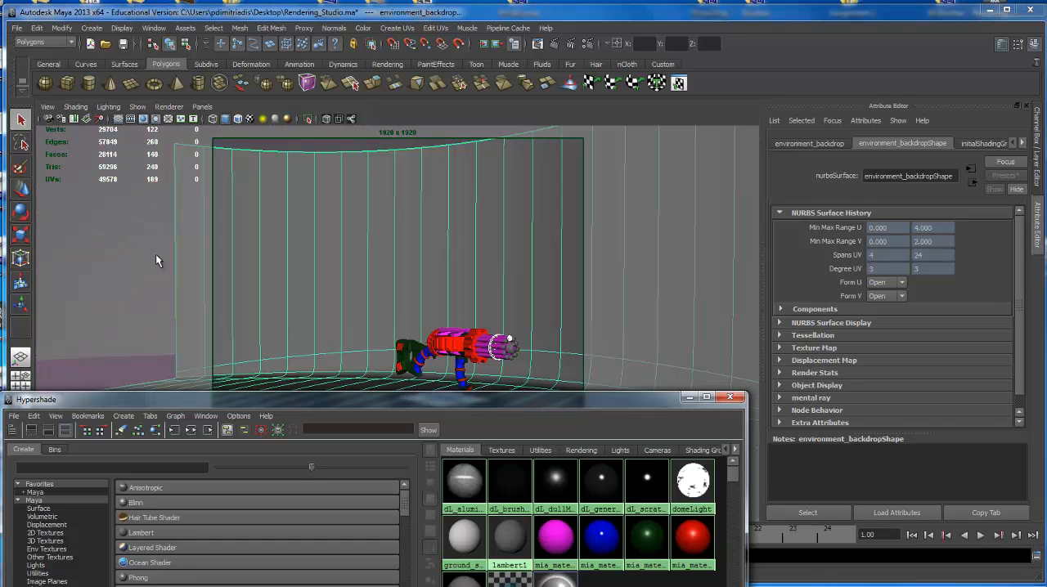
alt+middle_drag(399, 225, 341, 197)
alt+right_drag(341, 196, 458, 234)
alt+middle_drag(458, 233, 520, 274)
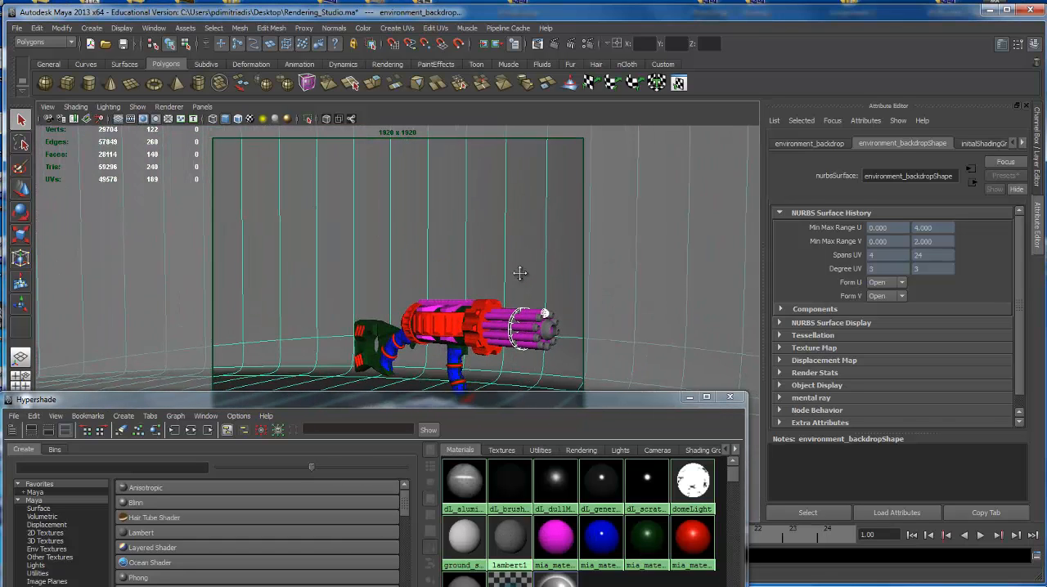
alt+right_drag(520, 273, 374, 267)
alt+drag(373, 267, 446, 286)
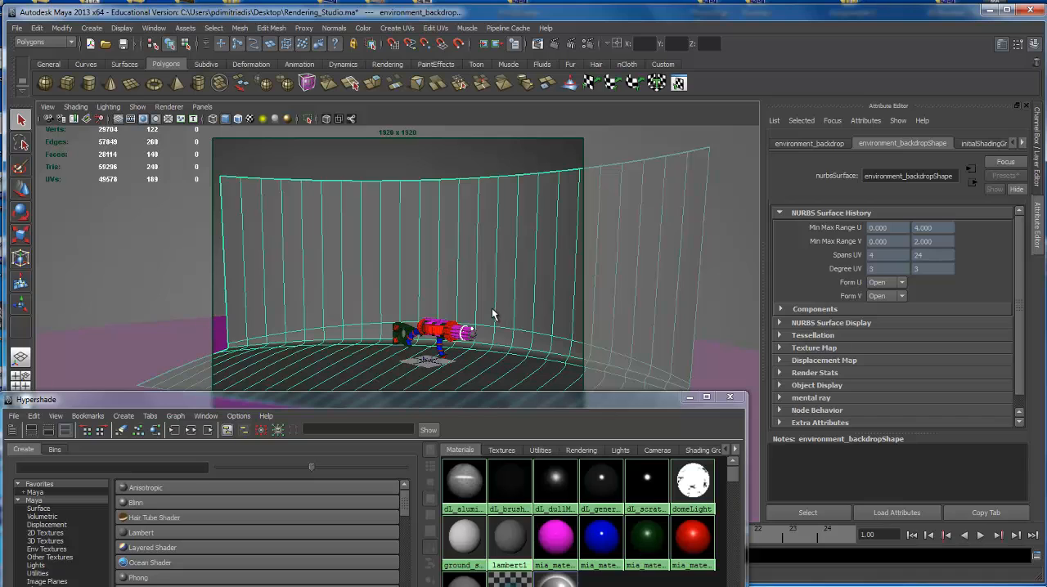
Undo the material assignments back to the state where the whole rifle and its surroundings had no colored materials.
key(ctrl+z)
key(ctrl+z)
key(ctrl+z)
key(ctrl+z)
key(ctrl+z)
key(ctrl+z)
key(ctrl+z)
key(ctrl+z)
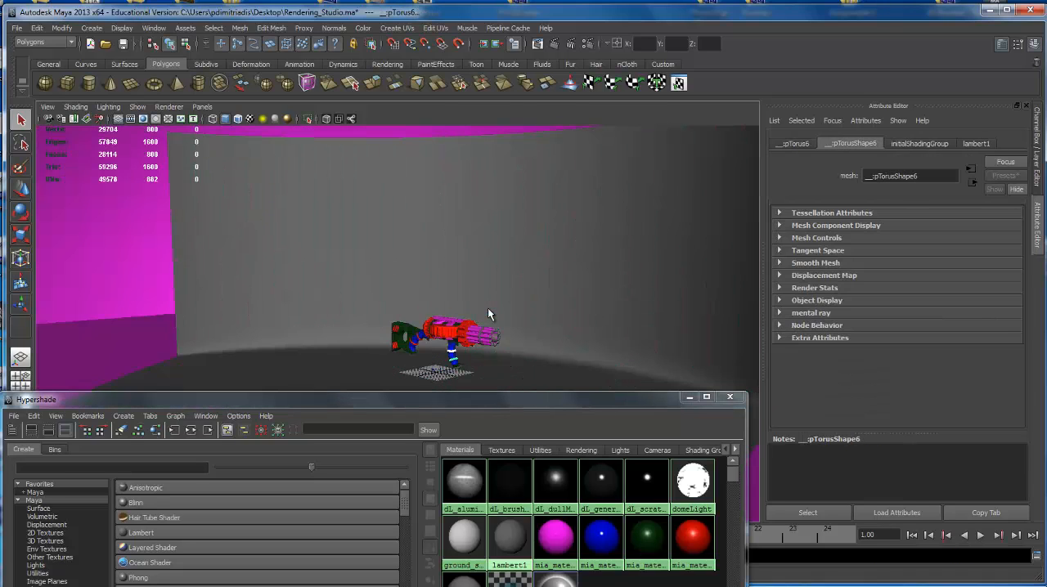
key(ctrl+z)
key(ctrl+z)
key(ctrl+z)
key(ctrl+z)
key(ctrl+z)
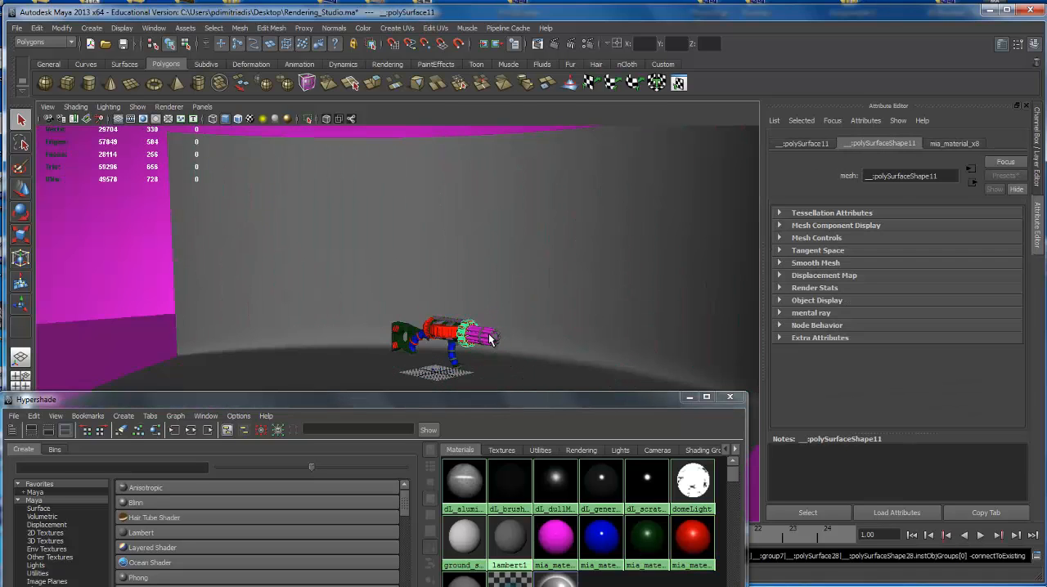
key(ctrl+z)
key(ctrl+z)
key(ctrl+z)
key(ctrl+z)
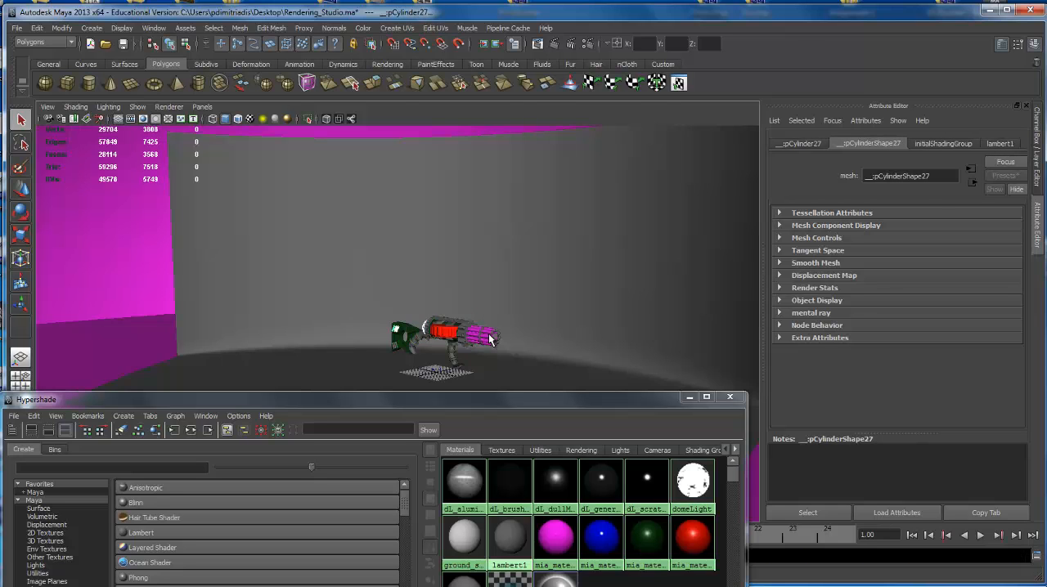
key(ctrl+z)
key(ctrl+z)
key(ctrl+z)
key(ctrl+z)
key(ctrl+z)
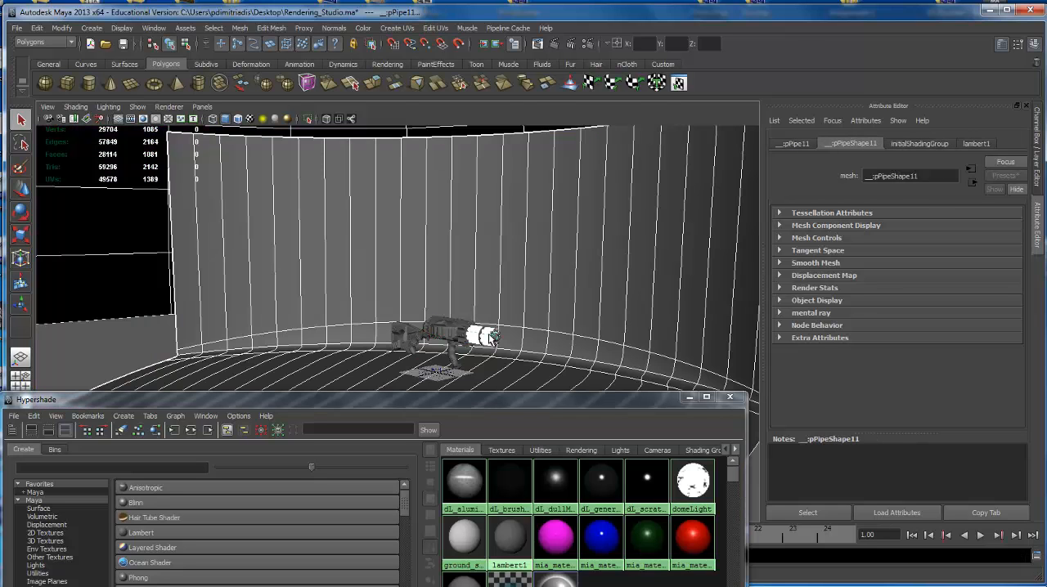
Delete the backdrop and the environment surfaces surrounding the rifle in wireframe display, then return to shaded display.
alt+drag(515, 314, 417, 309)
alt+right_drag(417, 309, 528, 296)
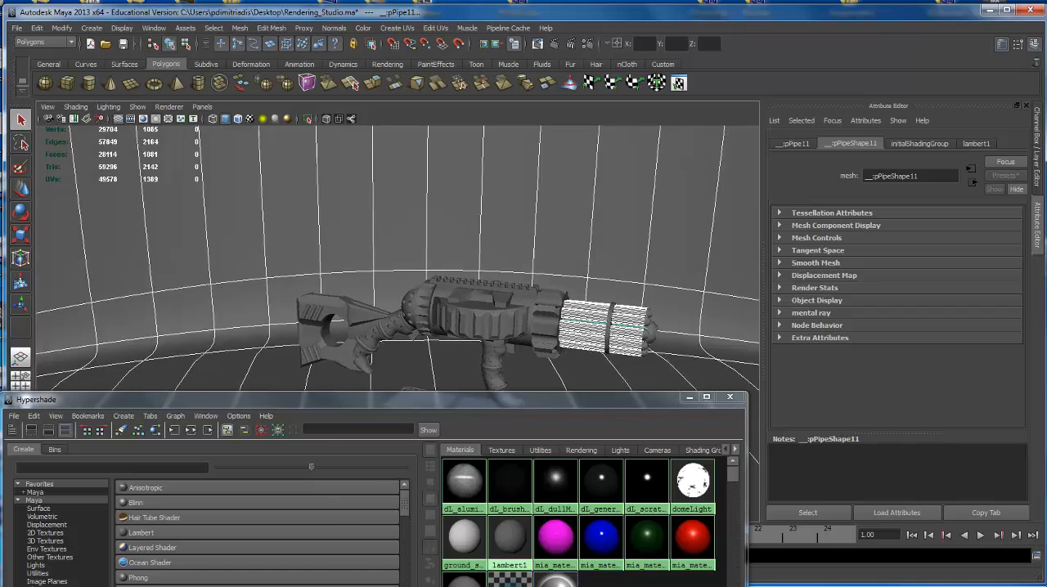
alt+middle_drag(528, 297, 408, 322)
alt+drag(409, 322, 509, 306)
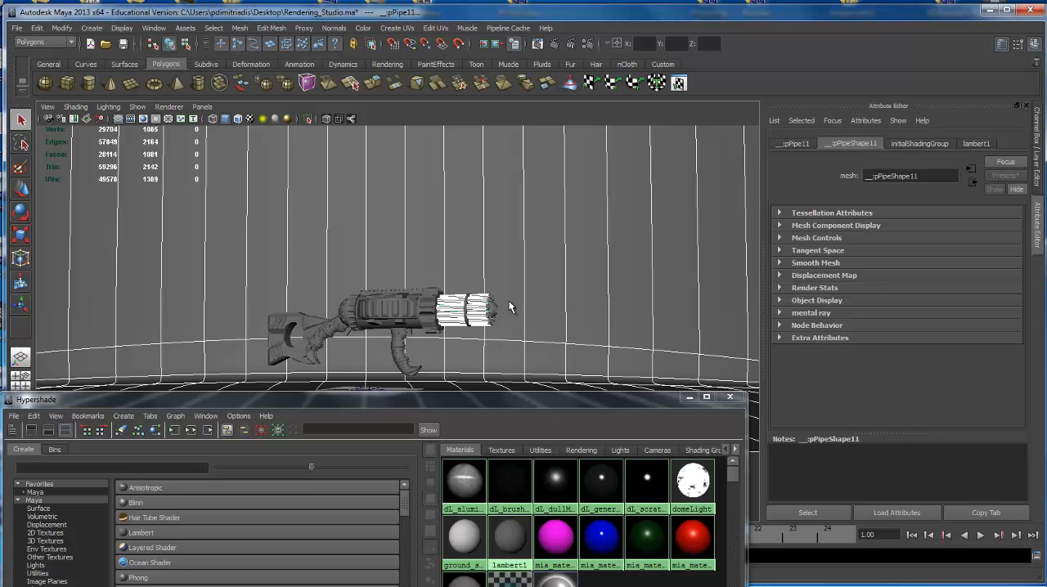
key(4)
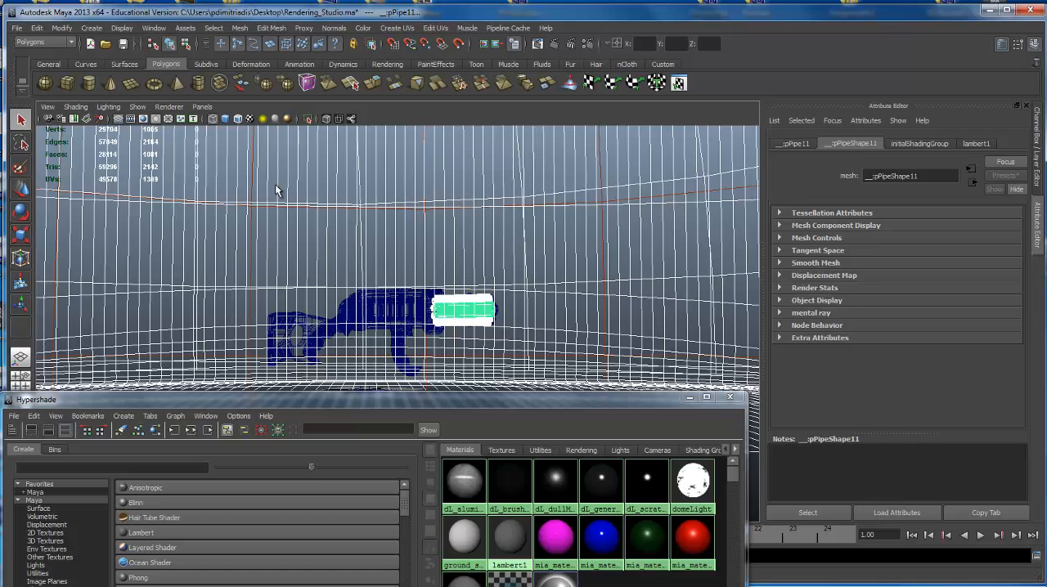
click(418, 233)
click(412, 226)
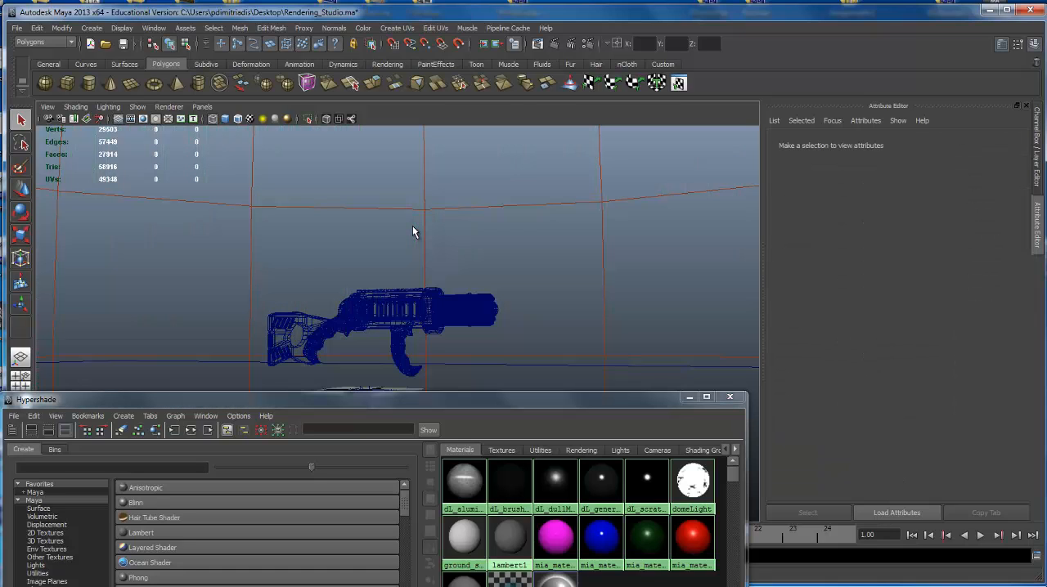
click(423, 228)
key(Delete)
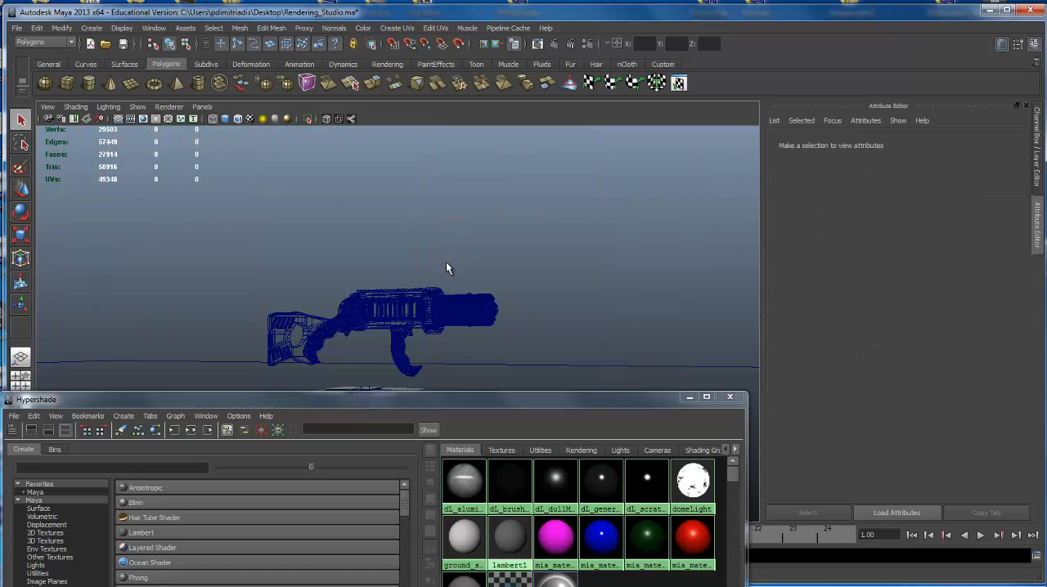
alt+drag(446, 261, 408, 260)
alt+right_drag(408, 261, 501, 292)
key(5)
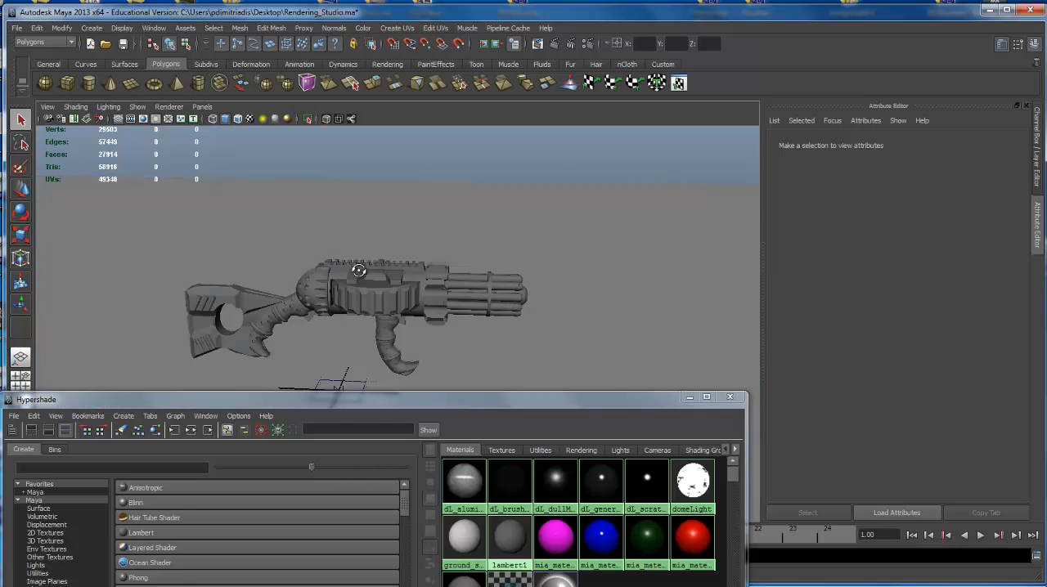
Select all the barrels without their clamp ring and assign the blue mia_material_x11 to them.
alt+right_drag(358, 270, 492, 220)
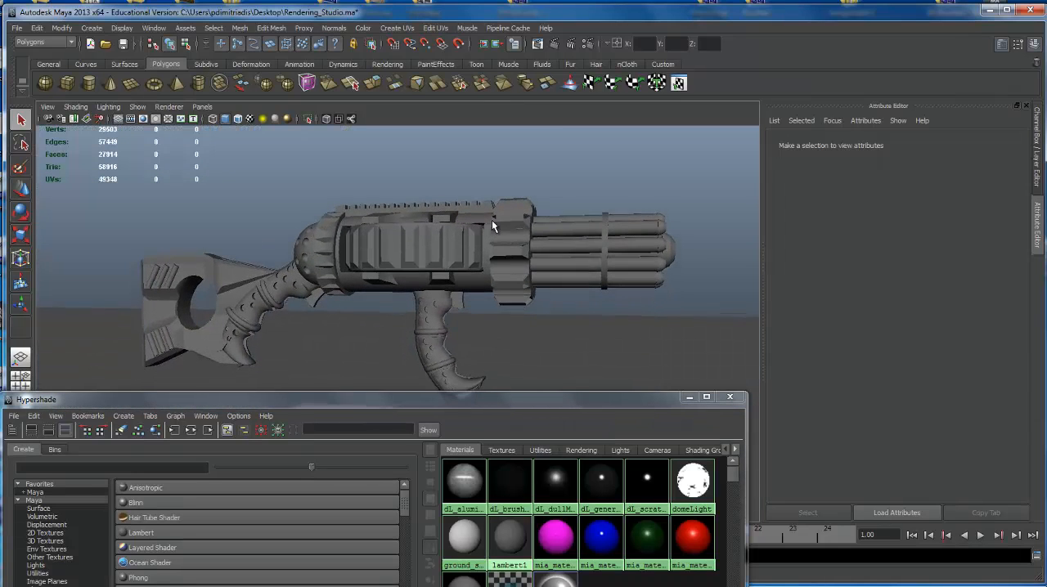
alt+drag(565, 307, 576, 303)
alt+middle_drag(558, 277, 563, 265)
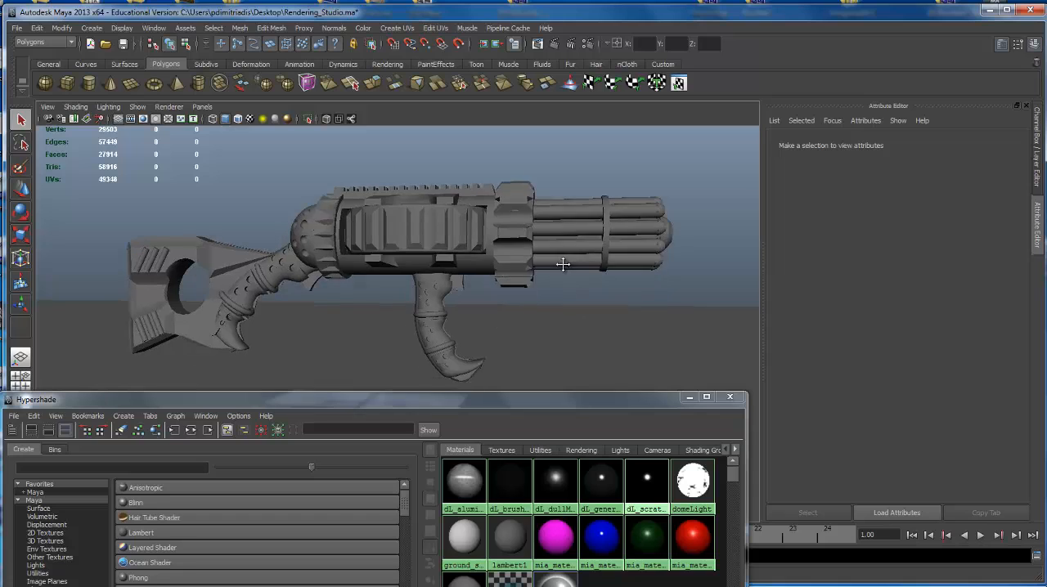
scroll(566, 262, down, 2)
click(557, 276)
alt+drag(557, 276, 548, 227)
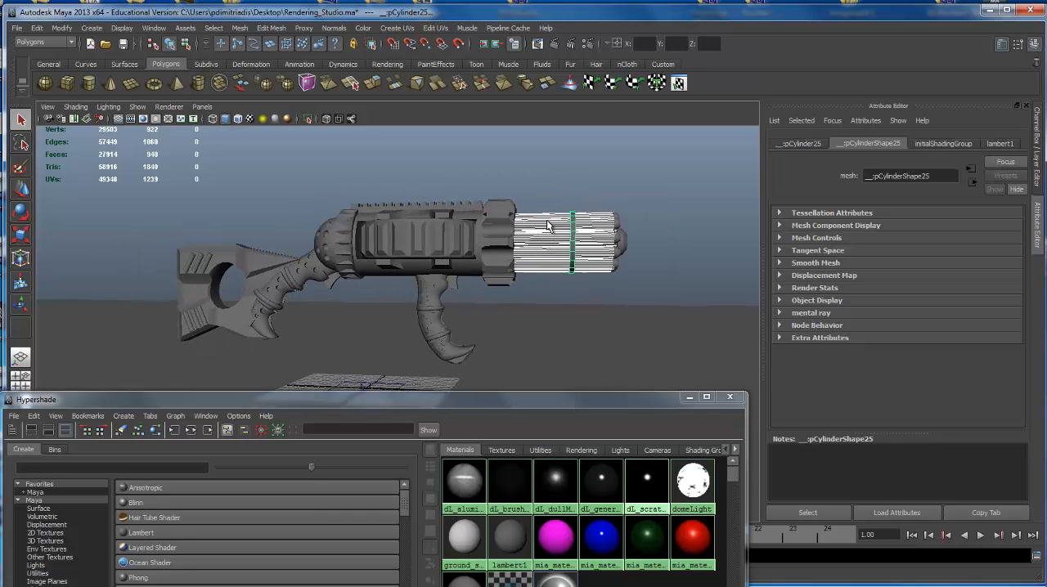
click(544, 268)
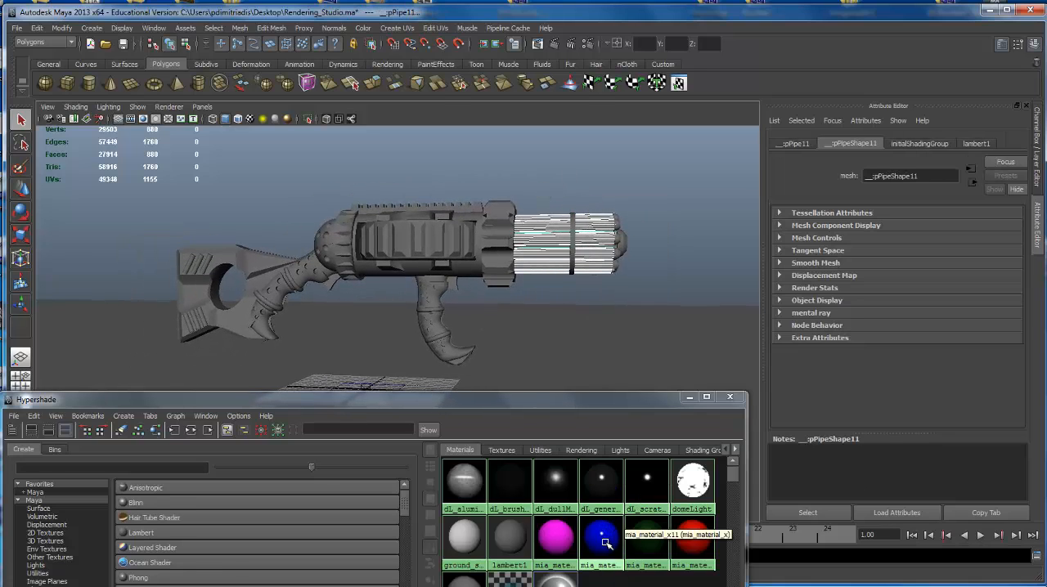
right_drag(603, 540, 600, 464)
scroll(552, 341, up, 3)
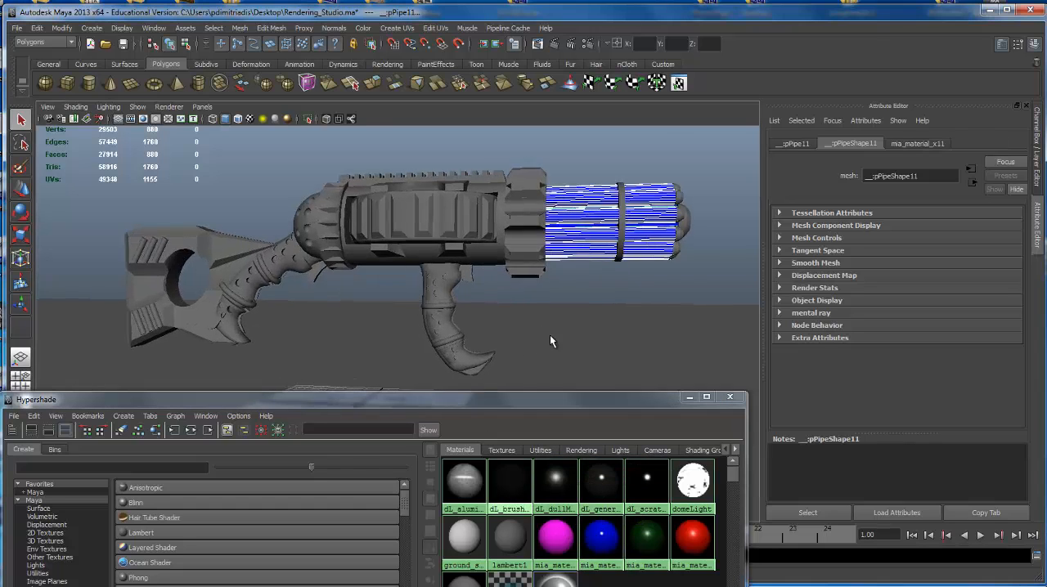
Assign the red mia_material_x8 to the ribbed drum in the middle of the body.
alt+drag(551, 341, 548, 441)
alt+middle_drag(458, 319, 445, 221)
alt+drag(444, 221, 474, 210)
alt+drag(531, 361, 537, 287)
middle_drag(690, 536, 561, 198)
alt+middle_drag(471, 204, 337, 185)
middle_drag(693, 481, 513, 195)
Select the toothed rings at both ends of the body plus the six stock stripes and assign red mia_material_x8.
click(515, 195)
alt+middle_drag(338, 190, 504, 202)
shift+click(372, 188)
shift+click(292, 242)
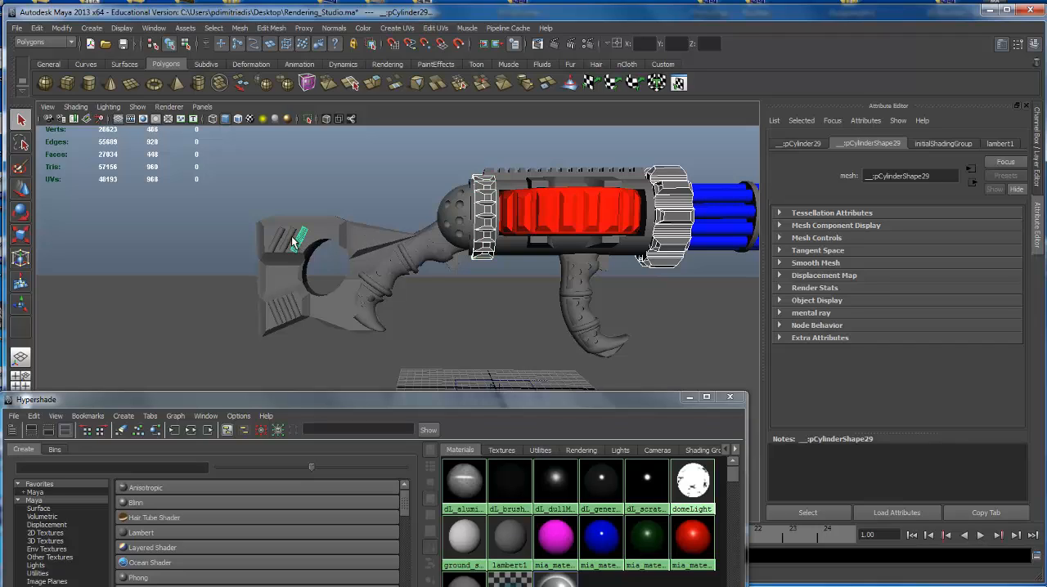
shift+click(291, 314)
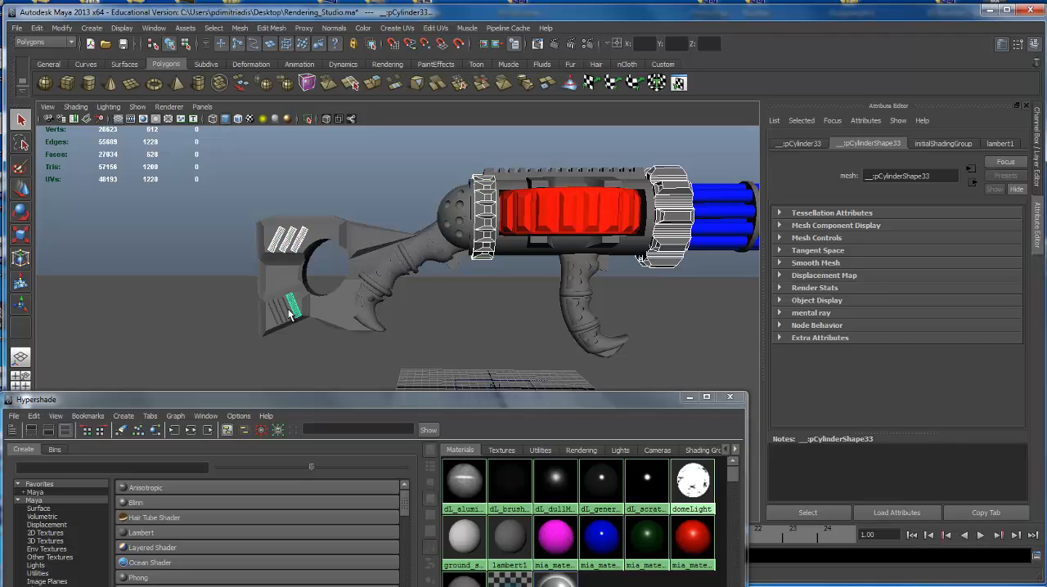
right_drag(694, 546, 698, 458)
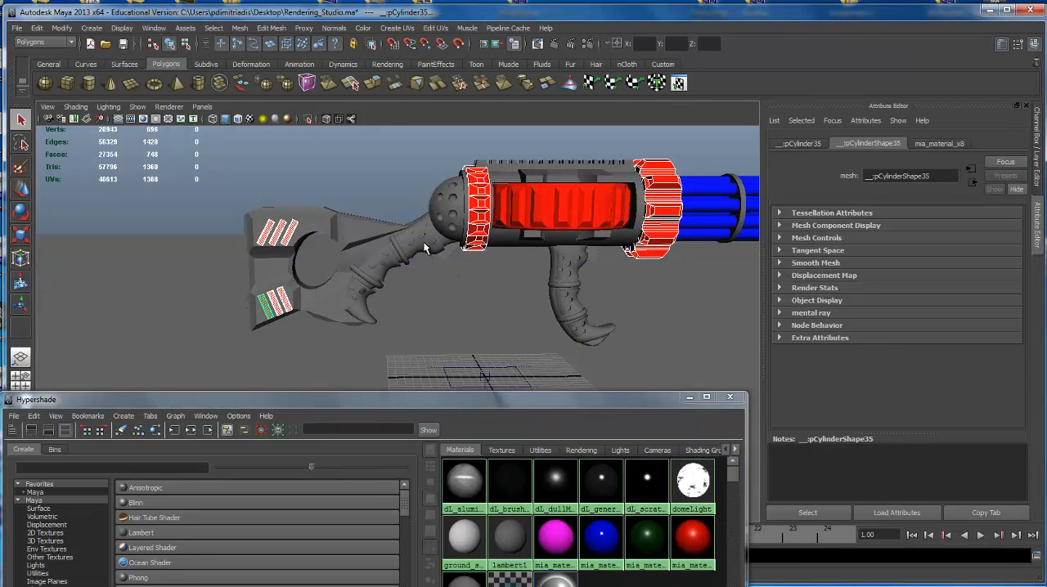
Assign the dark green mia_material_x12 to the stock, the spots and tips of both grips, and the main body.
middle_drag(647, 536, 319, 309)
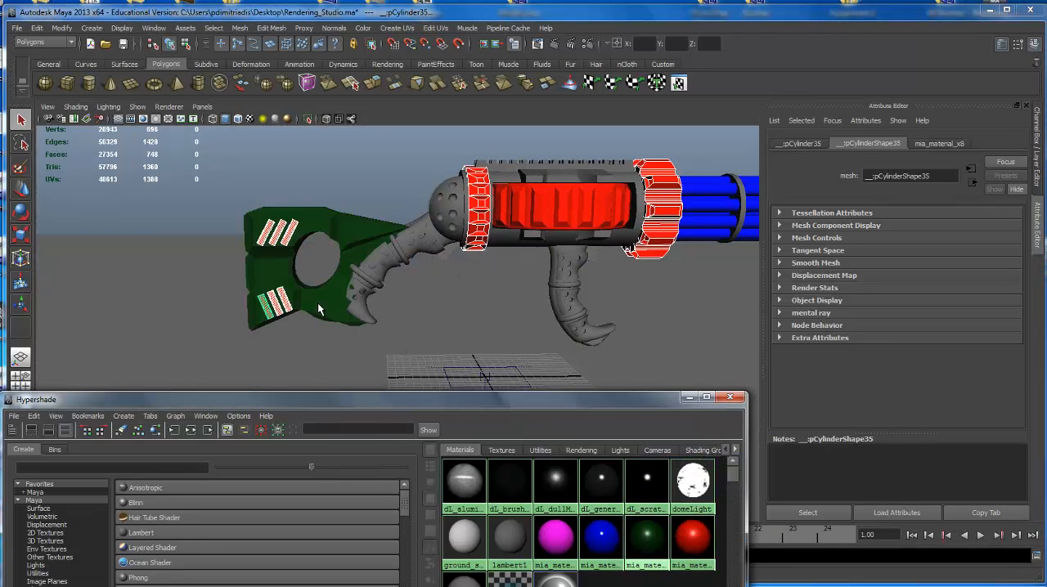
middle_drag(652, 543, 448, 248)
middle_drag(648, 542, 564, 251)
middle_drag(648, 539, 582, 257)
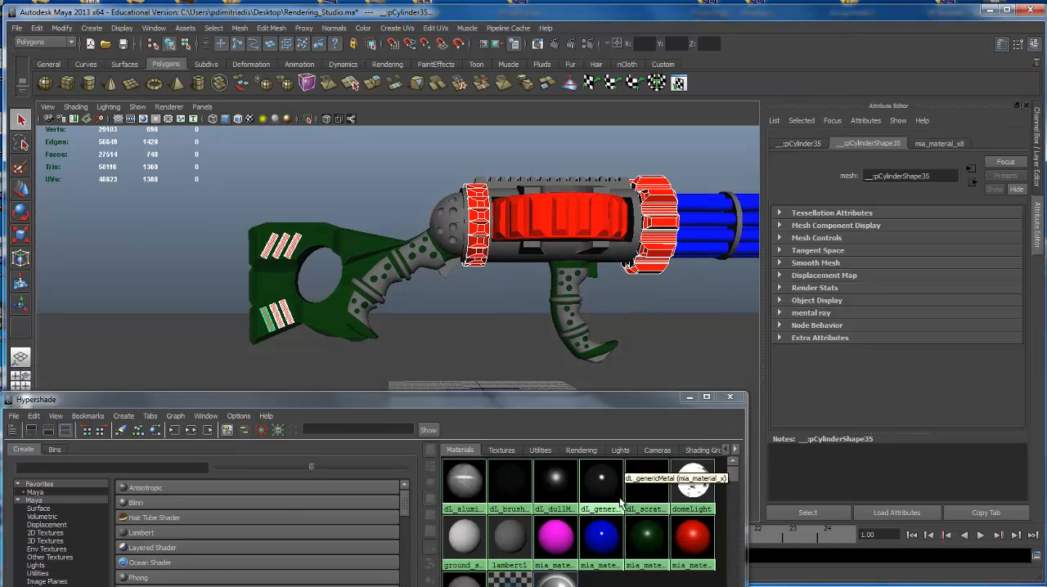
middle_drag(648, 538, 569, 279)
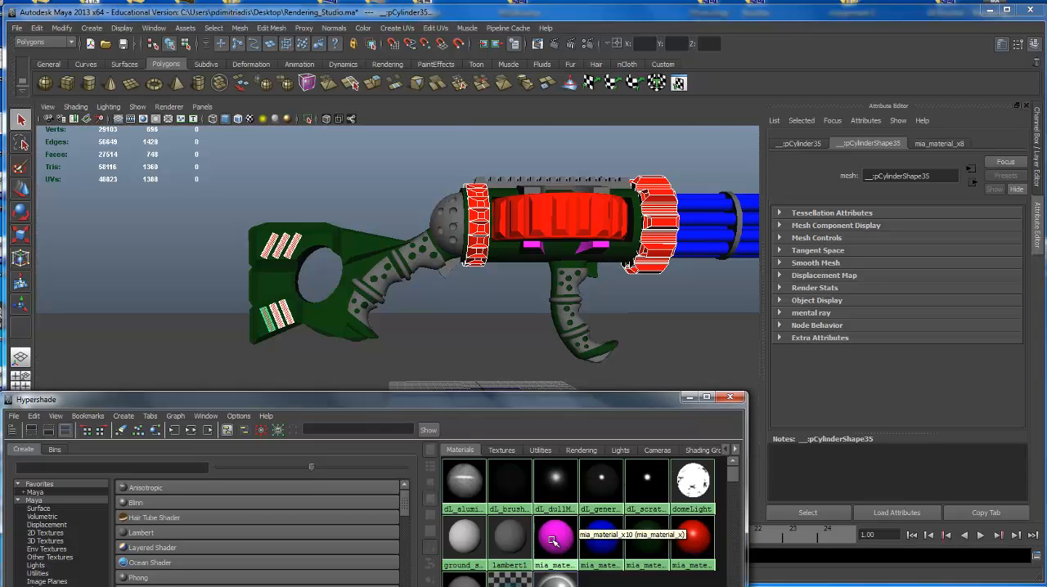
Assign magenta mia_material_x10 to the top rail and drum brackets, and dark green mia_material_x12 to the body's rounded rear cap.
middle_drag(550, 537, 584, 283)
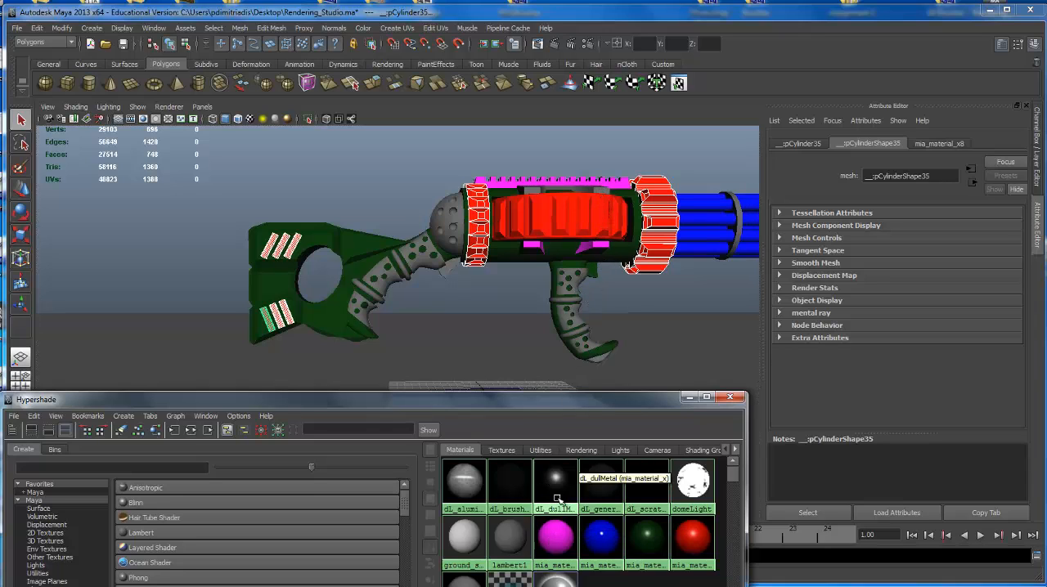
middle_drag(557, 538, 602, 191)
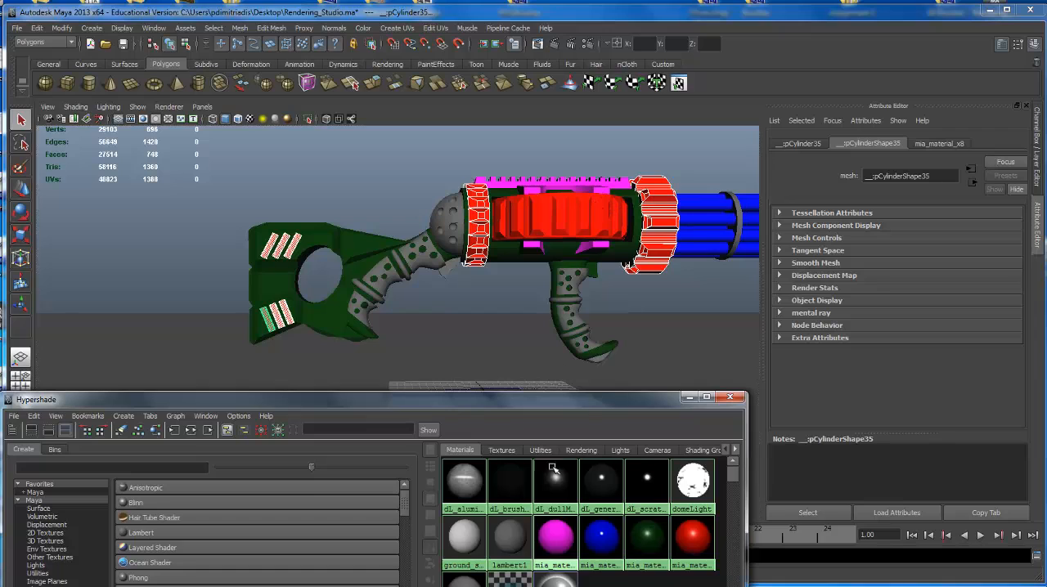
middle_drag(652, 543, 503, 311)
middle_drag(445, 220, 445, 222)
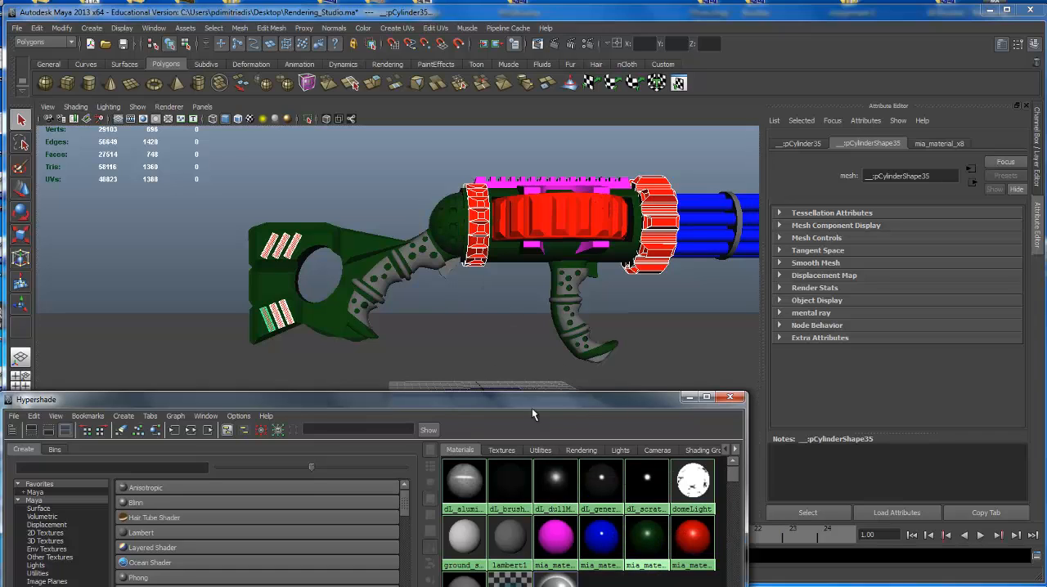
Assign red mia_material_x8 to the grey segments and rings of both grips and to the front grip's end piece.
click(424, 260)
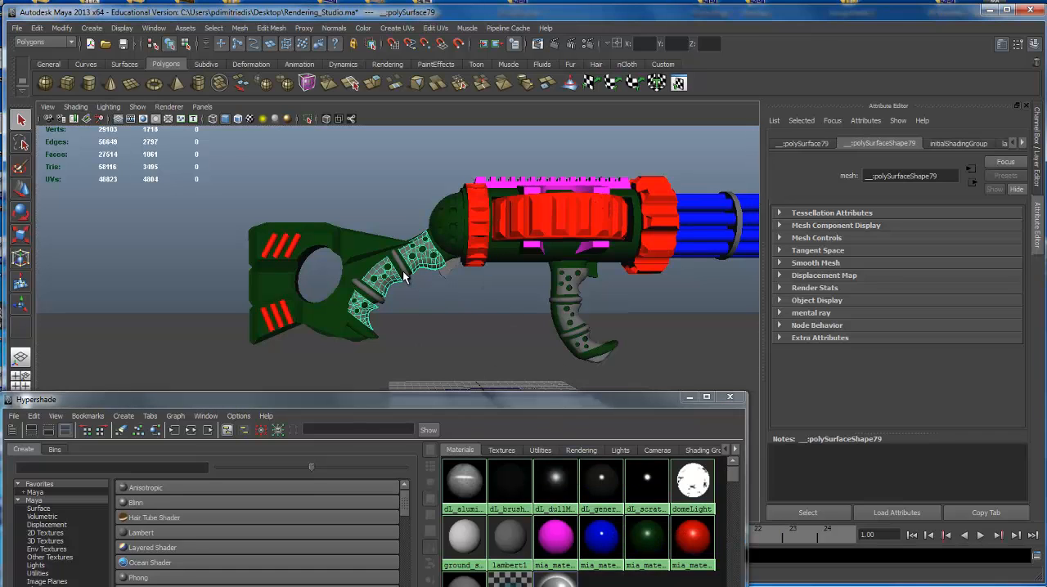
shift+click(402, 271)
shift+click(381, 295)
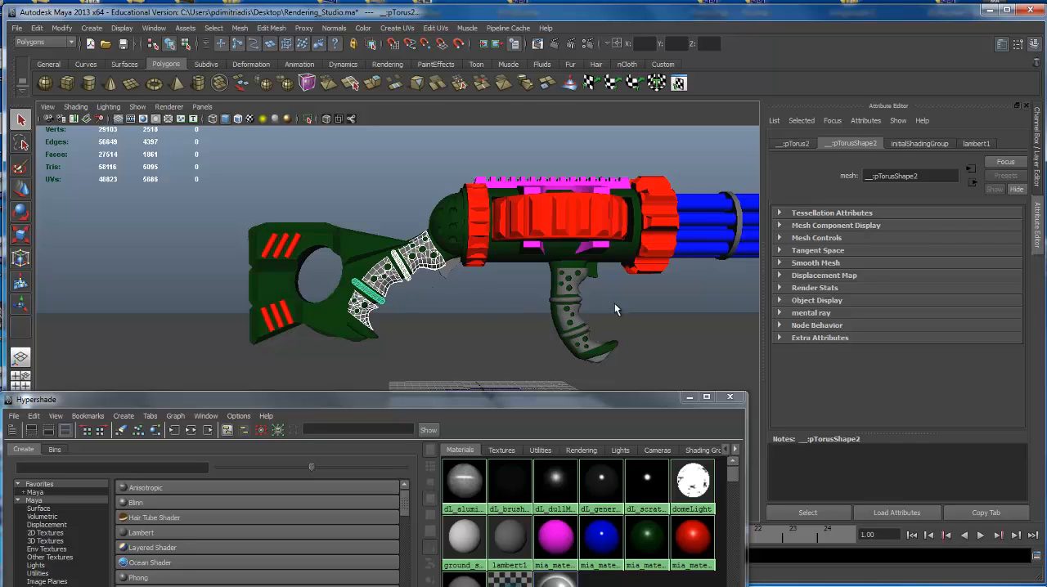
alt+middle_drag(614, 303, 373, 288)
shift+click(356, 287)
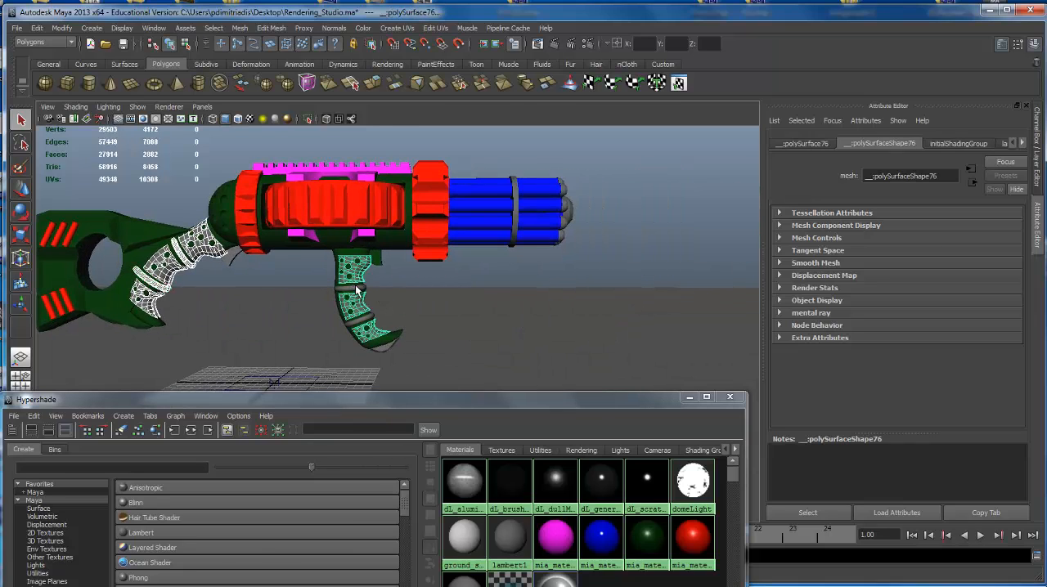
shift+click(355, 288)
shift+click(384, 342)
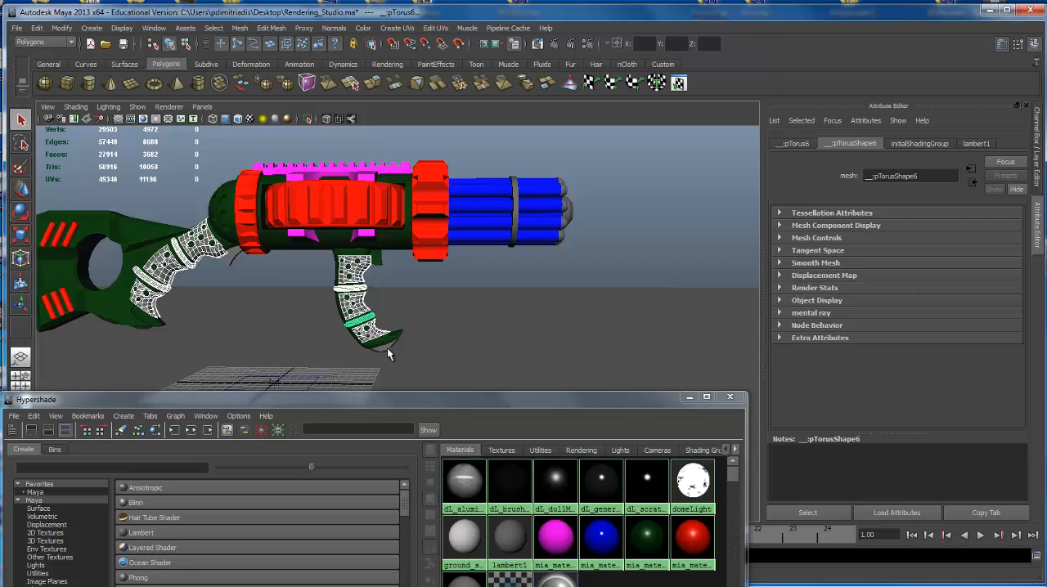
right_drag(692, 541, 694, 460)
Assign red mia_material_x8 to the ring around the blue barrels, all barrel tips, and the central muzzle.
alt+drag(594, 325, 497, 307)
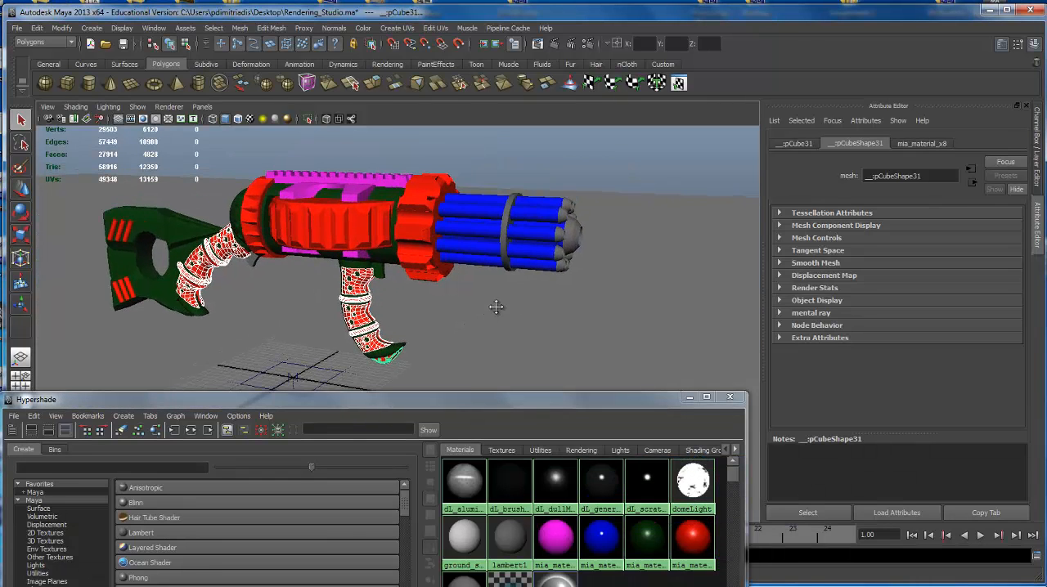
click(527, 203)
alt+drag(546, 214, 525, 262)
shift+click(524, 254)
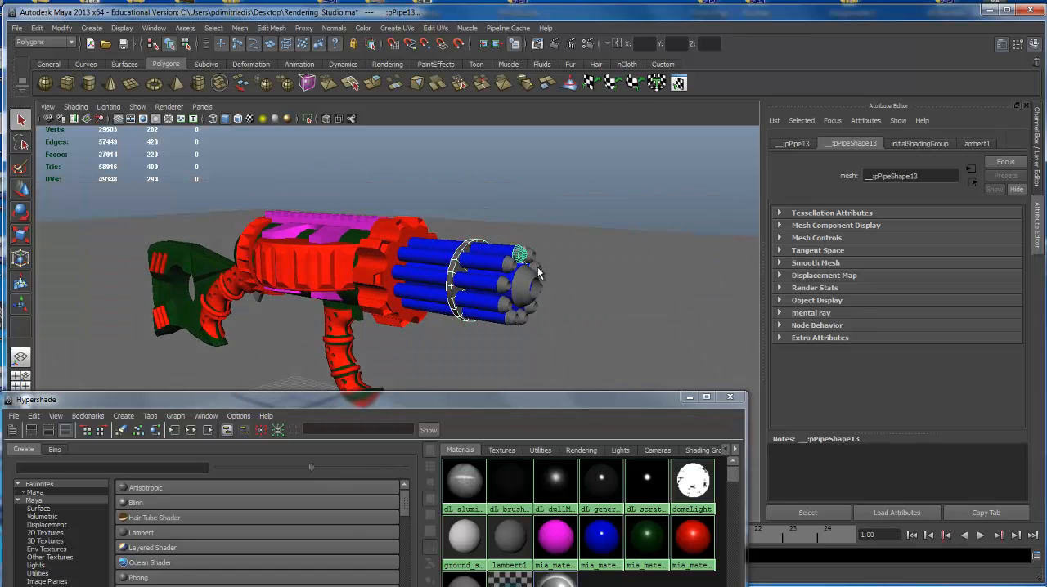
shift+click(512, 269)
shift+click(507, 287)
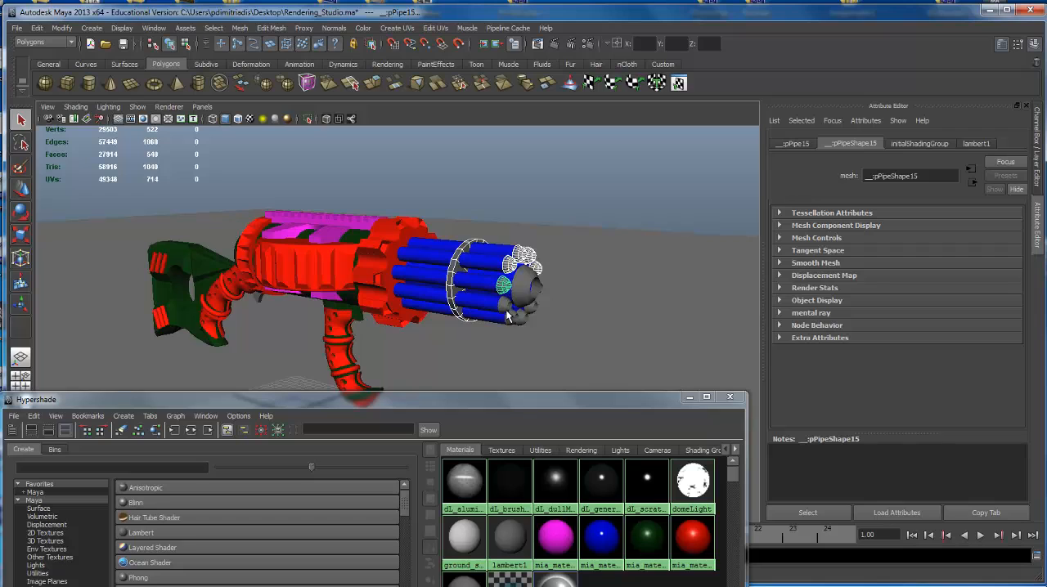
shift+click(506, 306)
shift+click(519, 301)
shift+click(519, 320)
shift+click(525, 317)
shift+click(533, 310)
mouse_move(546, 285)
alt+mouse_down()
mouse_move(533, 289)
mouse_move(542, 292)
alt+mouse_up()
shift+click(538, 295)
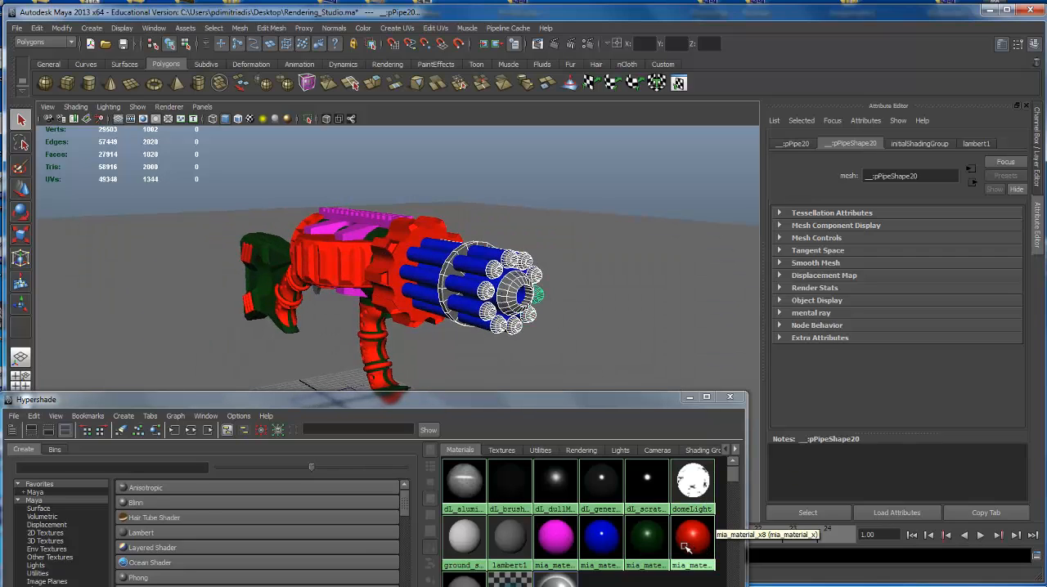
alt+drag(551, 319, 607, 271)
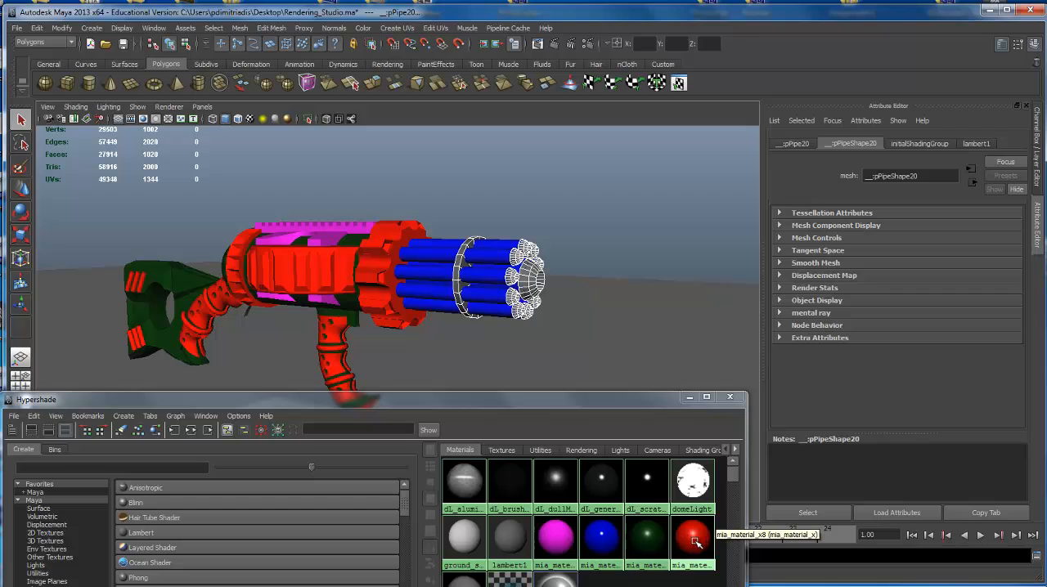
right_click(695, 537)
right_drag(696, 520, 694, 458)
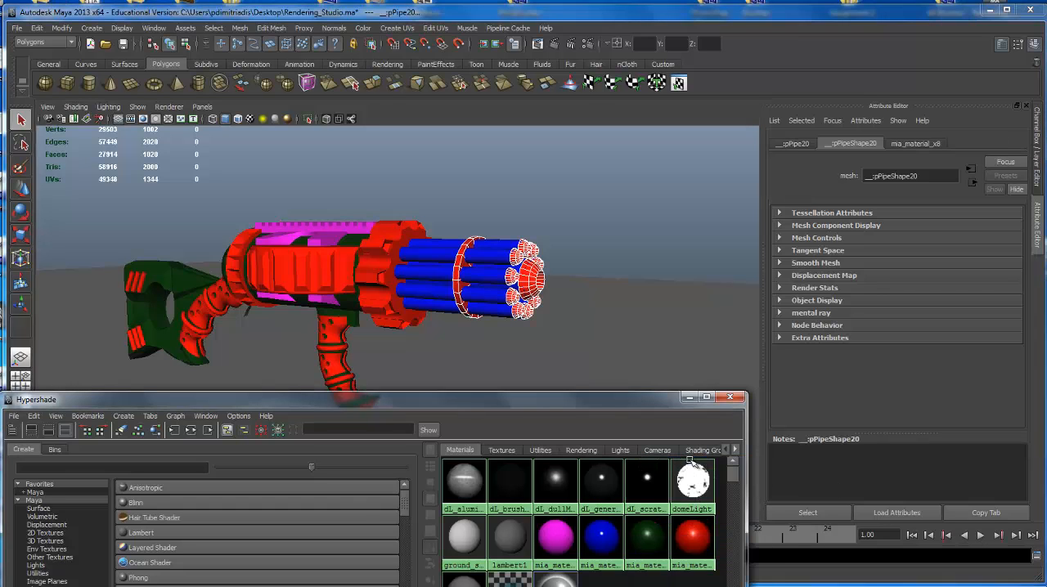
Close the Hypershade and show all hidden objects in the scene.
click(627, 338)
scroll(454, 295, down, 3)
alt+drag(453, 287, 556, 296)
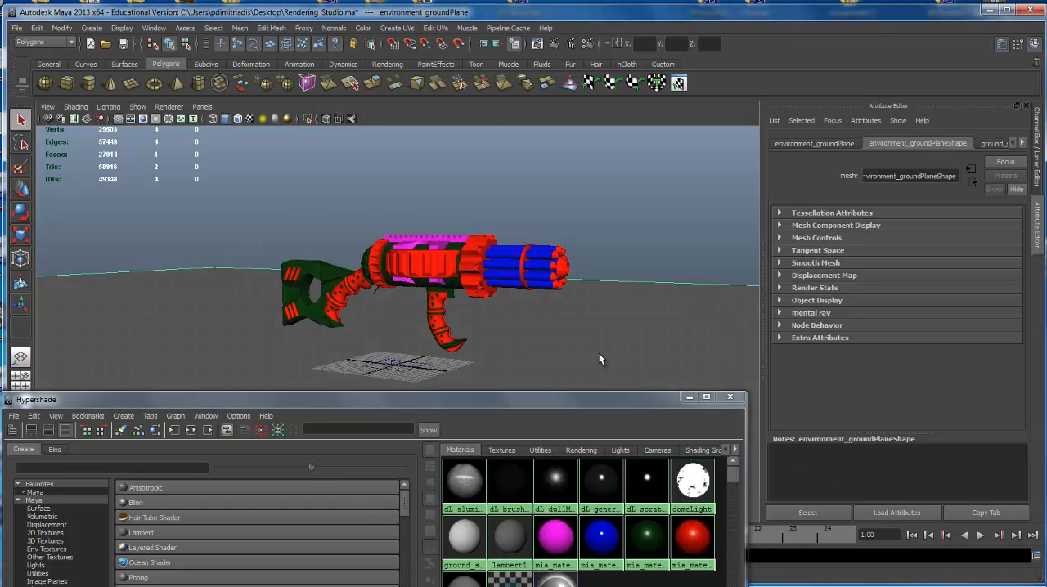
click(729, 397)
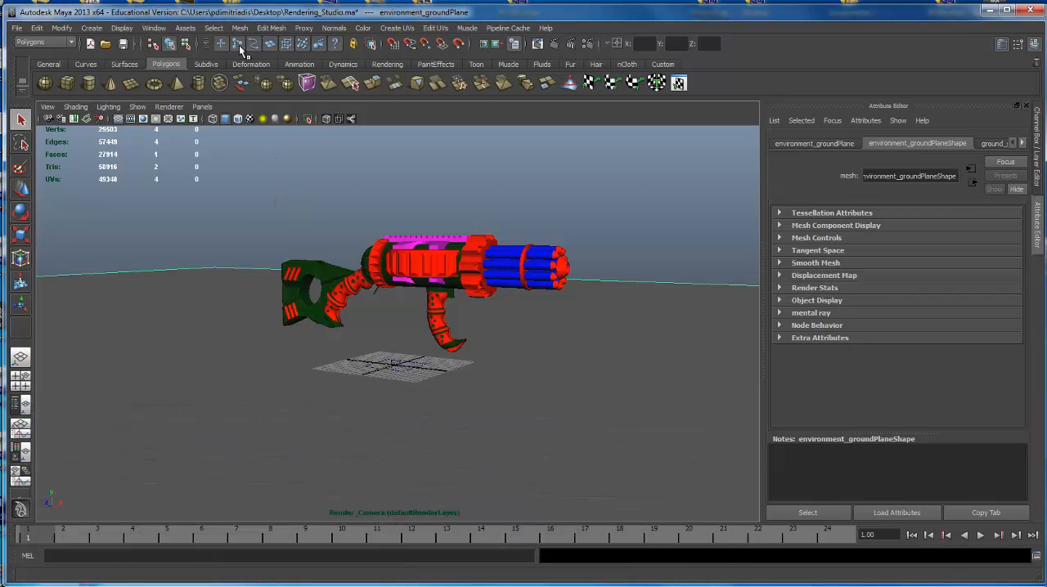
click(122, 27)
mouse_move(131, 96)
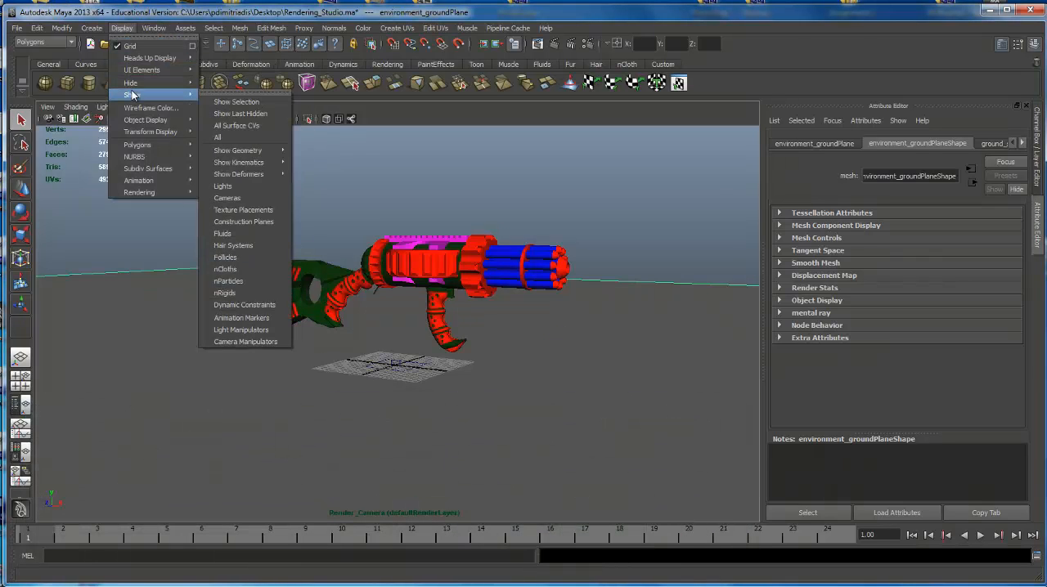
click(233, 137)
Turn on the camera's resolution gate and frame the whole rifle inside it at a three-quarter angle.
alt+drag(527, 297, 494, 325)
alt+right_drag(493, 324, 710, 327)
alt+drag(601, 306, 535, 297)
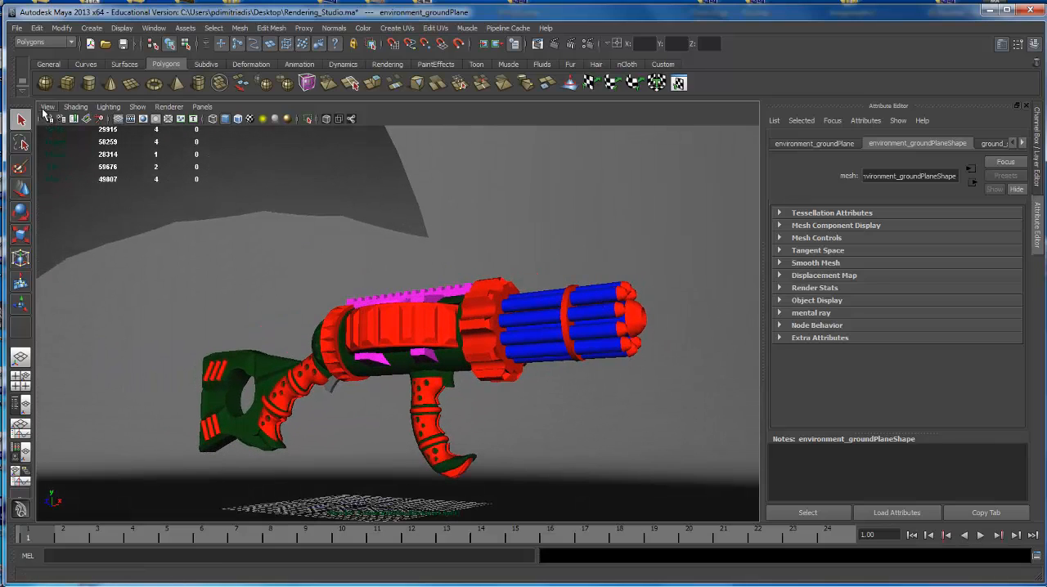
click(48, 107)
mouse_move(81, 238)
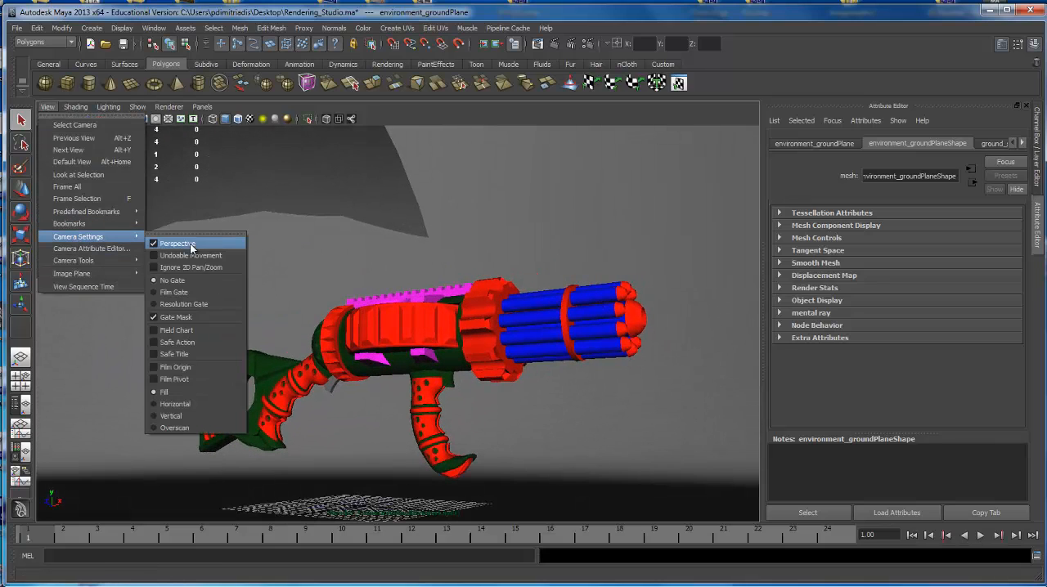
click(177, 306)
alt+drag(448, 294, 444, 286)
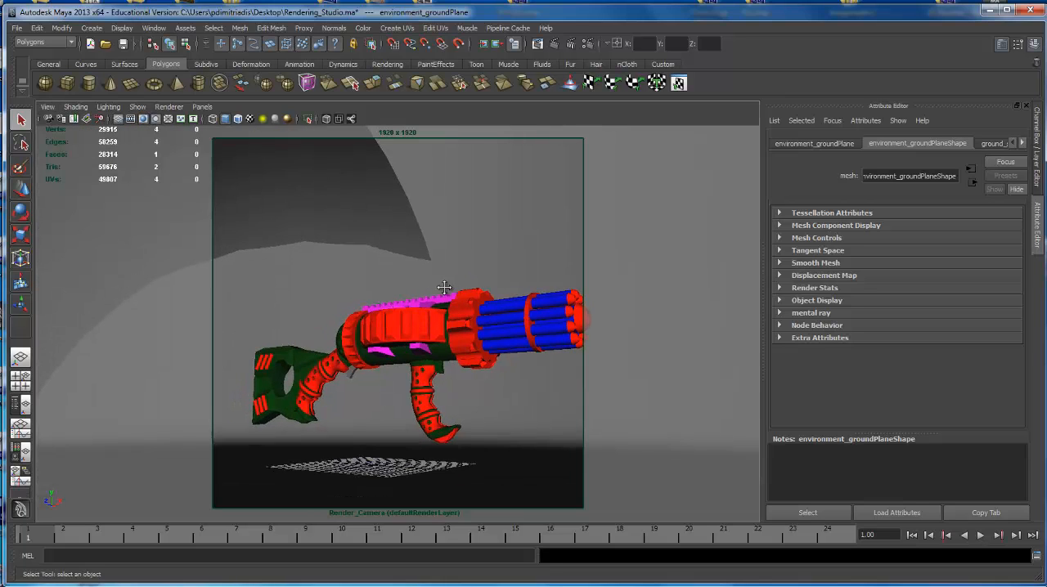
alt+middle_drag(444, 286, 421, 245)
mouse_move(421, 244)
alt+mouse_down()
mouse_move(401, 250)
mouse_move(421, 248)
alt+mouse_up()
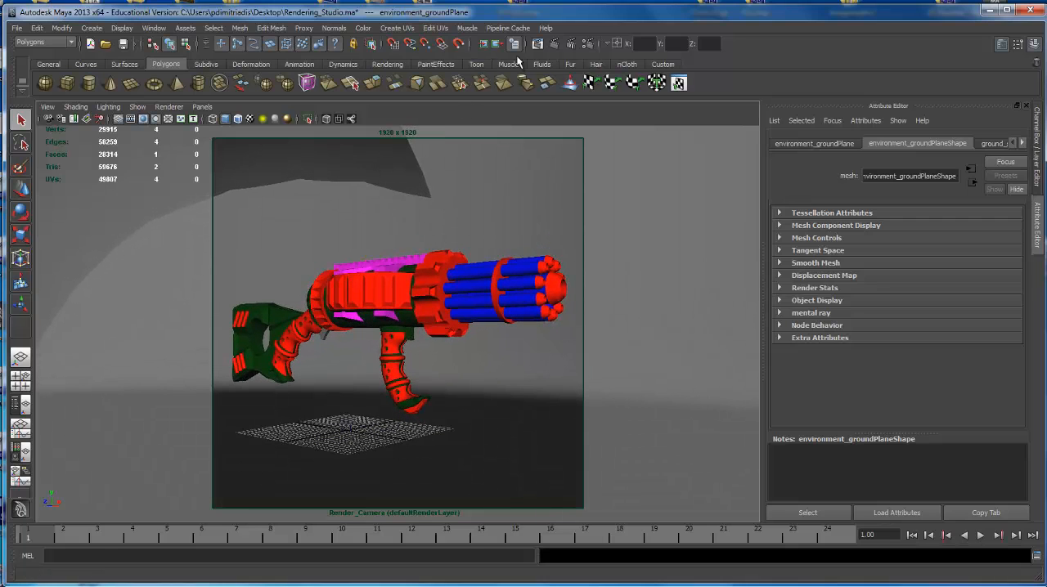
Render the framed rifle with mental ray and reposition the Render View window.
click(537, 44)
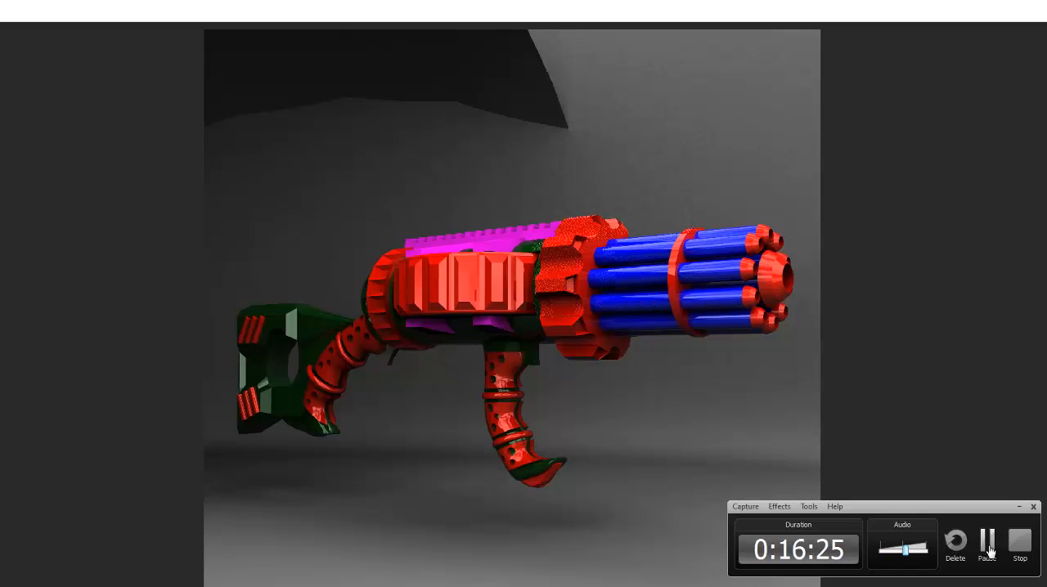
click(988, 547)
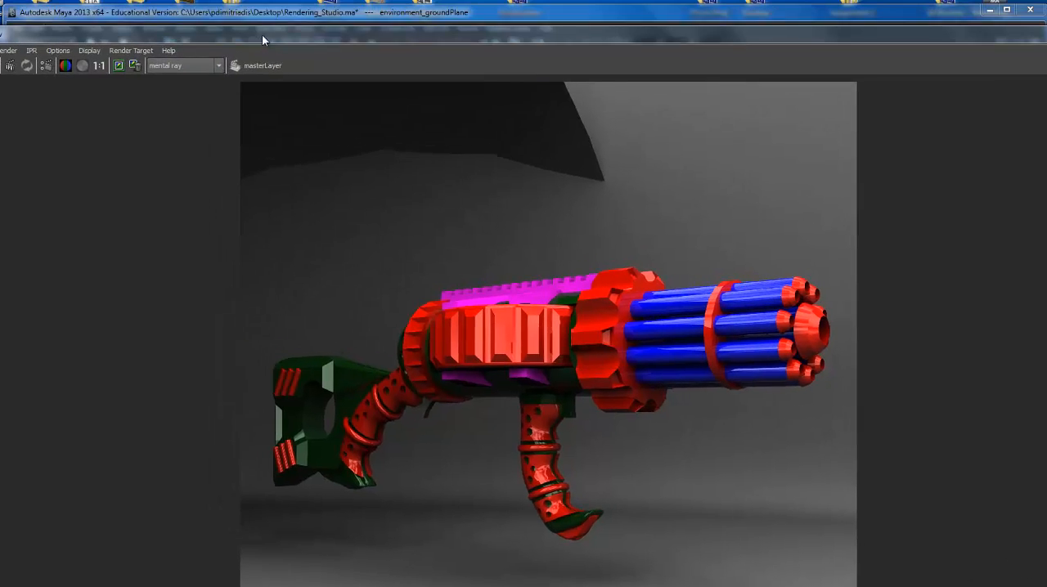
drag(263, 35, 326, 20)
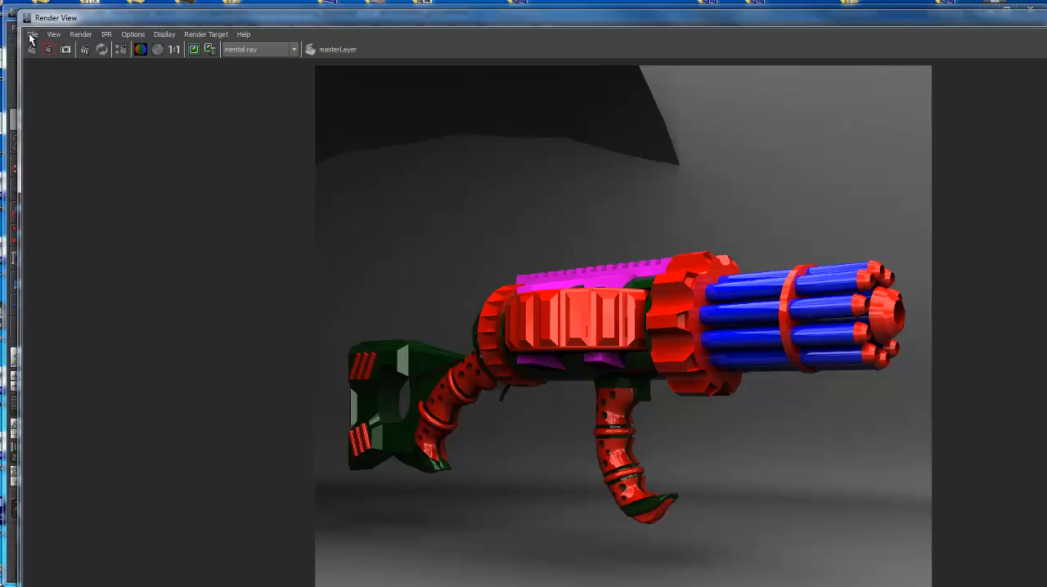
Start saving the rendered image and enter Test as its file name.
click(33, 34)
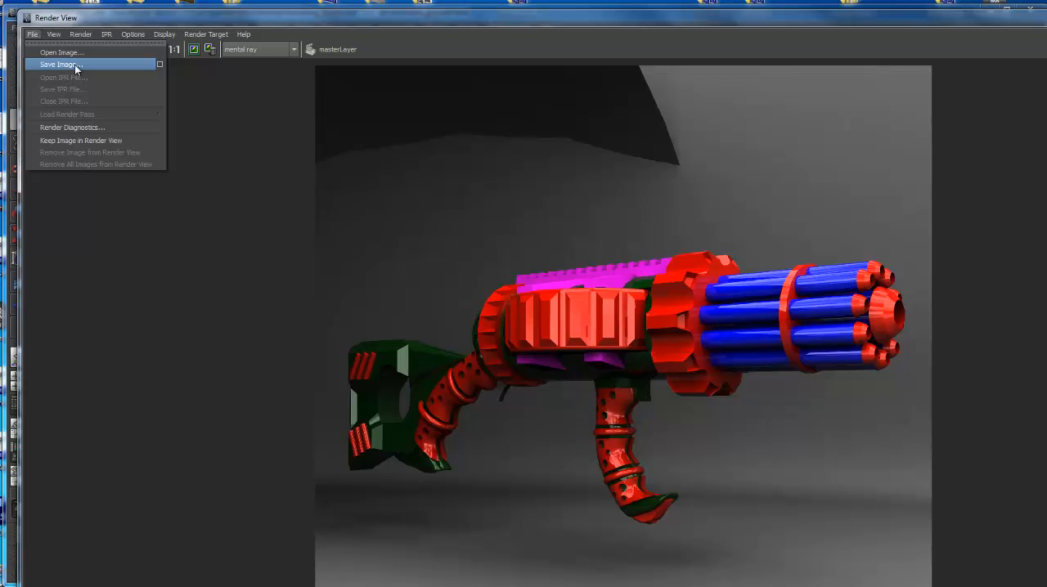
click(75, 65)
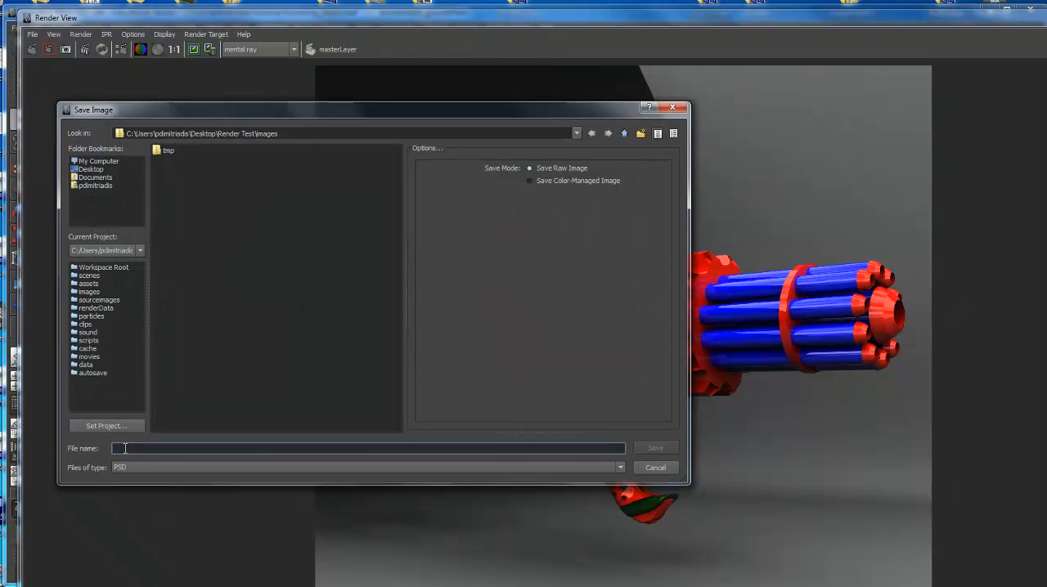
text(Test)
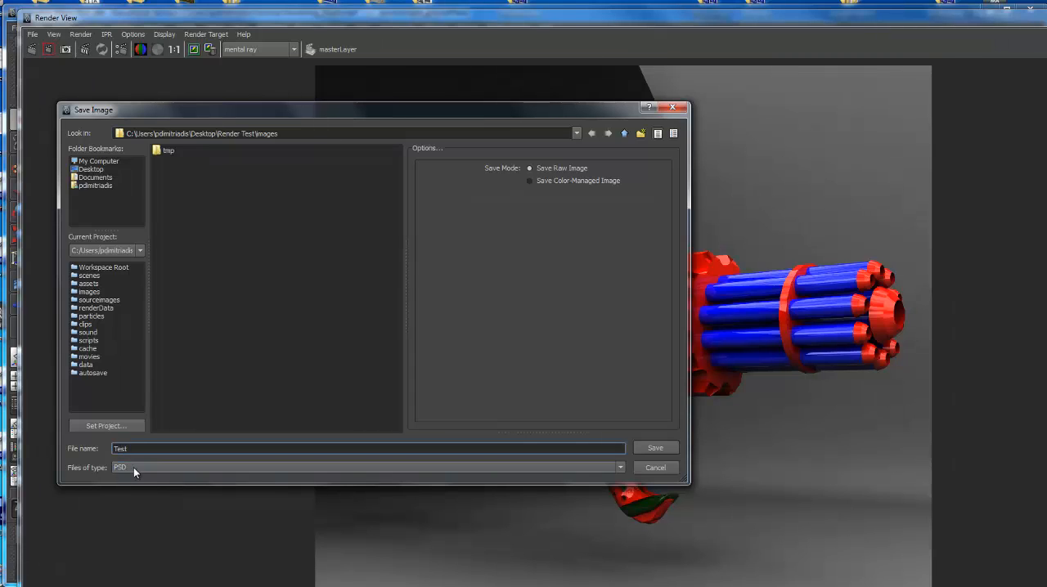
Try to save the rendered image as Test on the Desktop in PSD format.
click(97, 170)
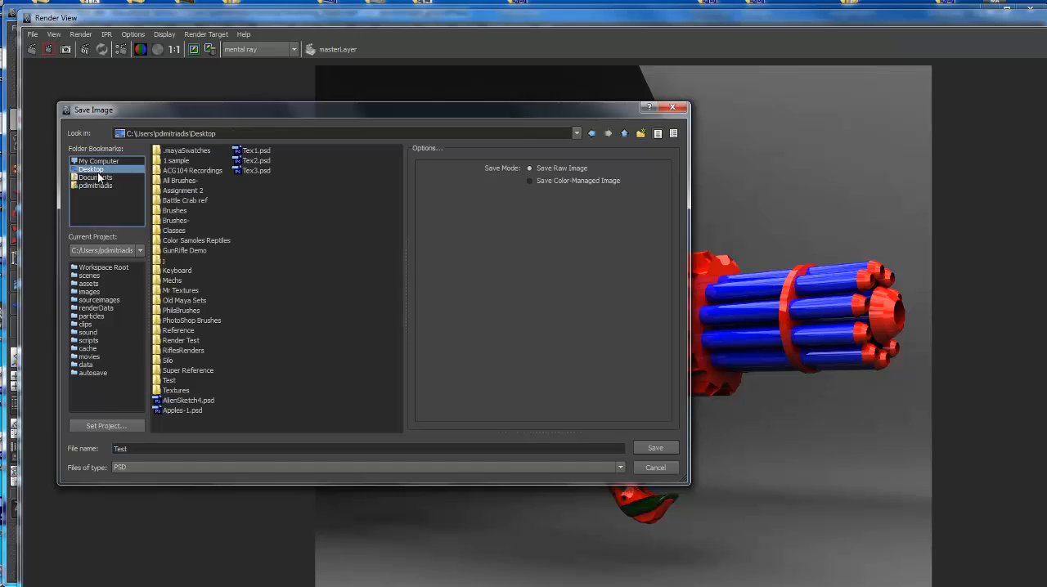
click(658, 448)
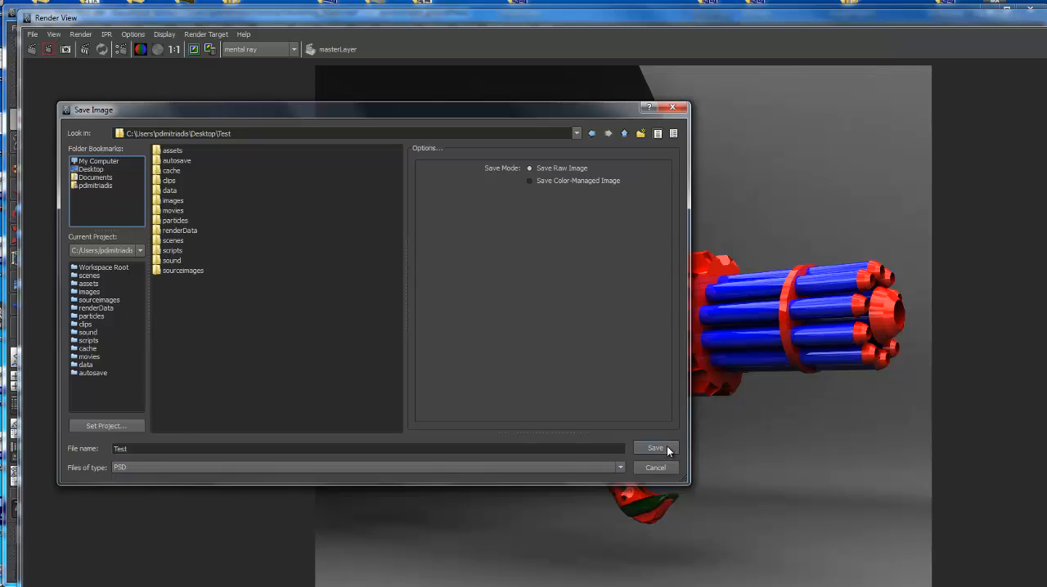
click(99, 170)
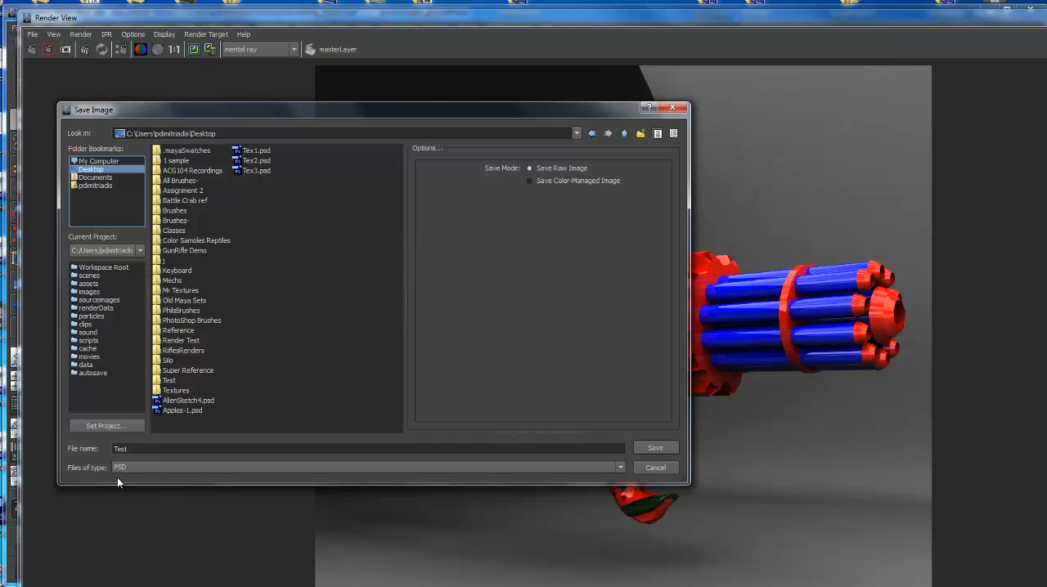
click(656, 446)
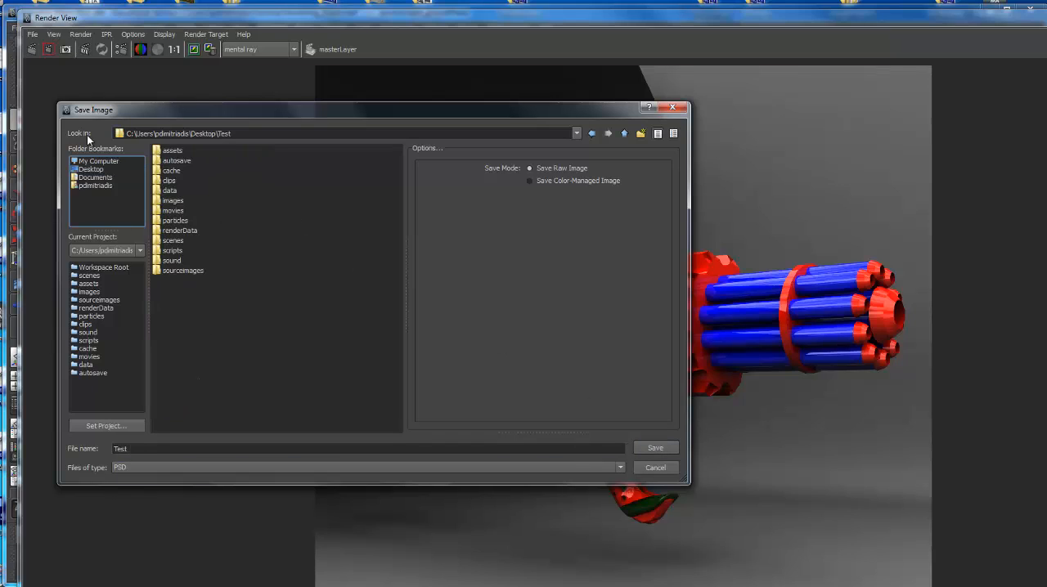
drag(209, 110, 235, 97)
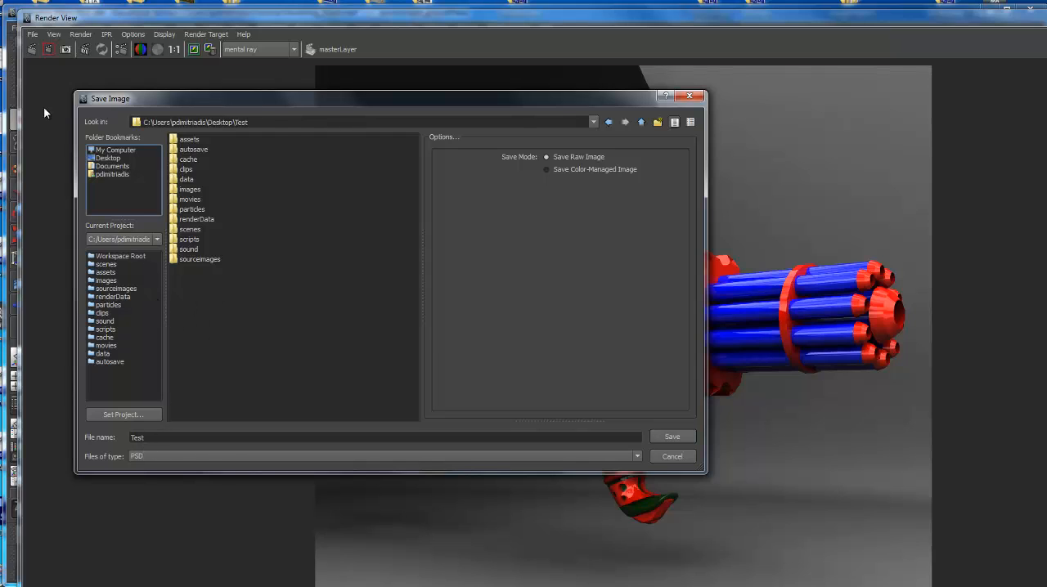
click(107, 157)
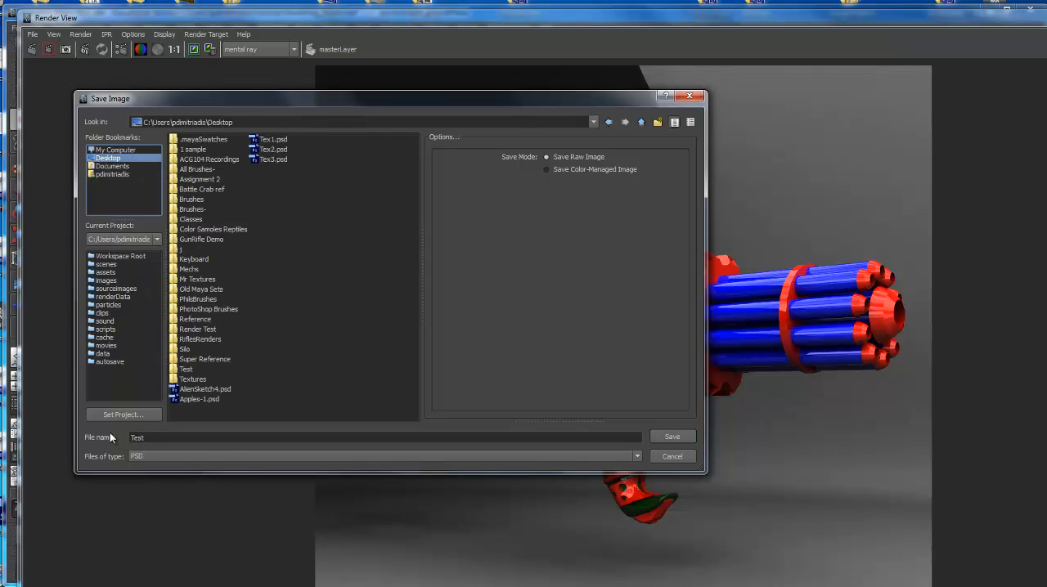
click(673, 438)
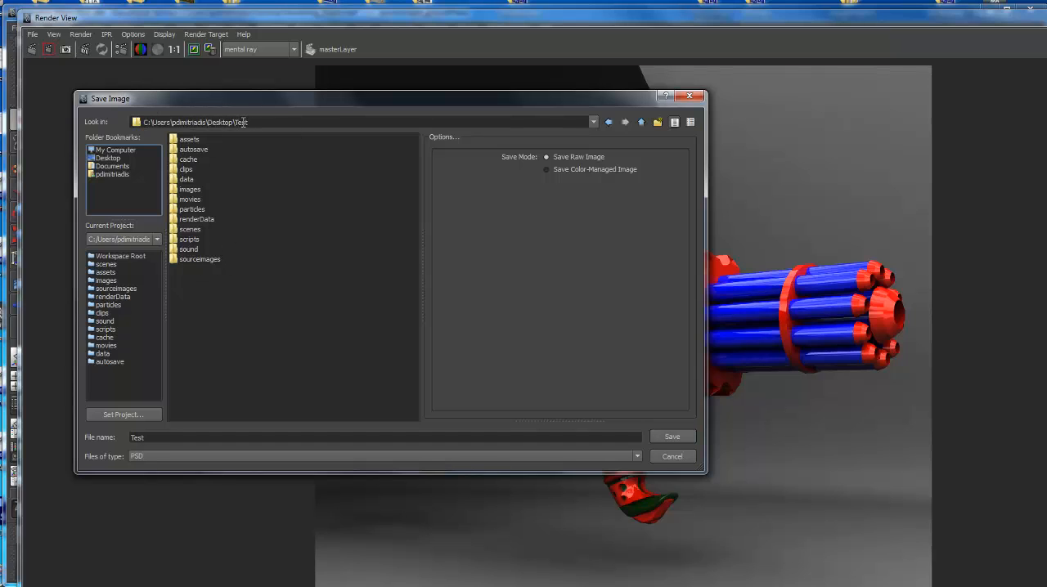
click(103, 158)
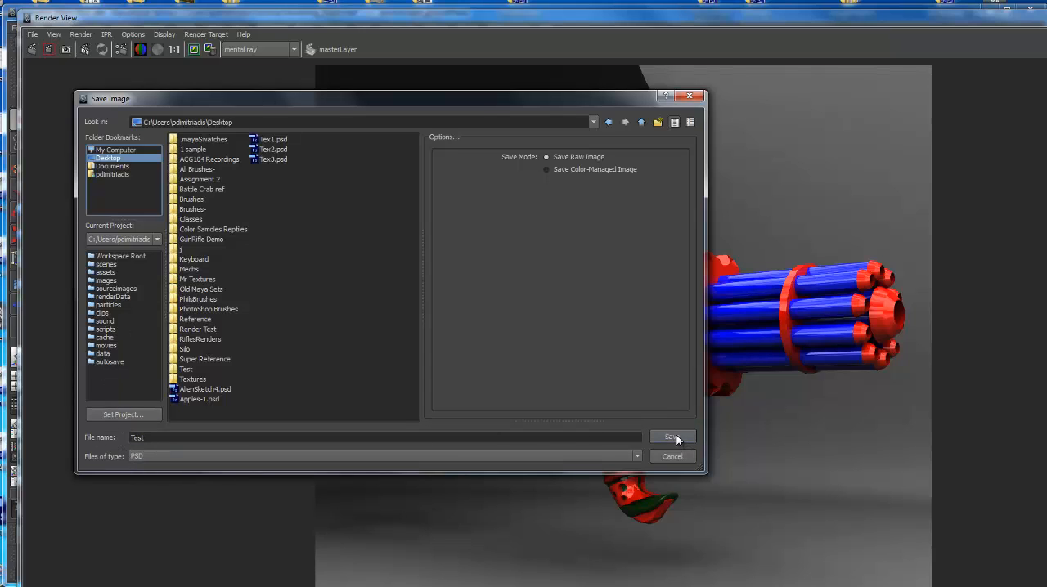
Save the Test image as a raw PSD to the BOXX (E:) drive.
click(125, 152)
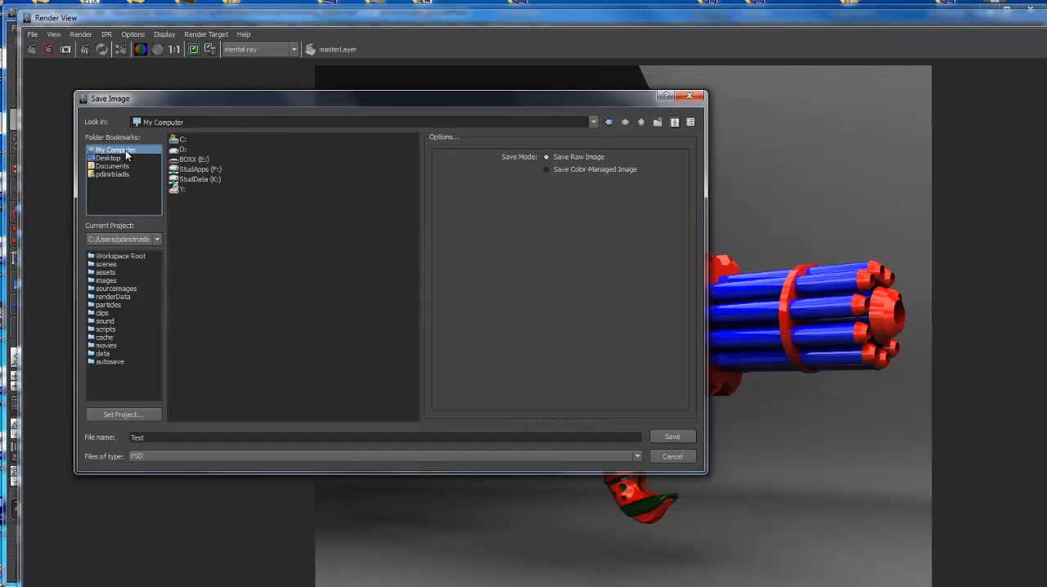
double_click(187, 160)
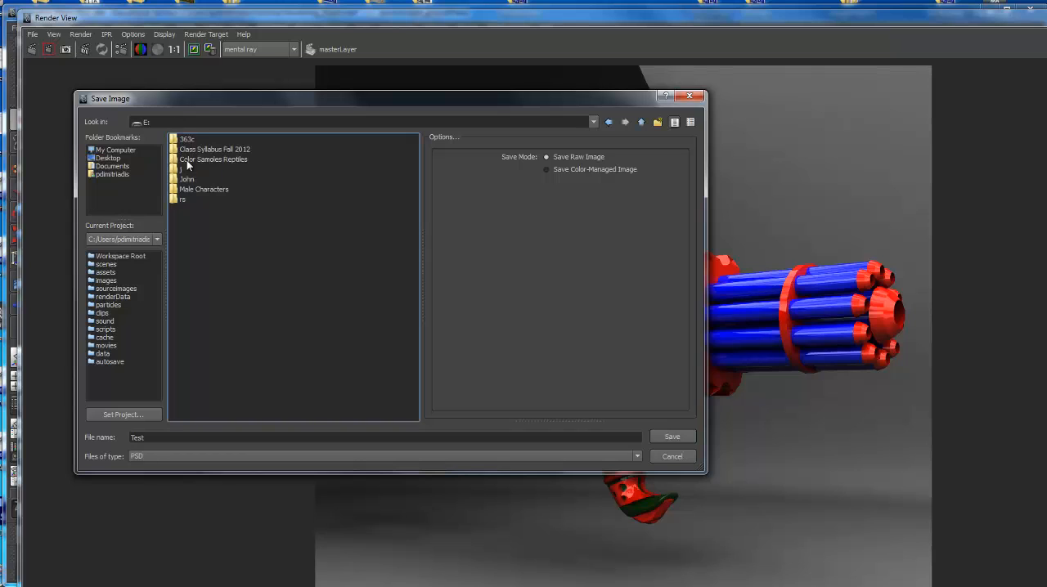
click(685, 436)
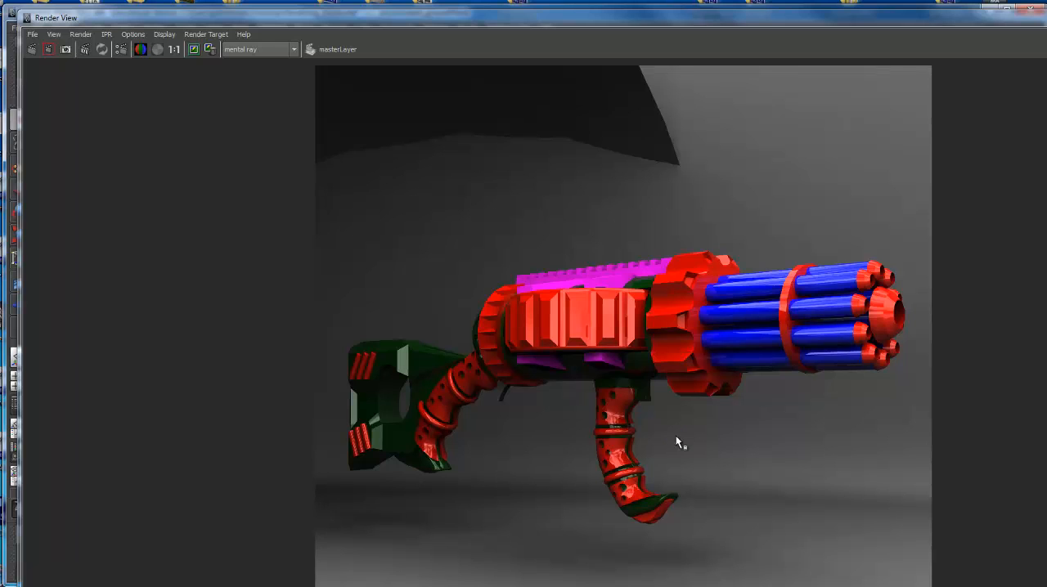
Save the rendered image again as Test in TIFF format on the E: drive.
click(33, 34)
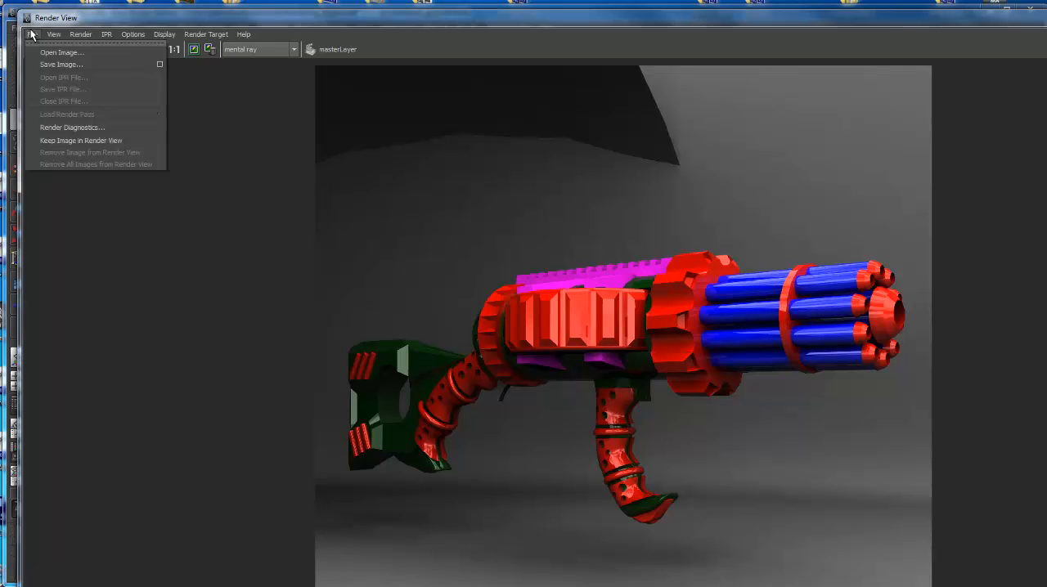
click(55, 67)
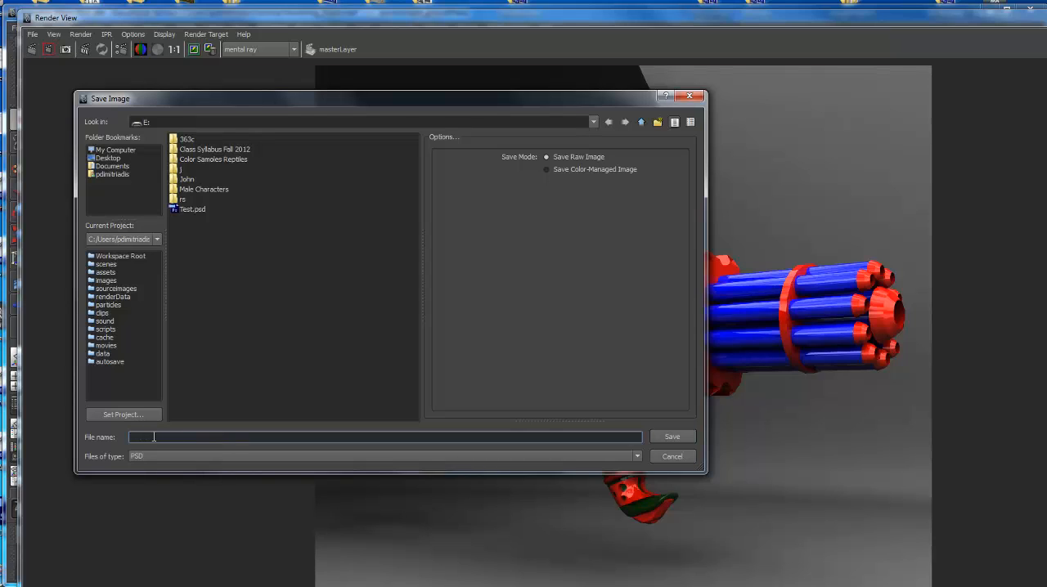
text(Test)
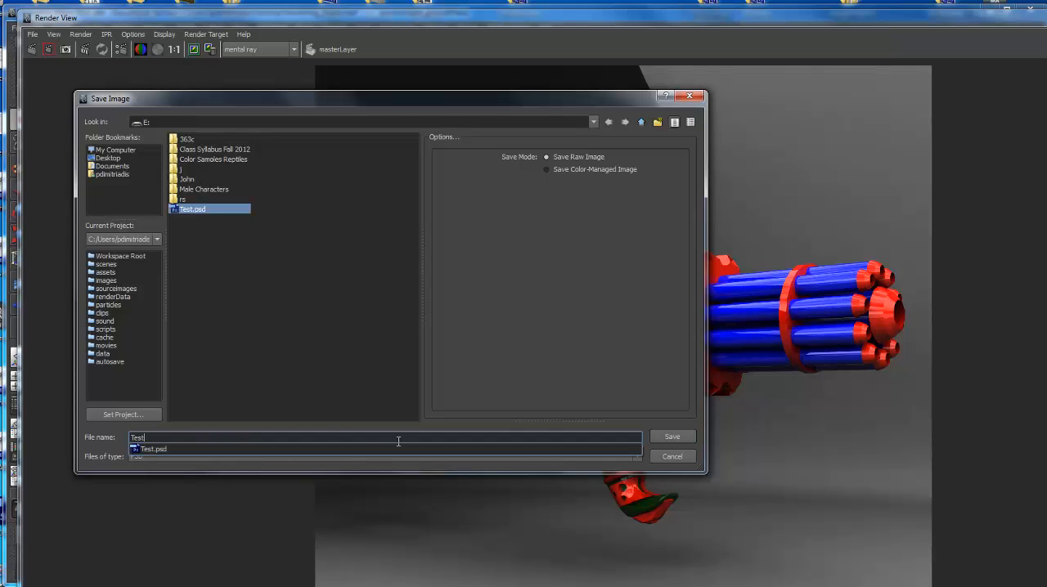
click(631, 456)
click(631, 457)
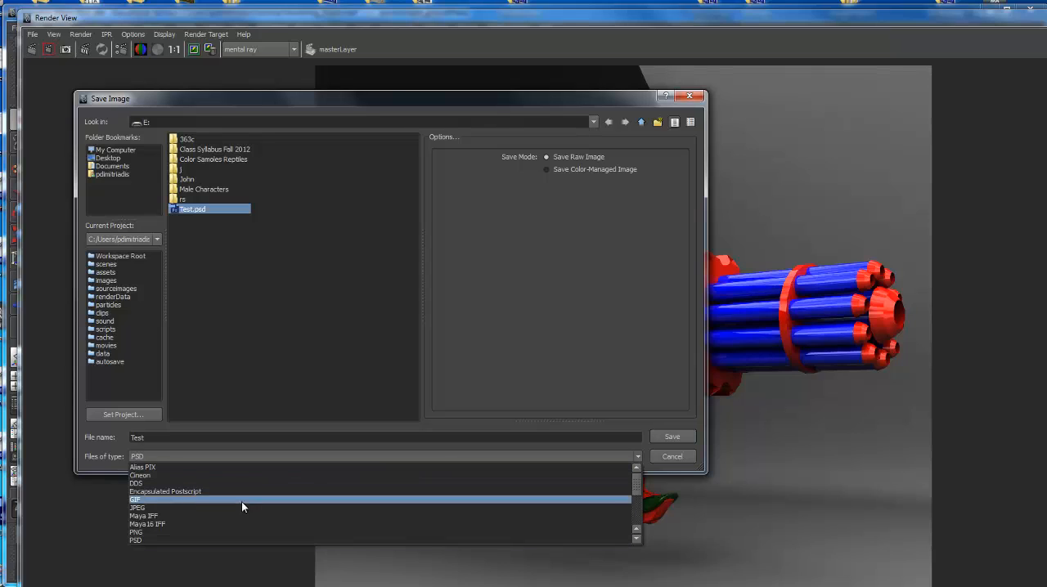
click(164, 517)
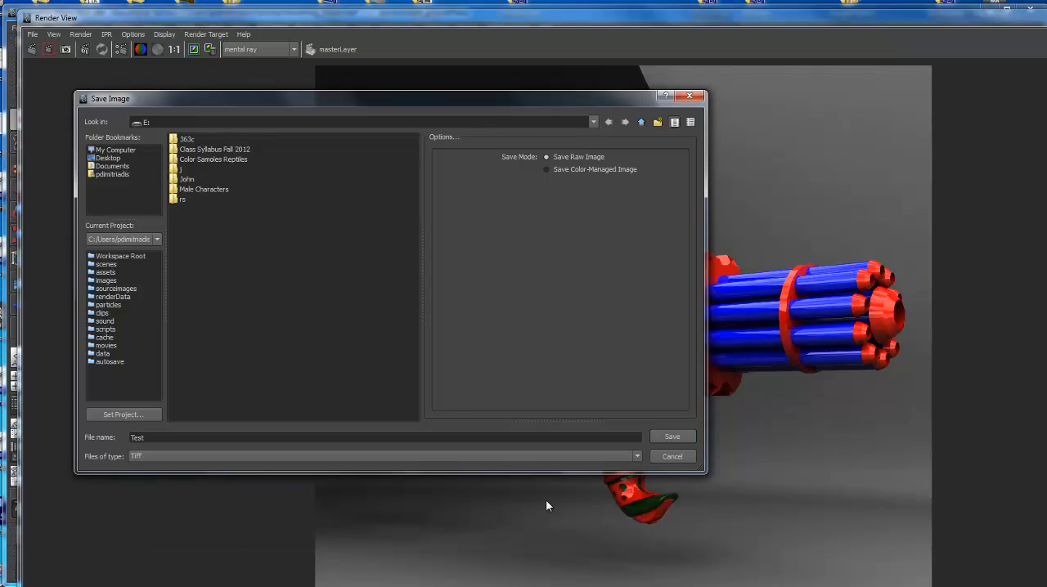
click(679, 438)
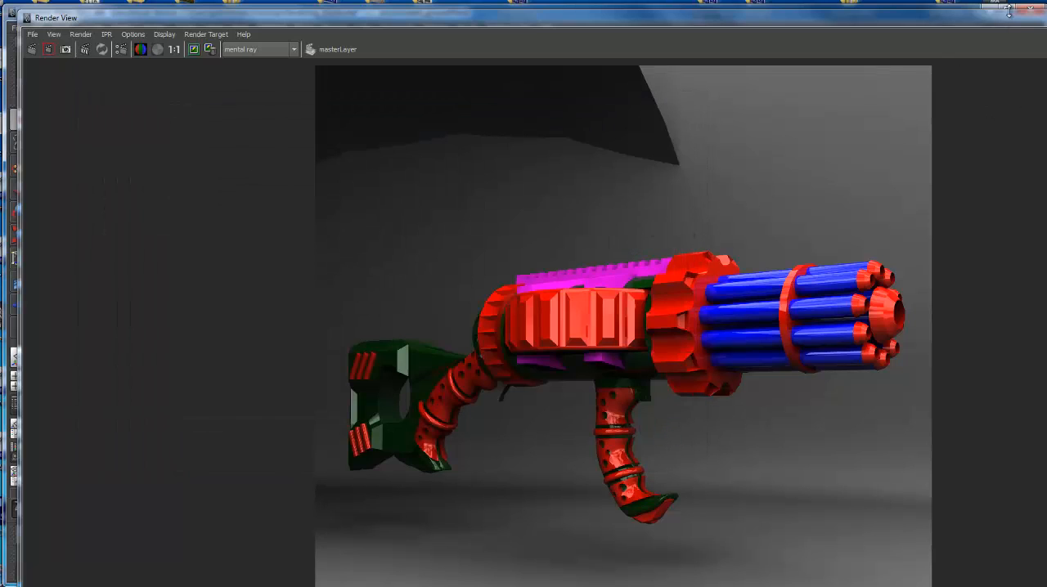
Minimize Maya and open Test.psd from the BOXX (E:) drive in Photoshop.
drag(1015, 23, 894, 37)
click(1045, 29)
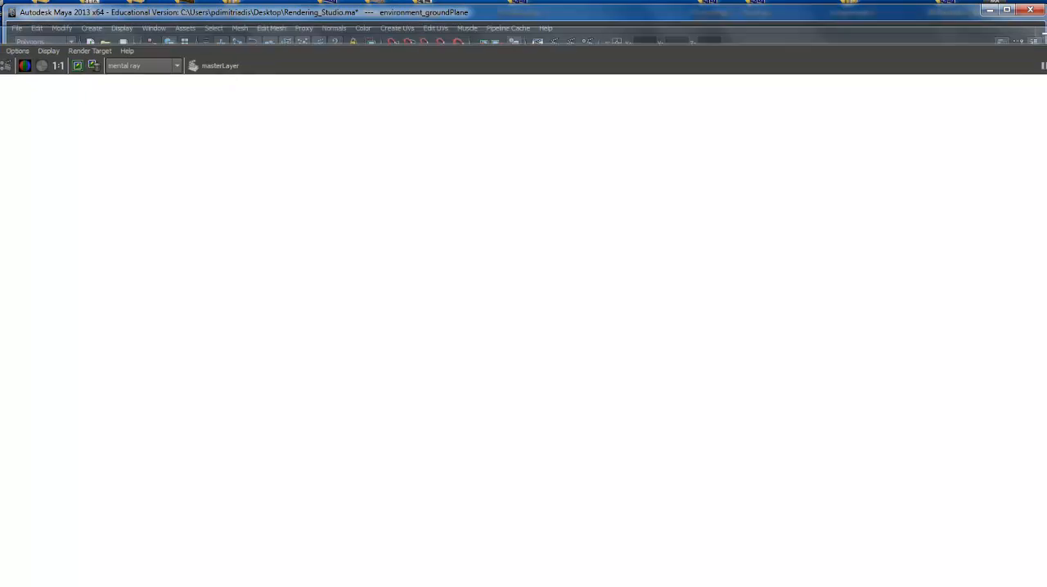
click(991, 10)
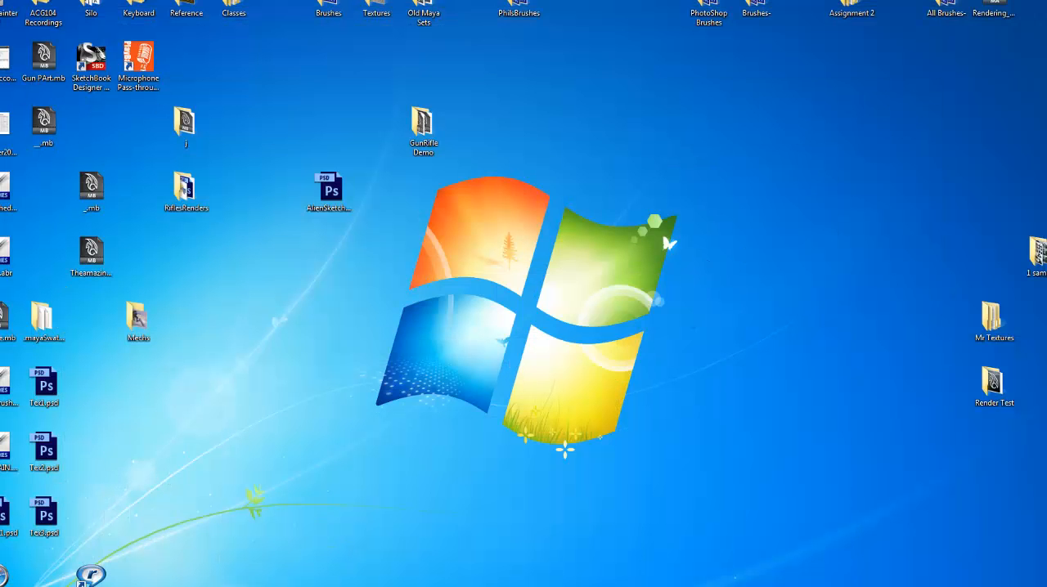
key(super+e)
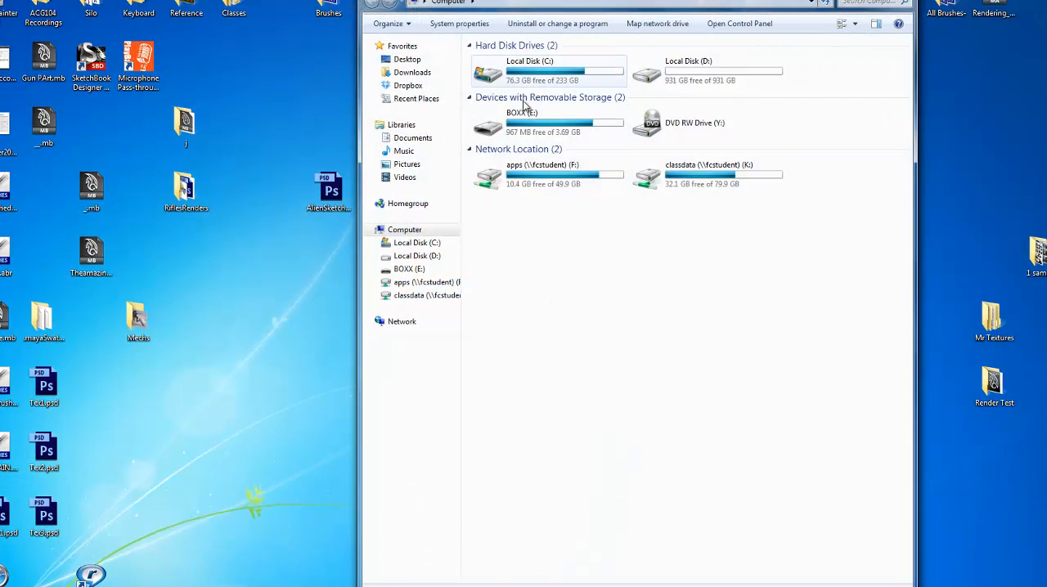
double_click(535, 124)
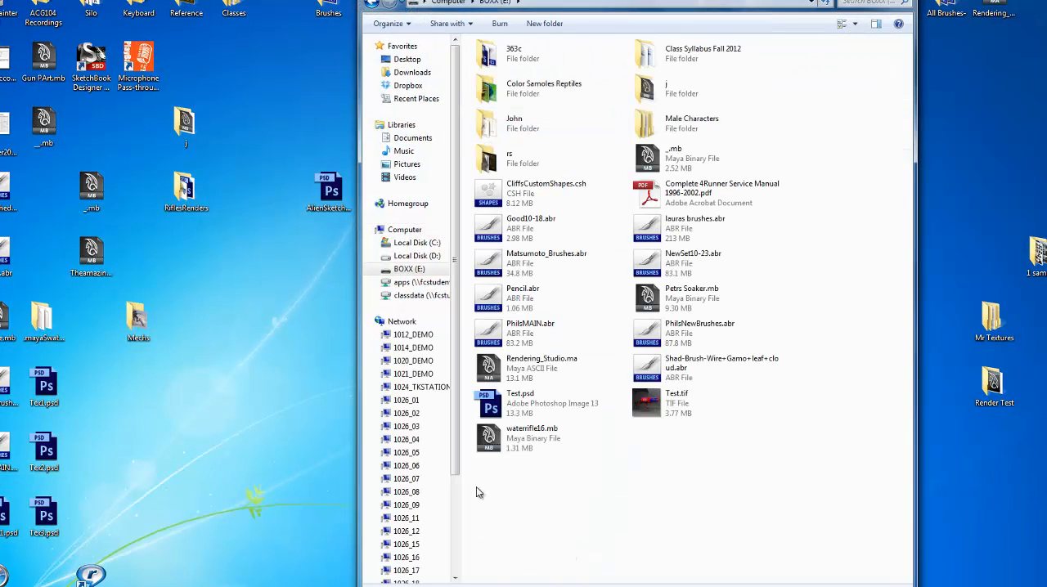
click(528, 403)
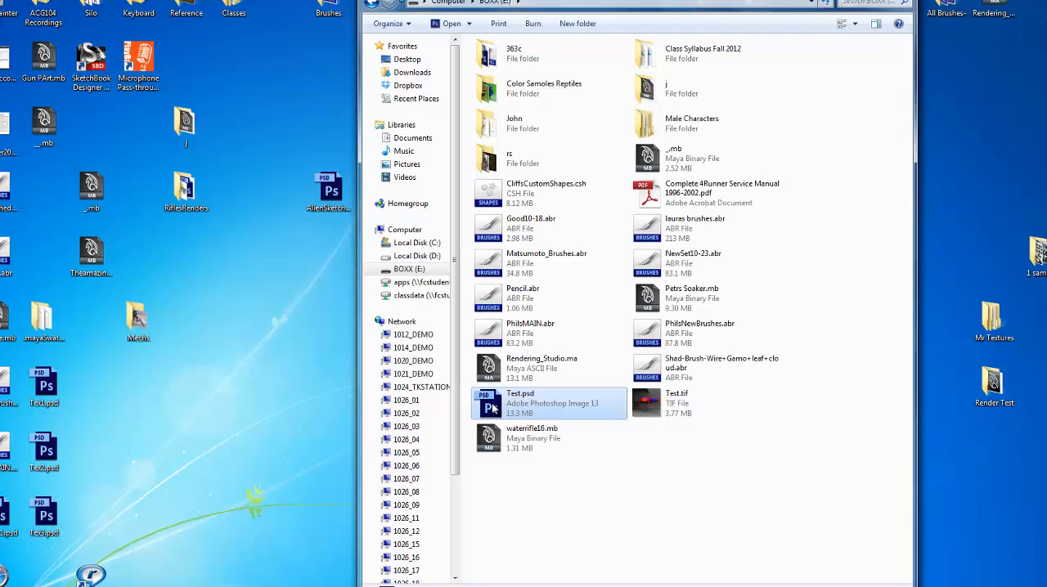
double_click(493, 408)
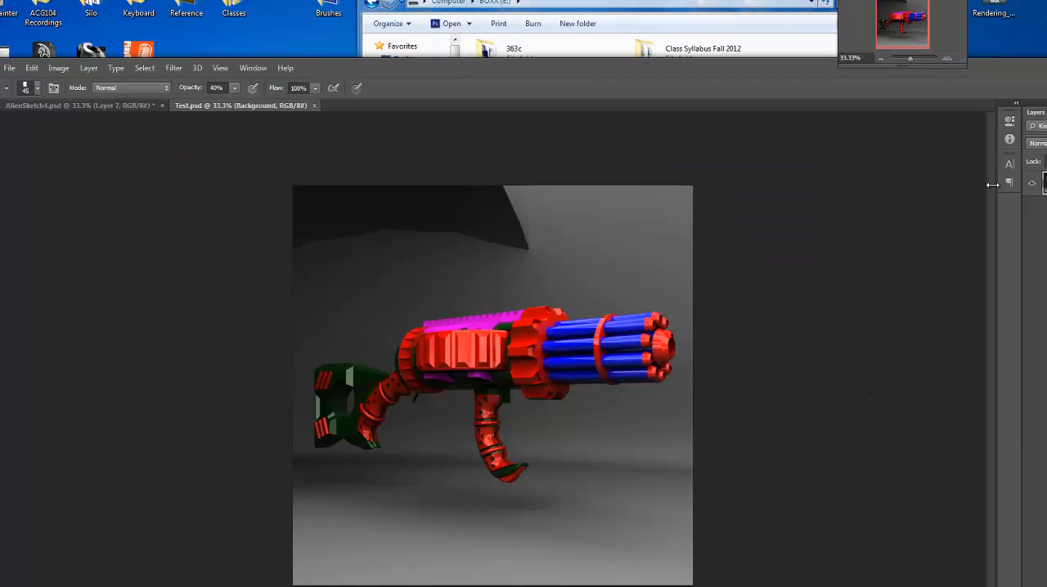
Reposition the Photoshop window to reveal the layer controls and switch the Background layer's full lock on and off.
drag(975, 67, 966, 10)
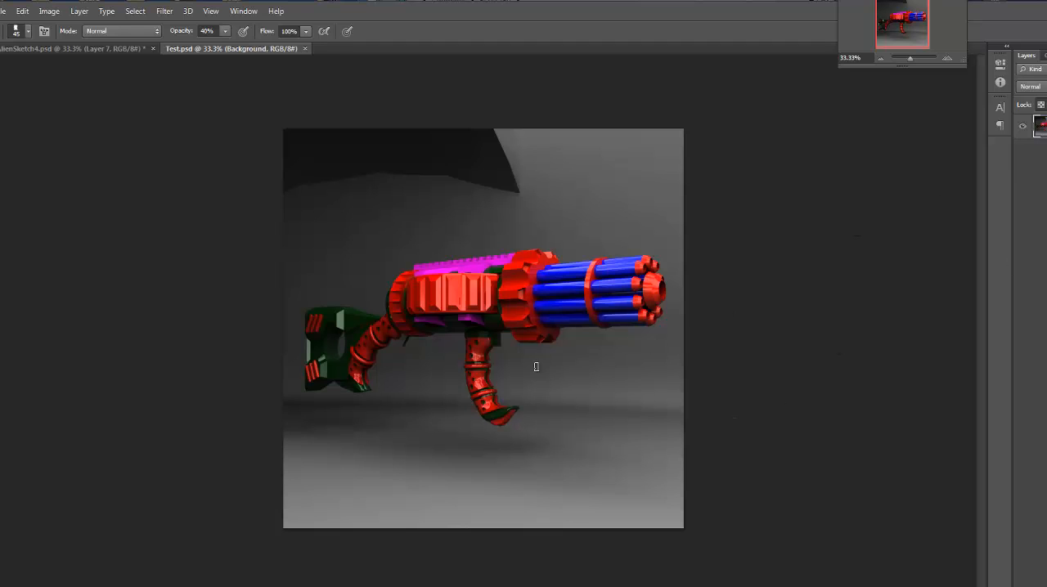
drag(776, 13, 629, 41)
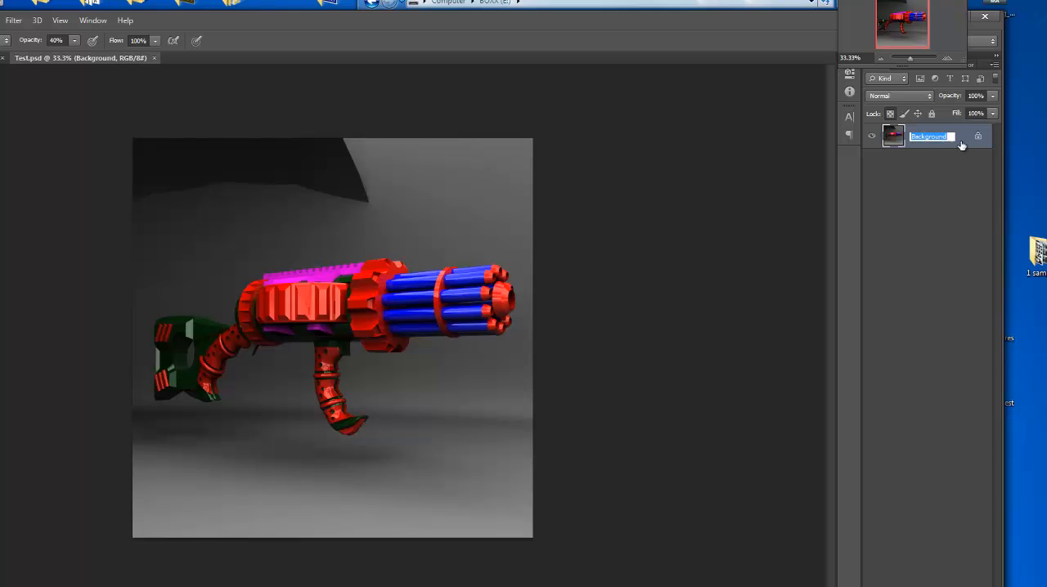
click(932, 115)
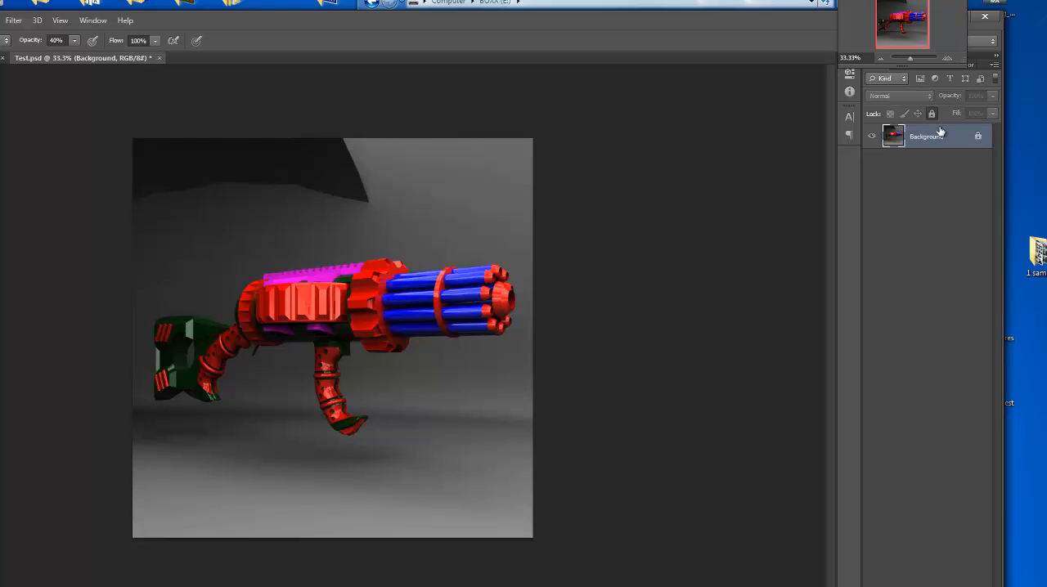
double_click(946, 132)
click(573, 300)
click(932, 114)
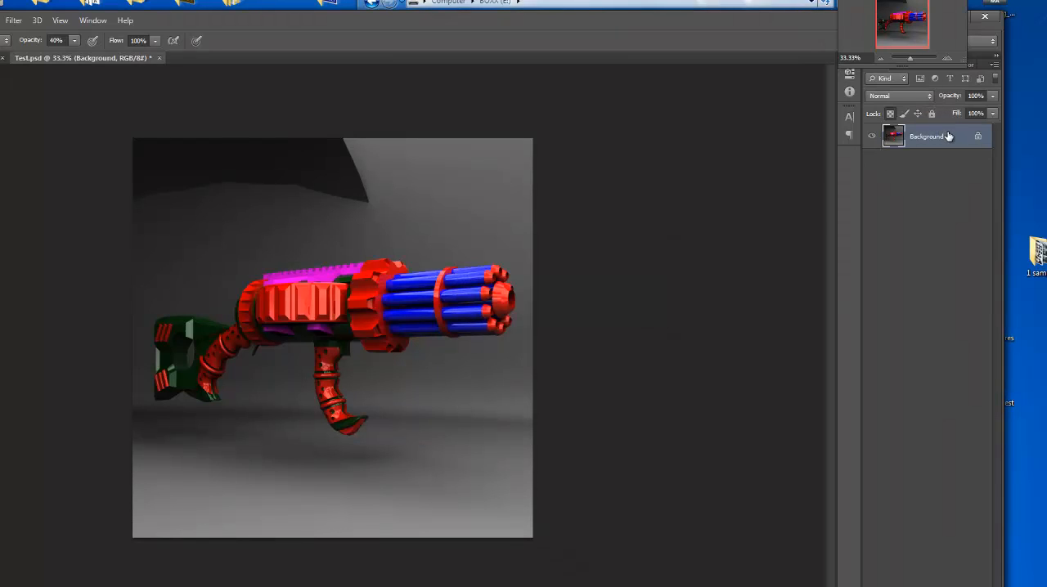
Open the Background layer's Layer Style settings and accept the default blending options.
double_click(948, 136)
key(Escape)
double_click(948, 141)
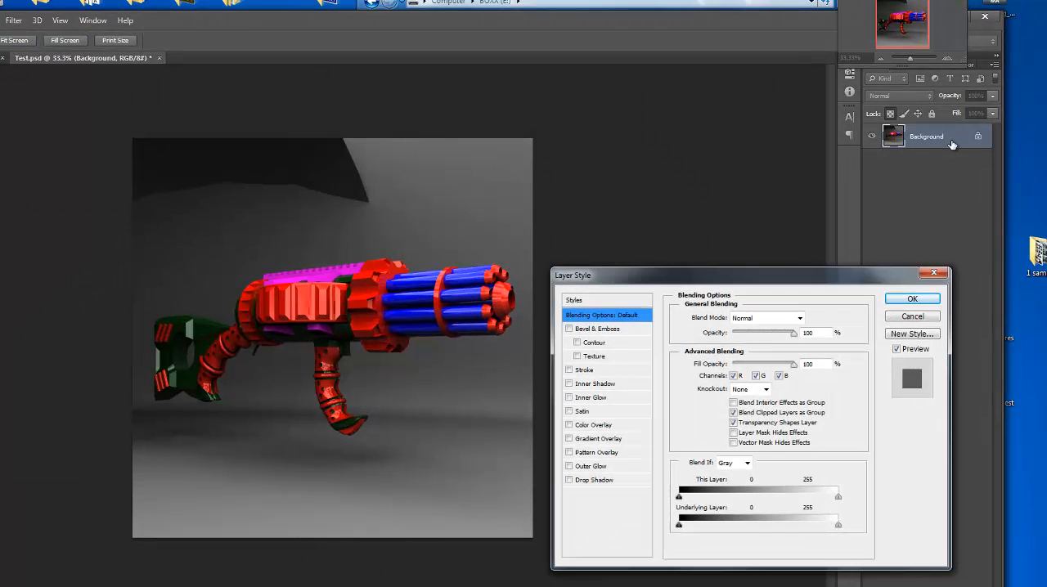
click(924, 300)
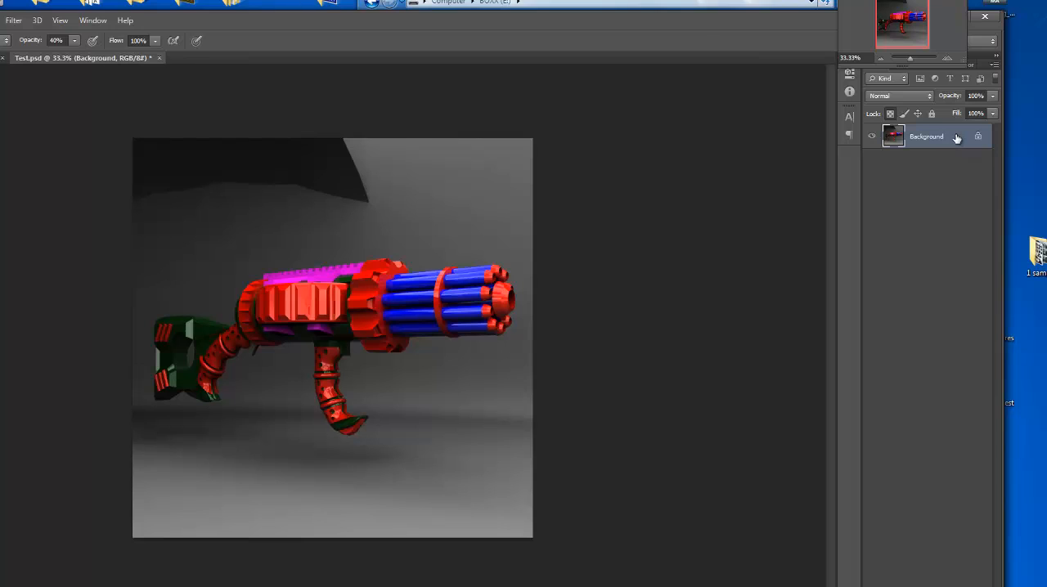
double_click(956, 139)
click(916, 300)
Remove the grey studio background around the rifle in Test.psd with the Magic Wand at tolerance 30, and deselect.
key(w)
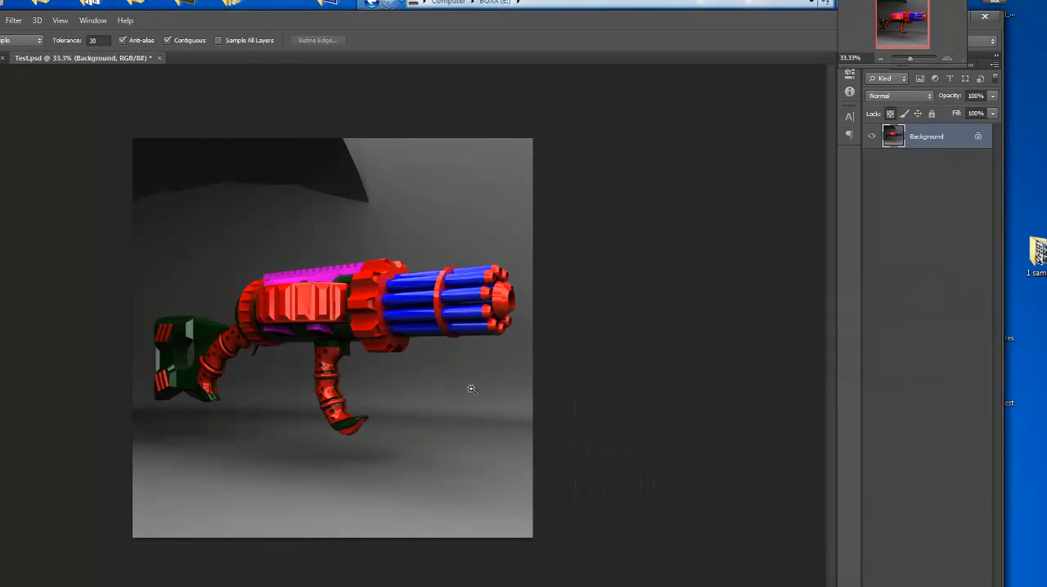
click(480, 393)
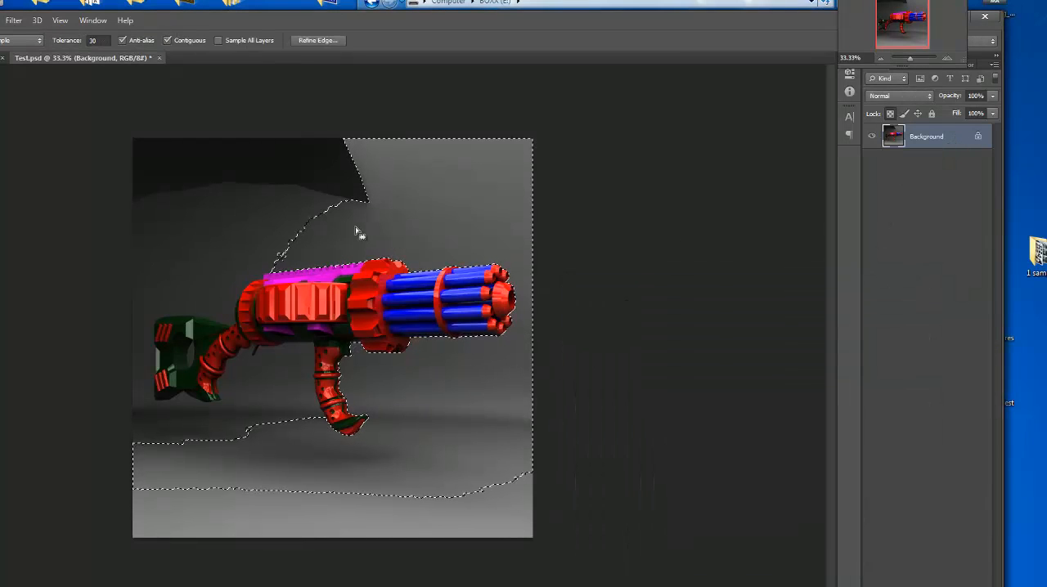
key(Delete)
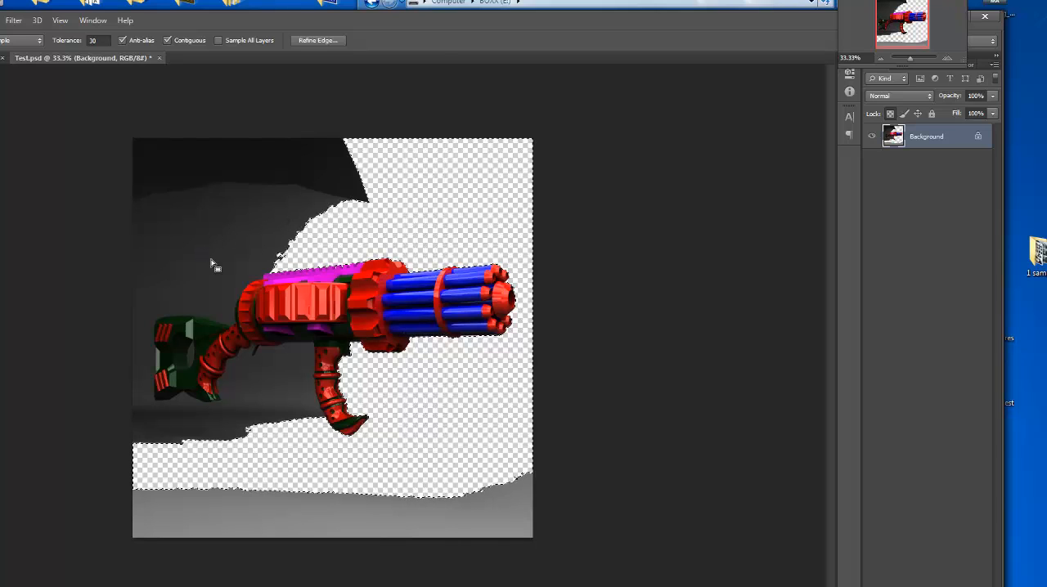
click(212, 263)
key(Delete)
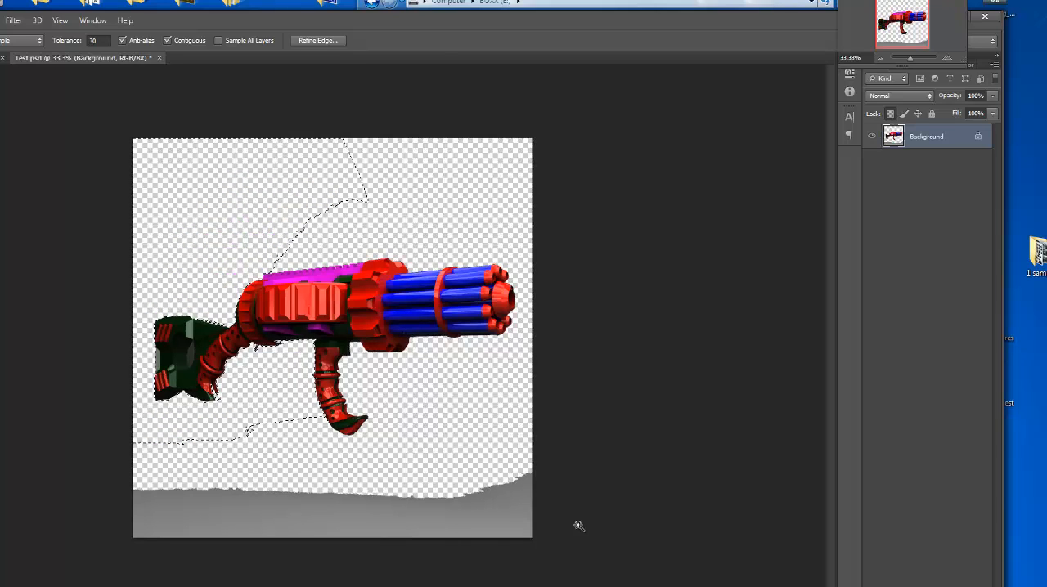
click(523, 524)
key(Delete)
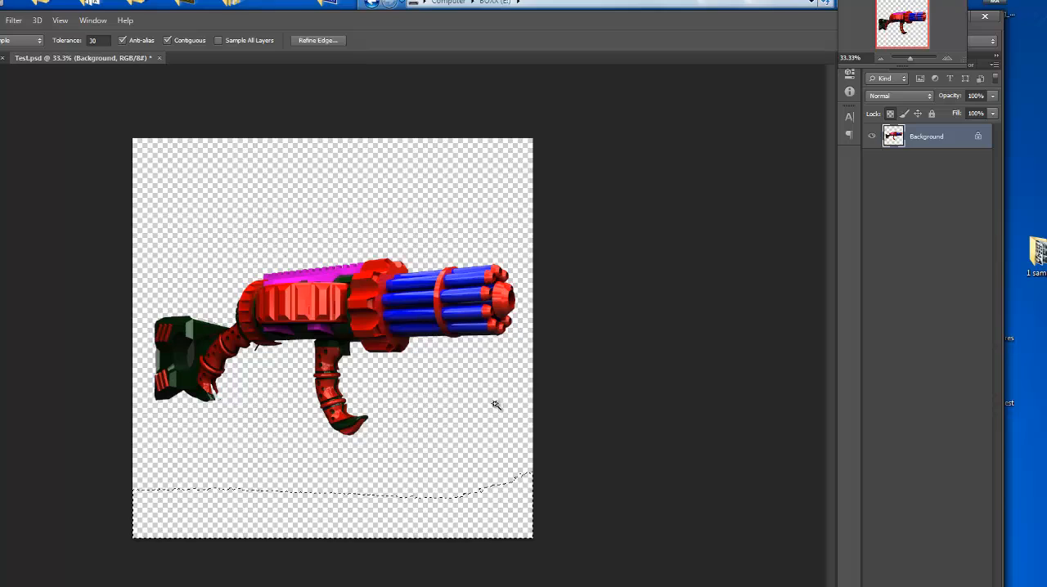
key(ctrl+d)
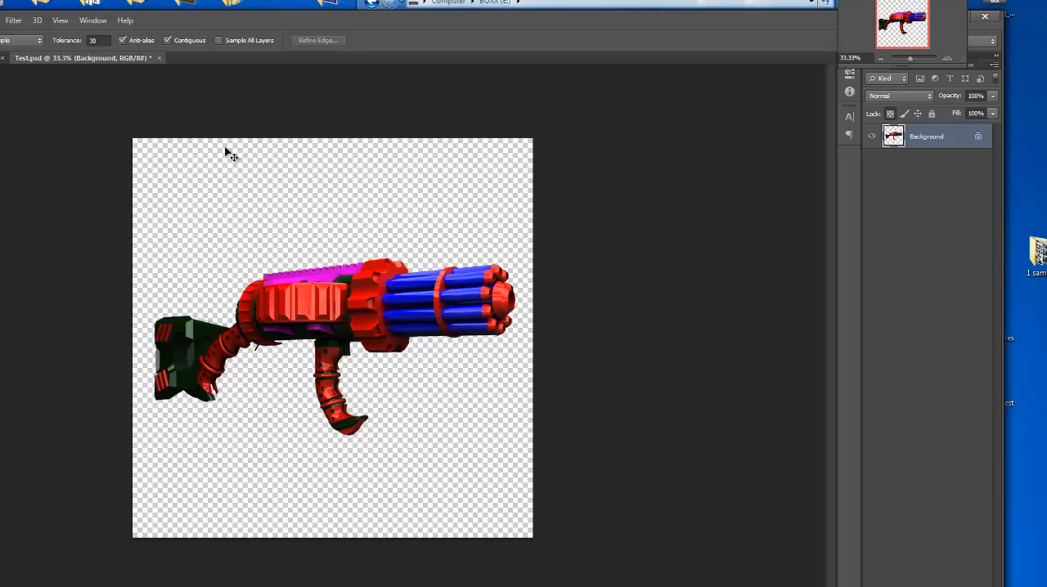
Examine the edges of the cut-out rifle in Test.psd up close for leftover or missing pixels.
key(ctrl+plus)
key(ctrl+plus)
key(ctrl+plus)
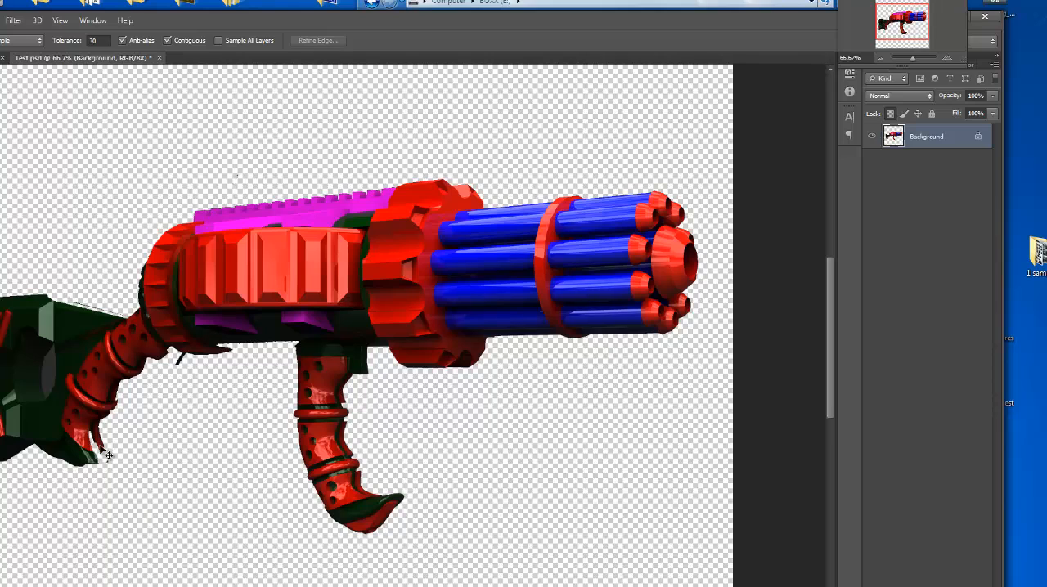
key(ctrl+plus)
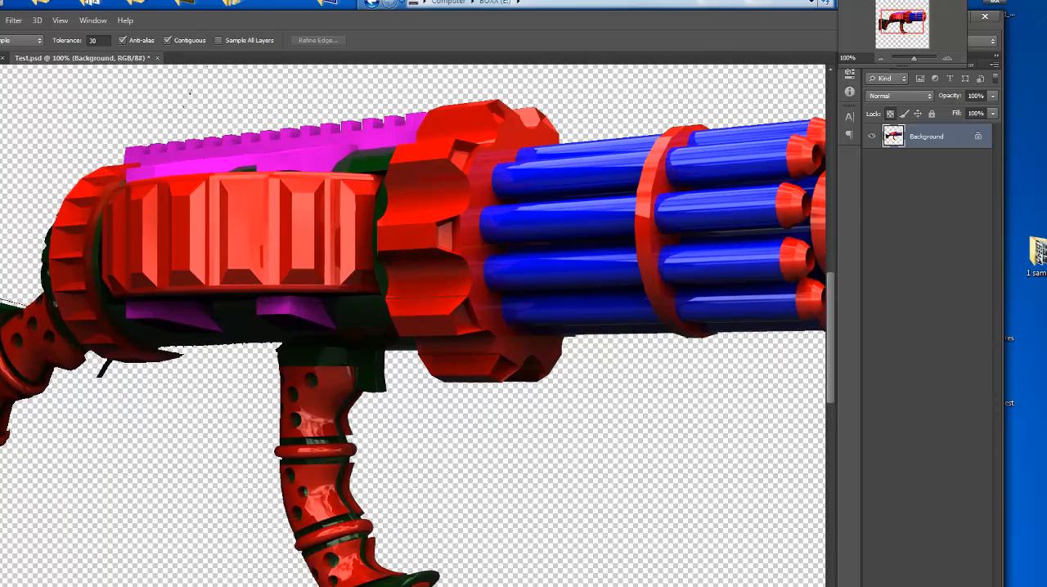
key(ctrl+a)
key(ctrl+d)
key(ctrl+a)
key(ctrl+d)
drag(278, 20, 408, 30)
key(ctrl+minus)
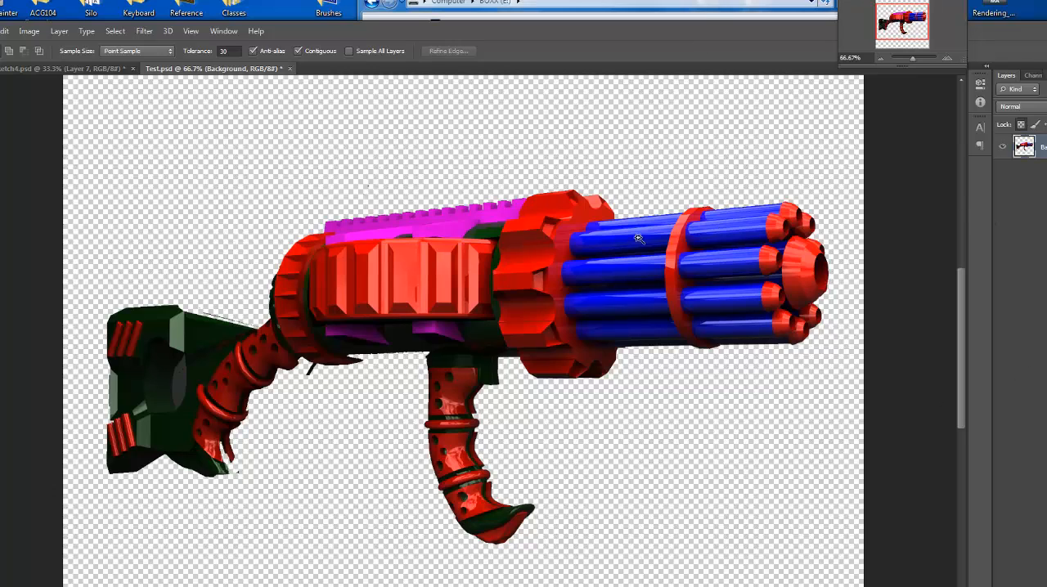
Open Test.tif from the BOXX (E:) drive in Photoshop and convert its background into a regular layer with default settings.
drag(449, 32, 606, 519)
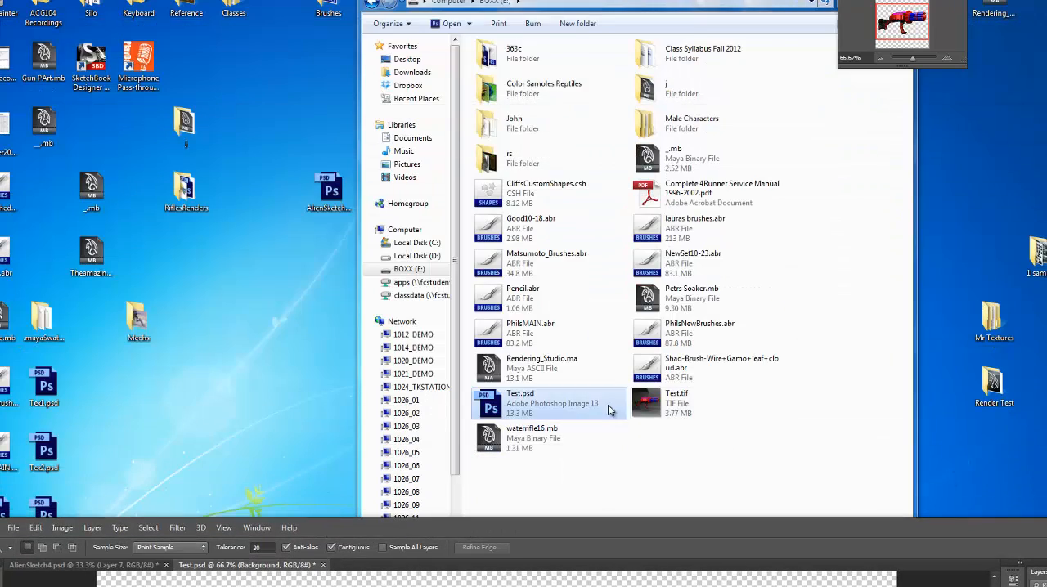
double_click(650, 404)
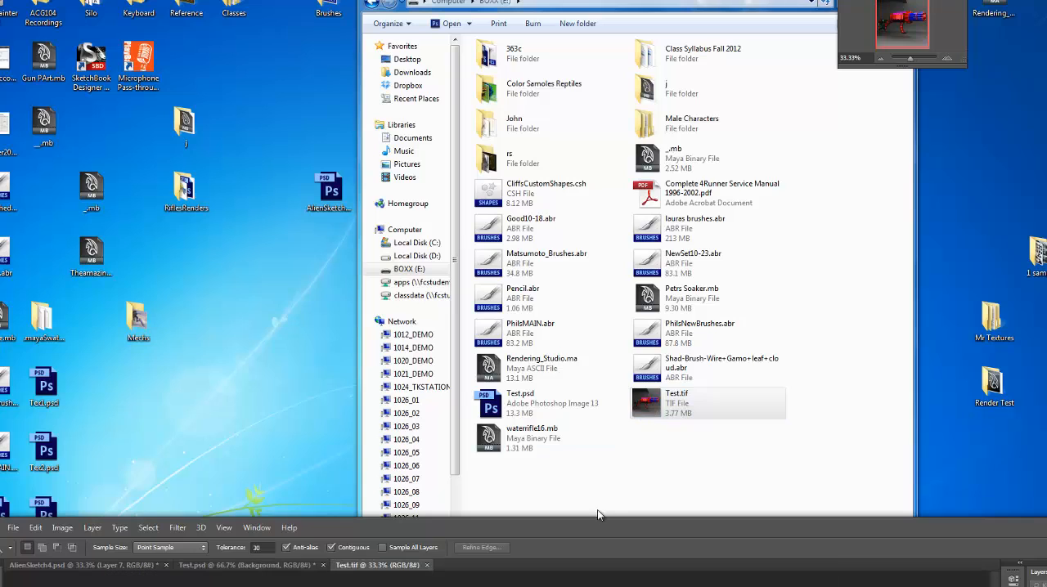
drag(597, 509, 575, 12)
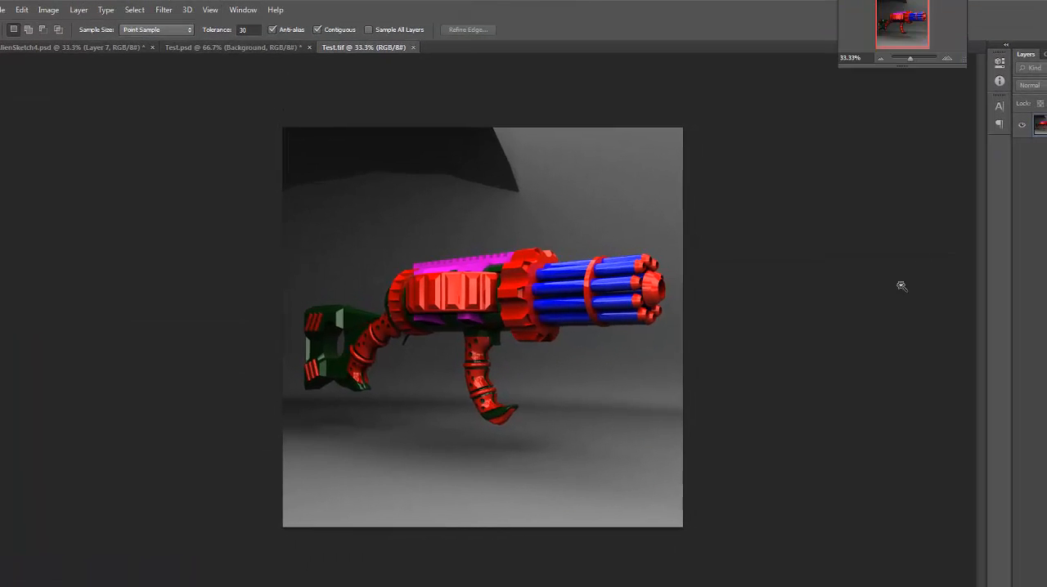
double_click(1043, 125)
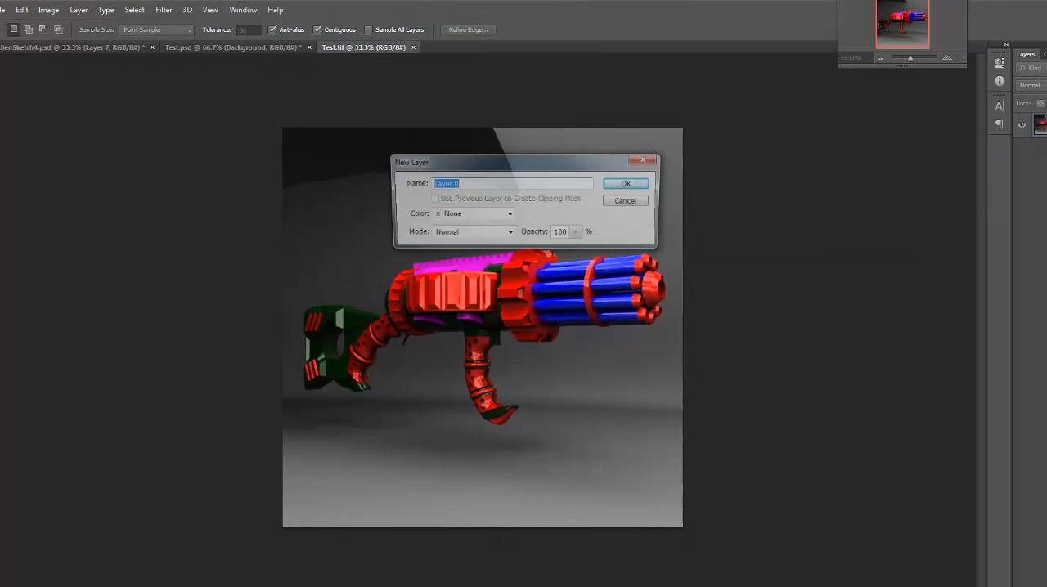
key(Return)
Remove the lit grey studio background areas around the rifle in Test.tif with the Magic Wand at tolerance 30, and deselect.
drag(745, 16, 689, 23)
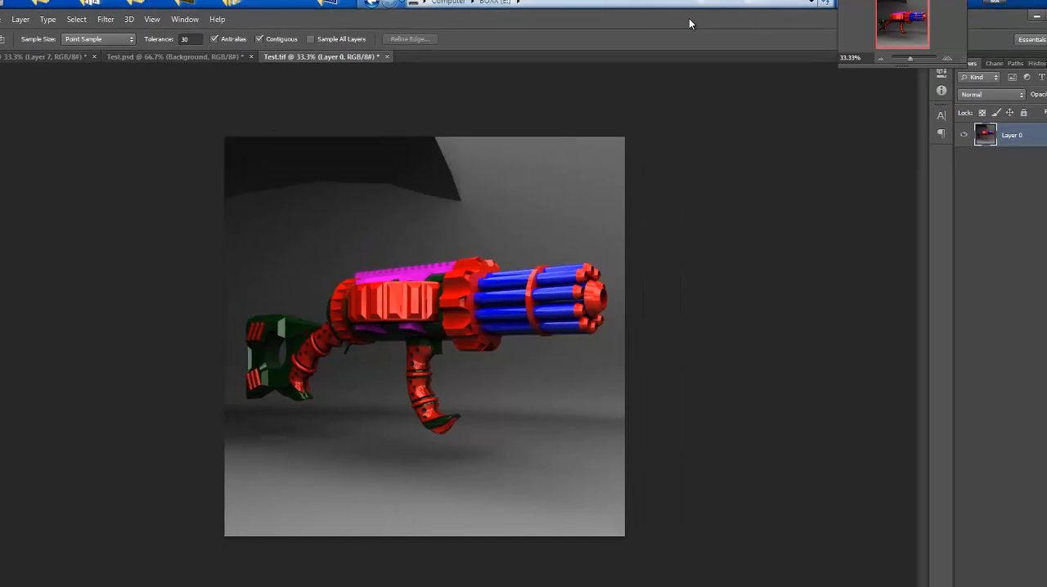
key(ctrl+plus)
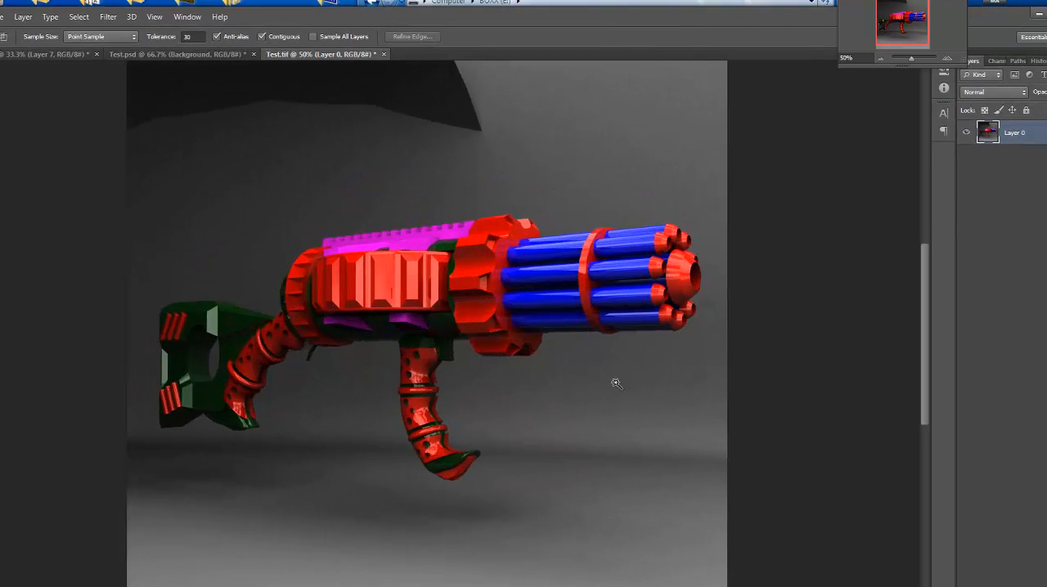
click(283, 409)
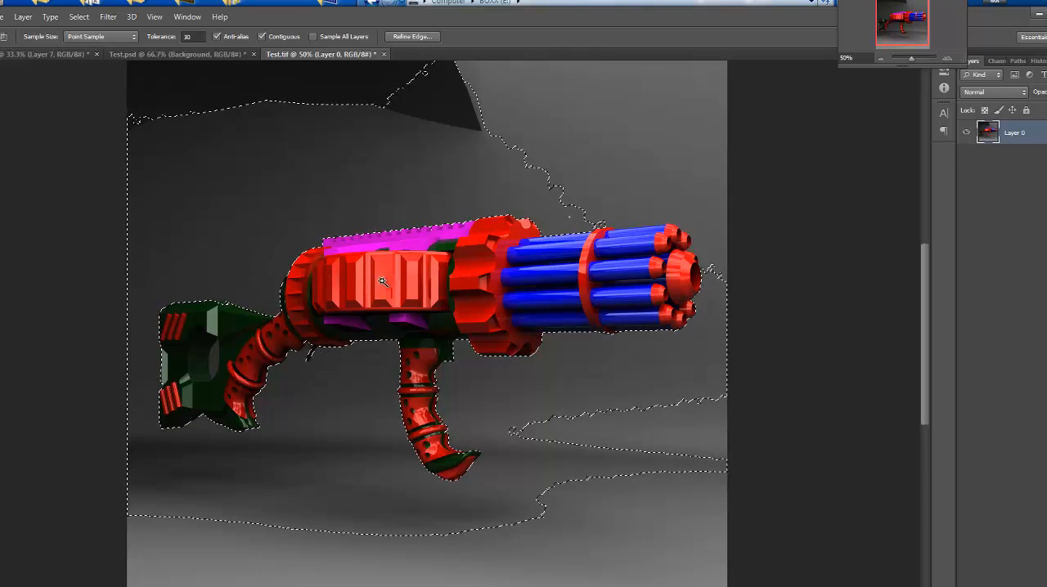
key(Delete)
key(Delete)
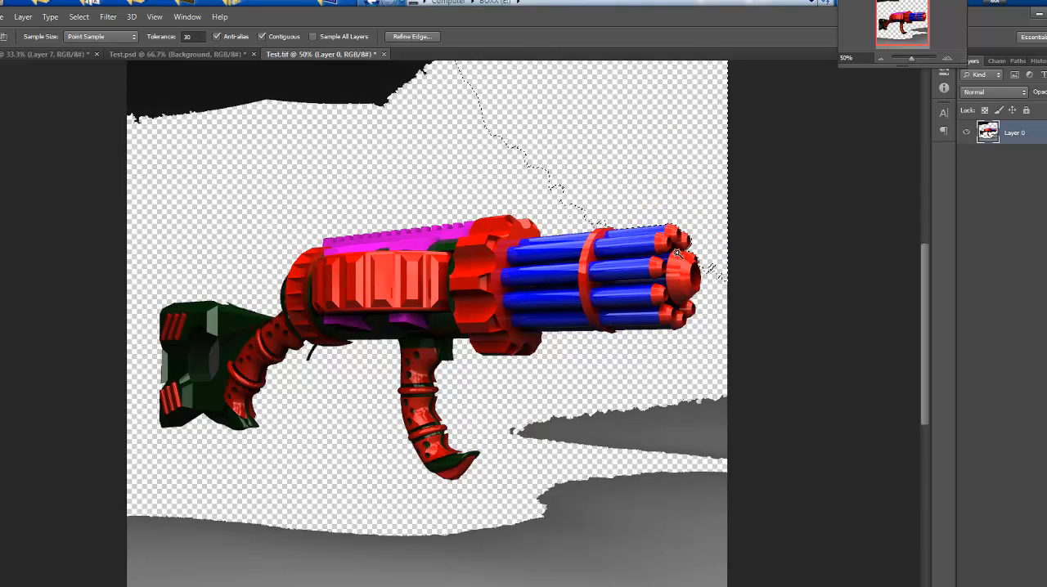
click(622, 430)
key(Delete)
click(664, 530)
key(Delete)
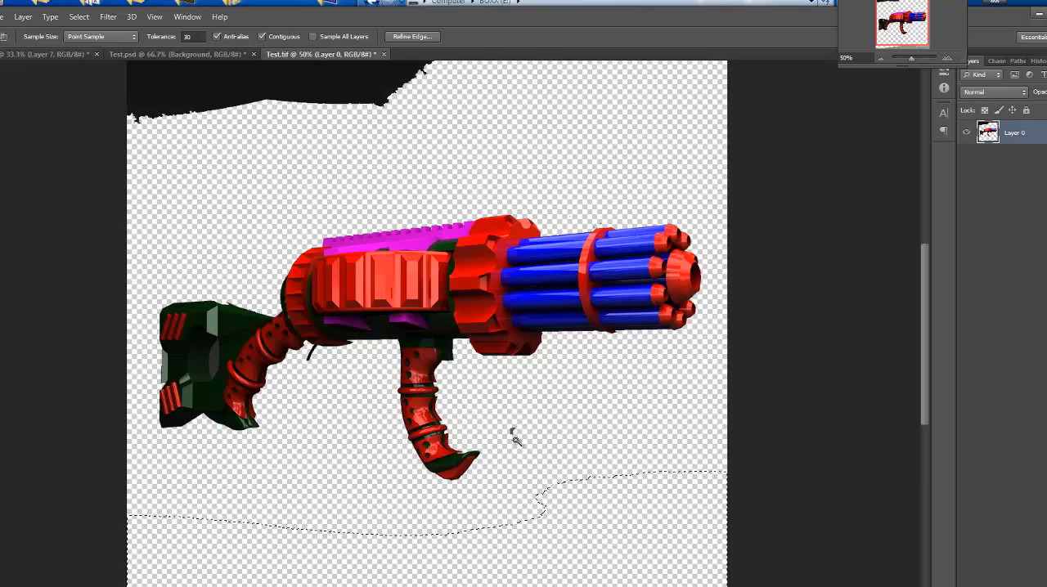
key(ctrl+d)
key(ctrl+d)
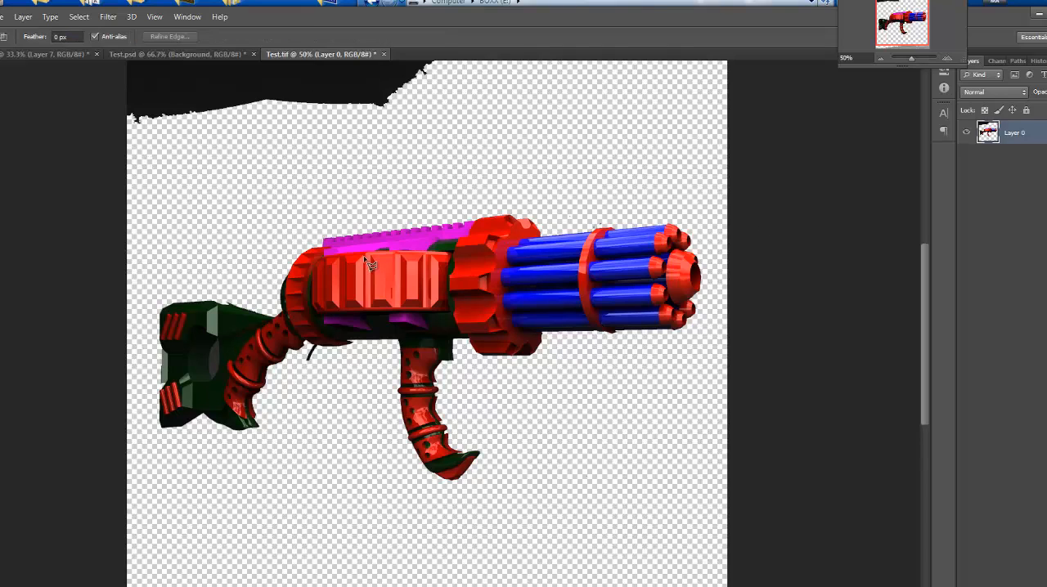
Start a Polygonal Lasso outline with 0 px feather, running loosely around the rifle's stock, below its grip and past the muzzle.
key(l)
click(201, 212)
click(80, 368)
click(122, 503)
click(630, 538)
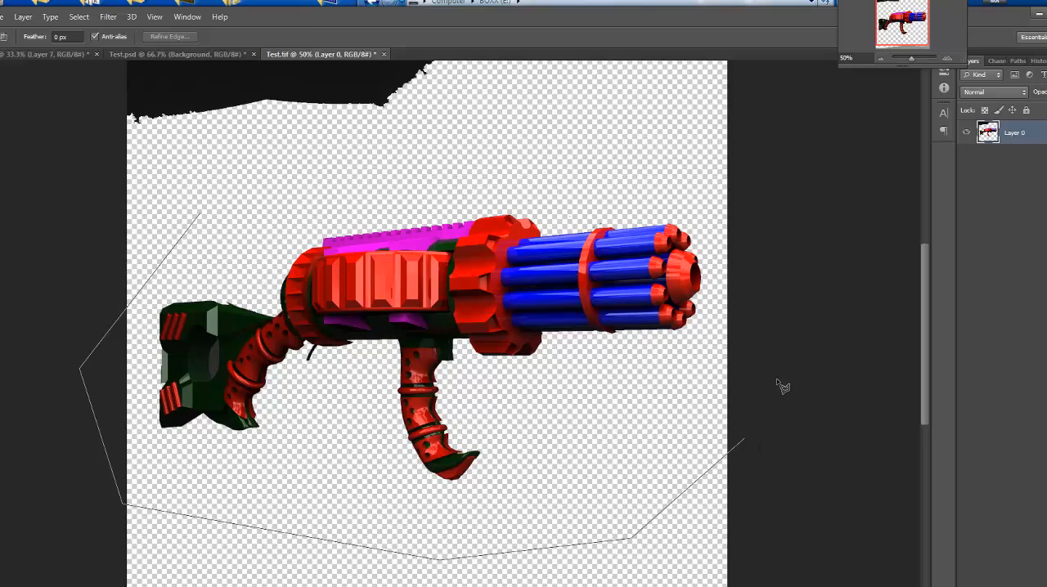
click(767, 400)
click(550, 131)
click(405, 155)
click(335, 219)
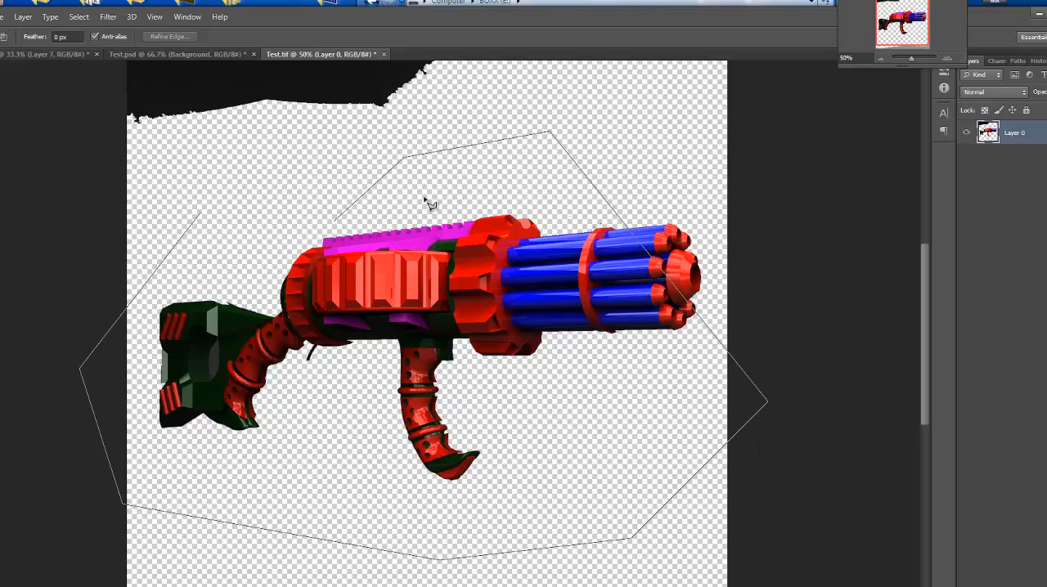
key(BackSpace)
key(BackSpace)
key(BackSpace)
Continue the lasso outline clear above the barrels and body, and close it at its starting point to select the whole rifle.
click(682, 148)
click(498, 132)
click(323, 190)
click(249, 200)
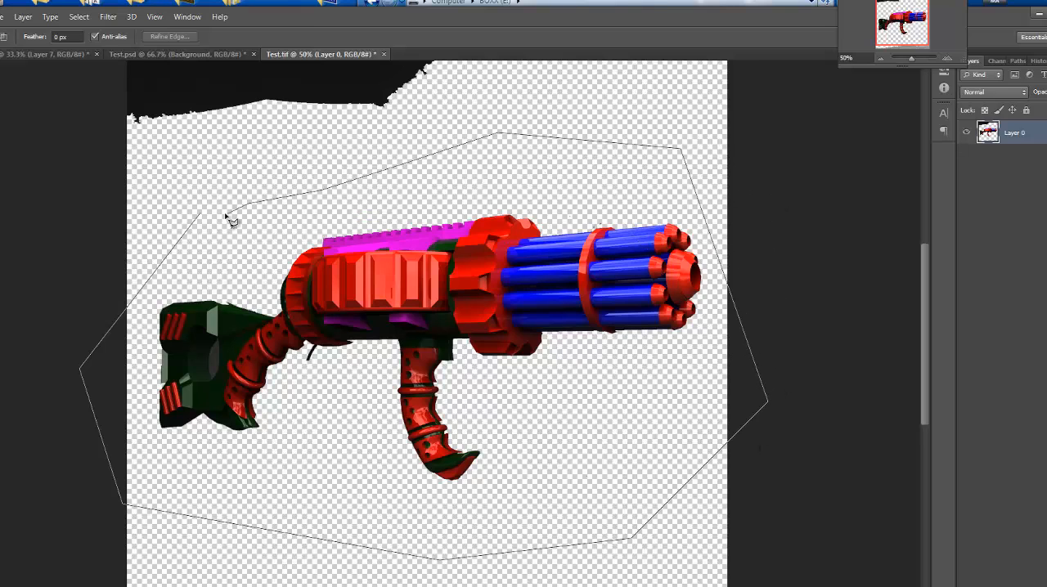
click(204, 220)
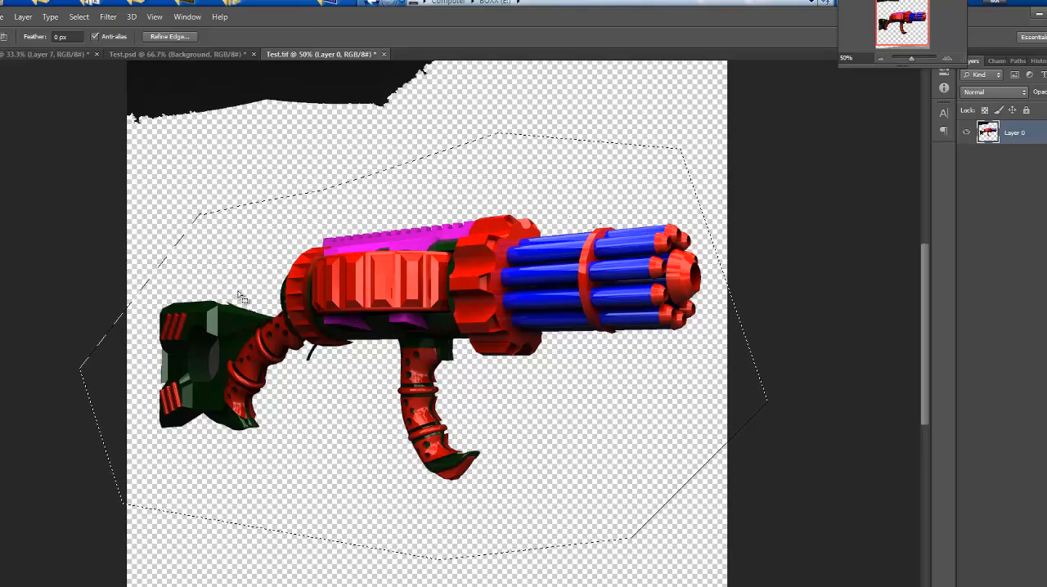